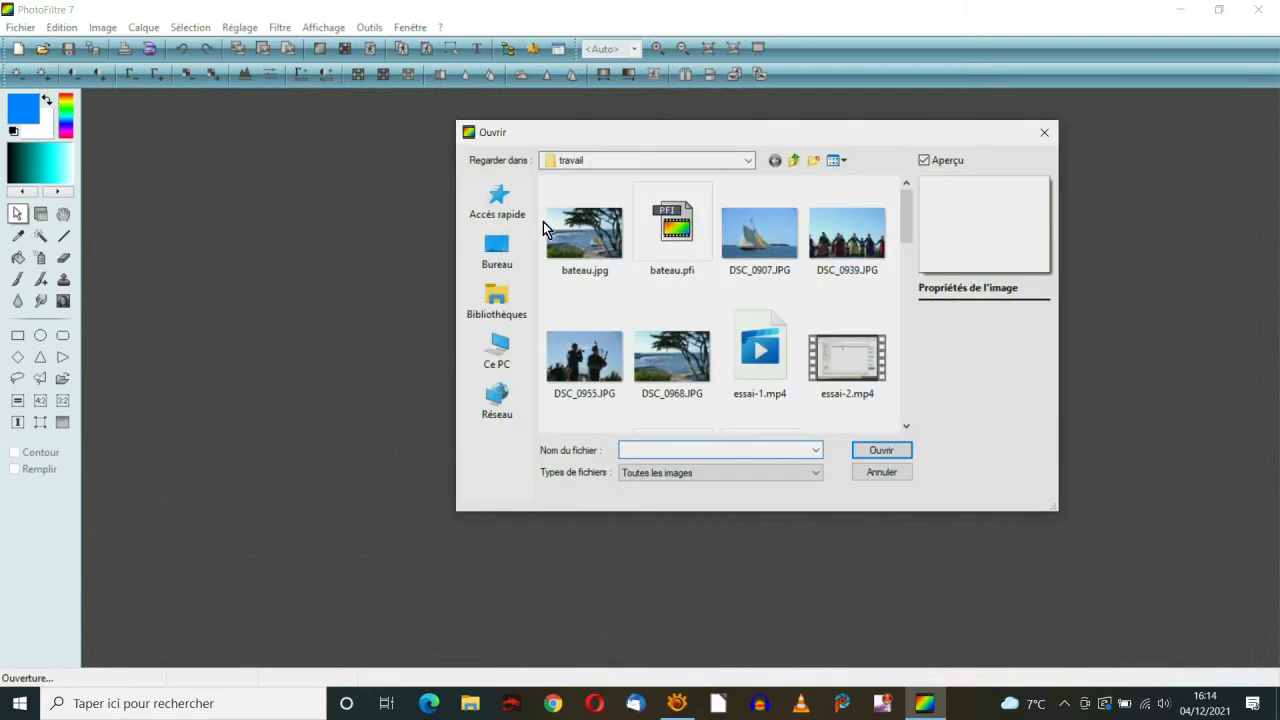
Open the photo DSC_0968.JPG and add Saint-Michel.png to it as a new layer
double_click(670, 364)
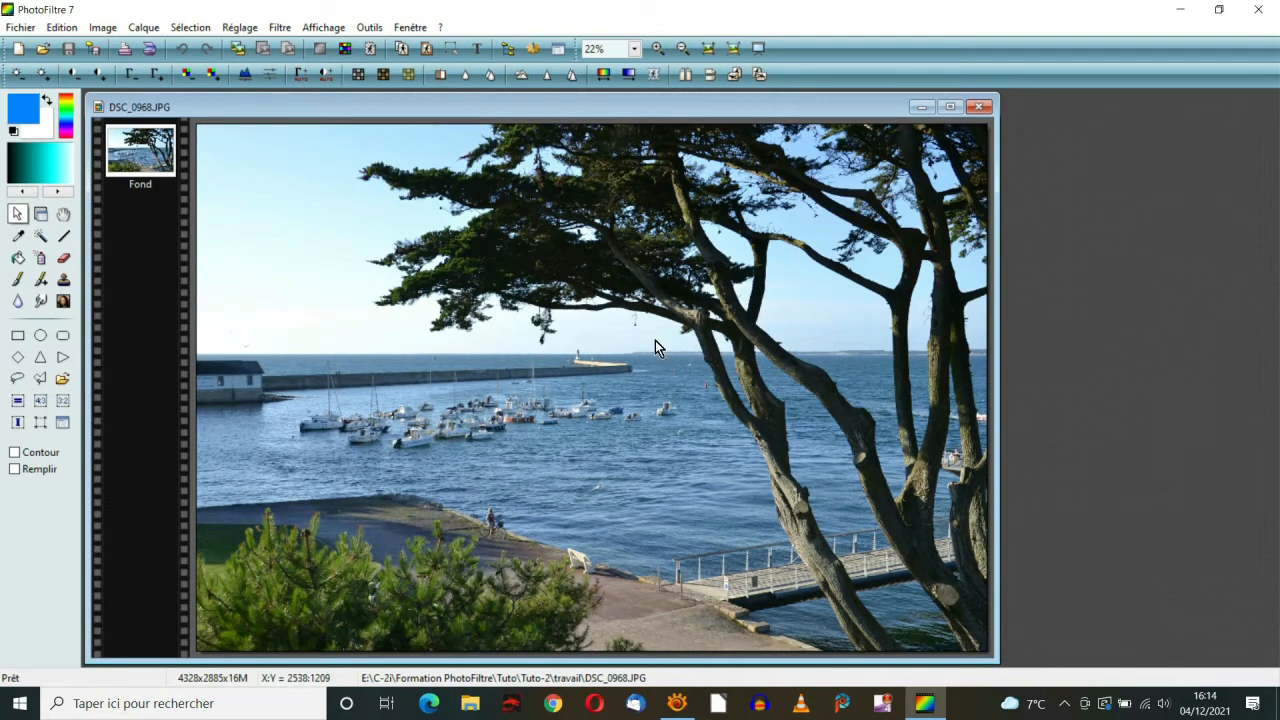
left_click(147, 29)
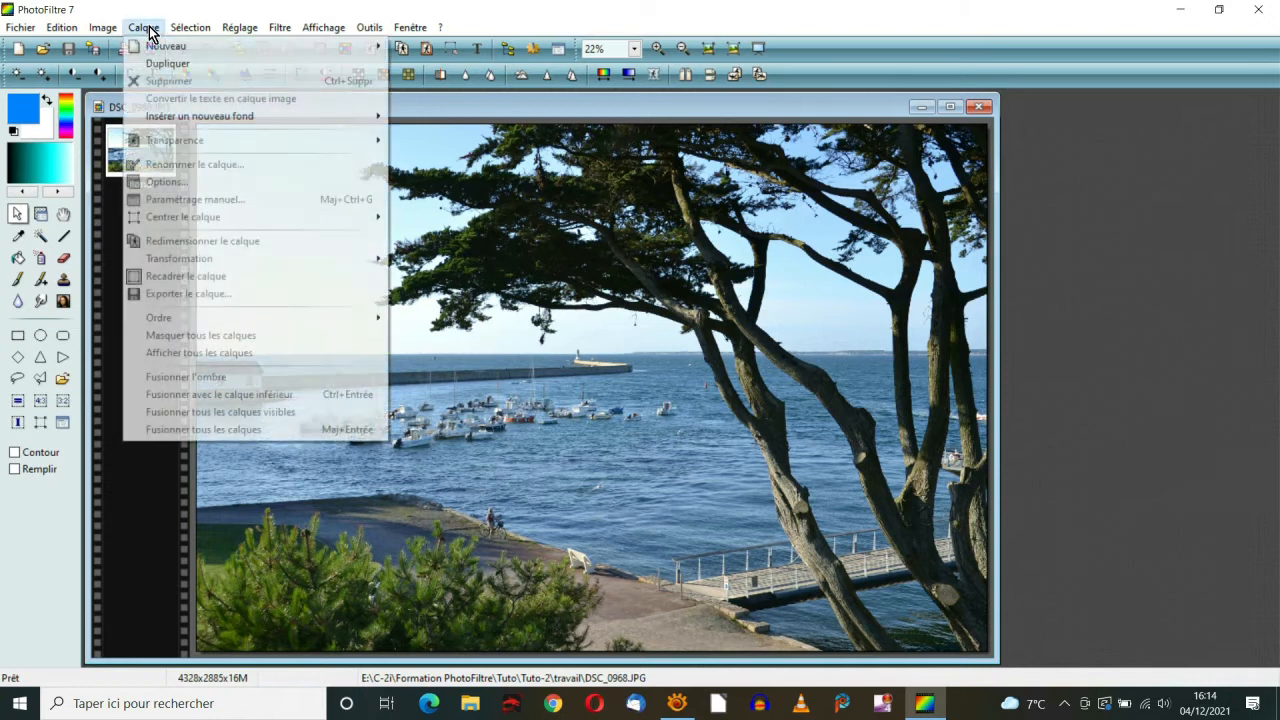
mouse_move(160, 50)
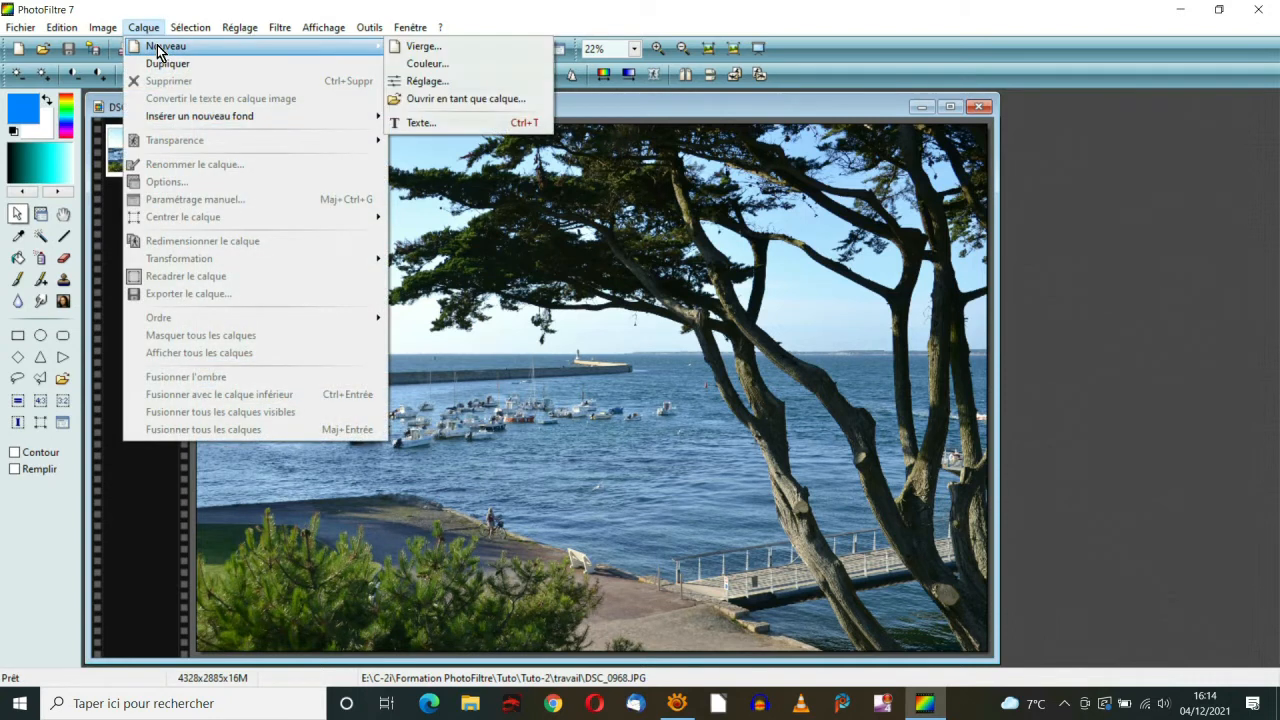
left_click(446, 99)
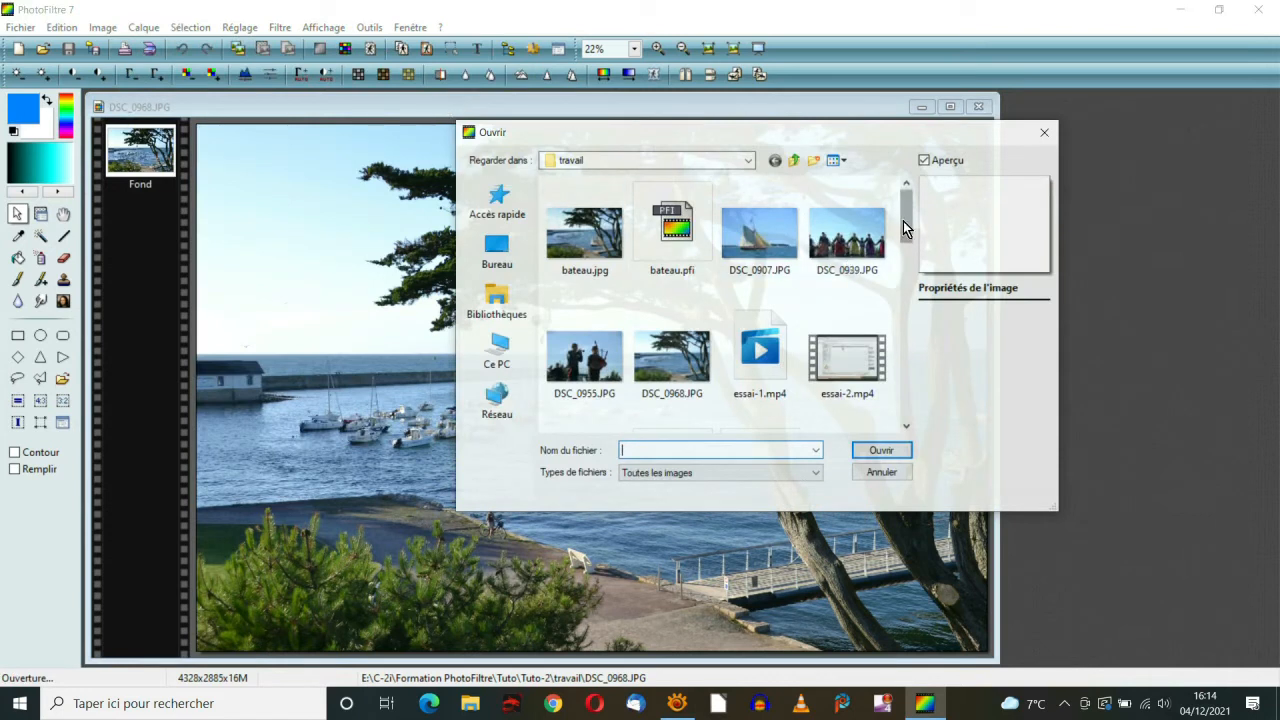
left_click_drag(906, 222, 899, 337)
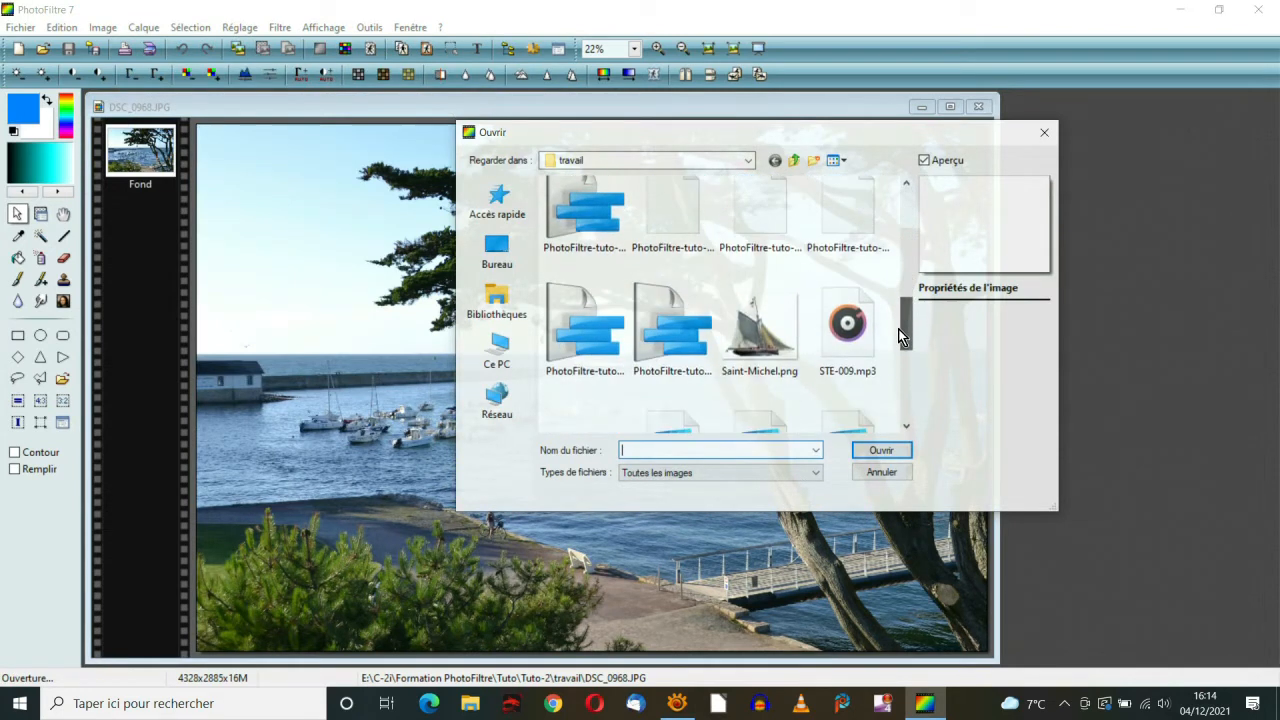
left_click(766, 330)
left_click(880, 451)
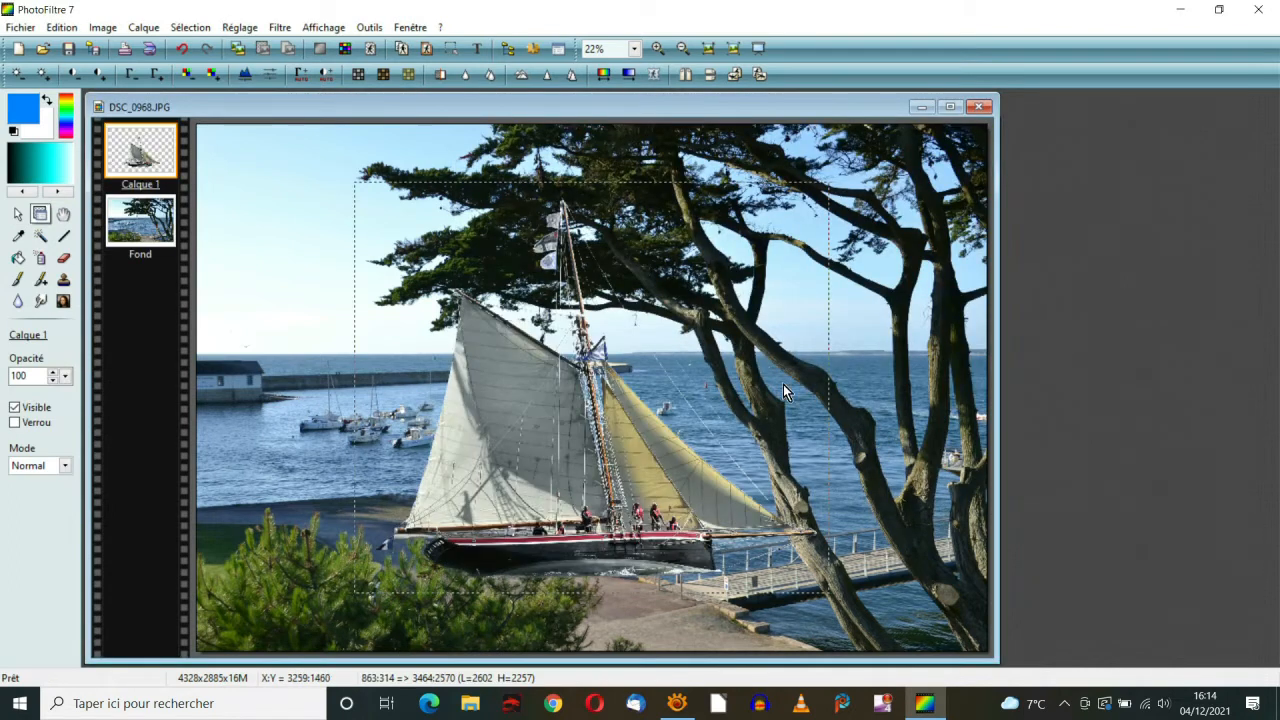
Shrink the sailboat layer proportionally to about 1214 x 1053 px and place it over the leaning tree trunk near the footbridge
right_click(513, 391)
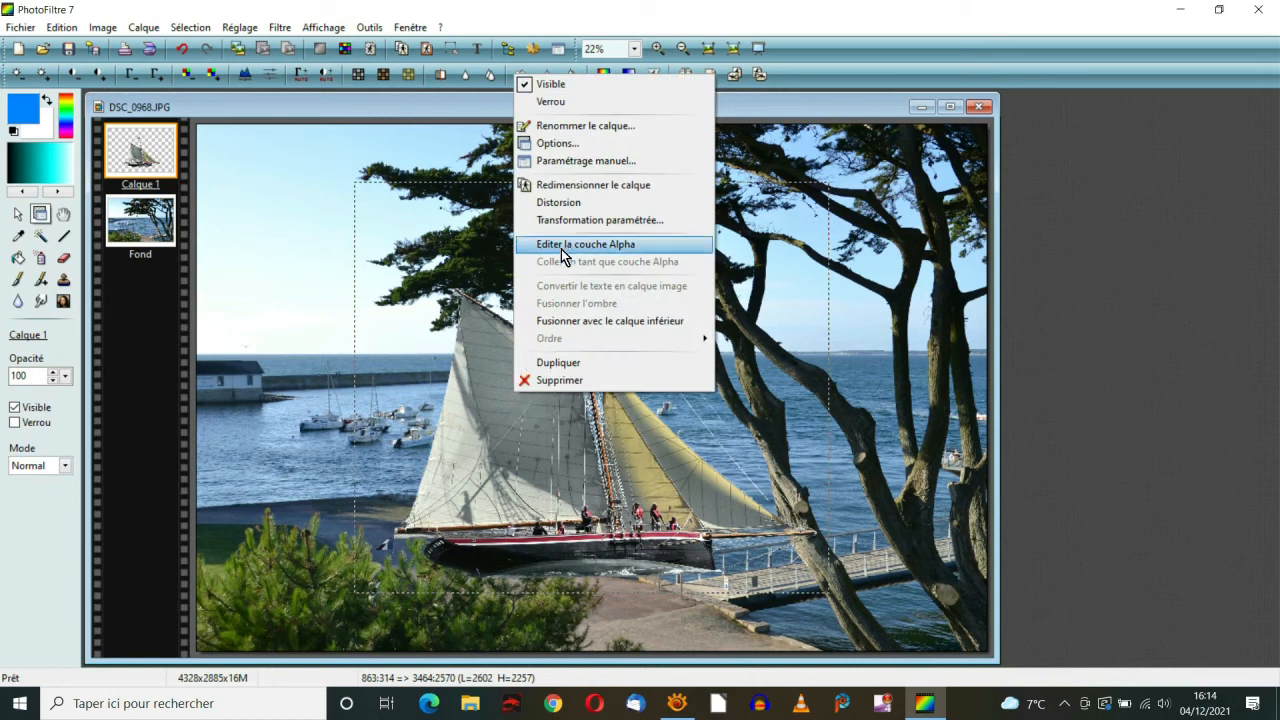
left_click(582, 185)
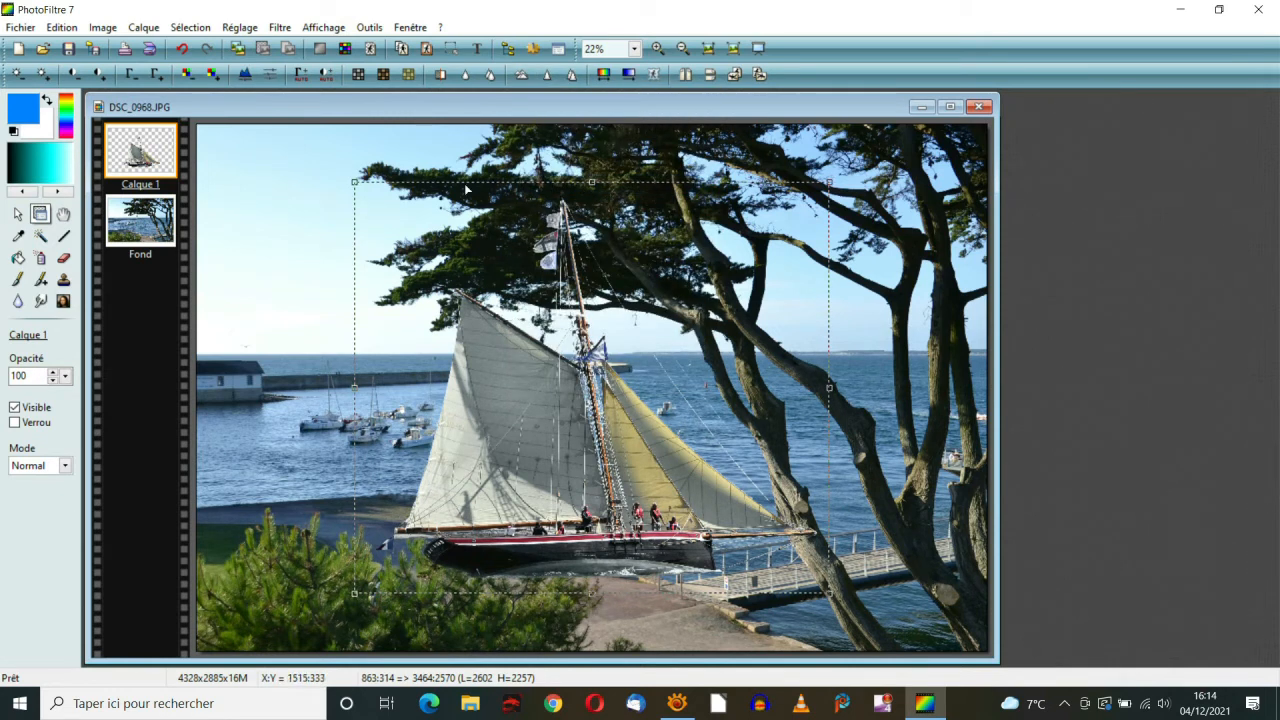
left_click_drag(360, 191, 732, 472)
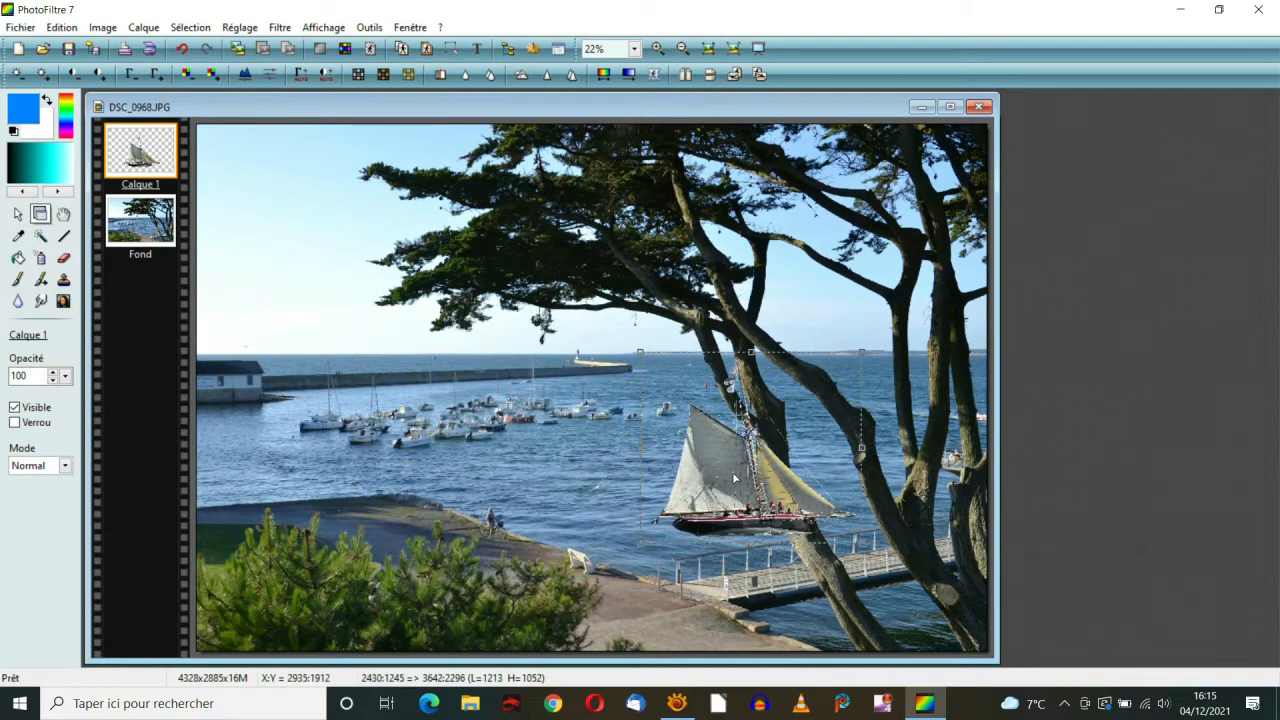
right_click(730, 478)
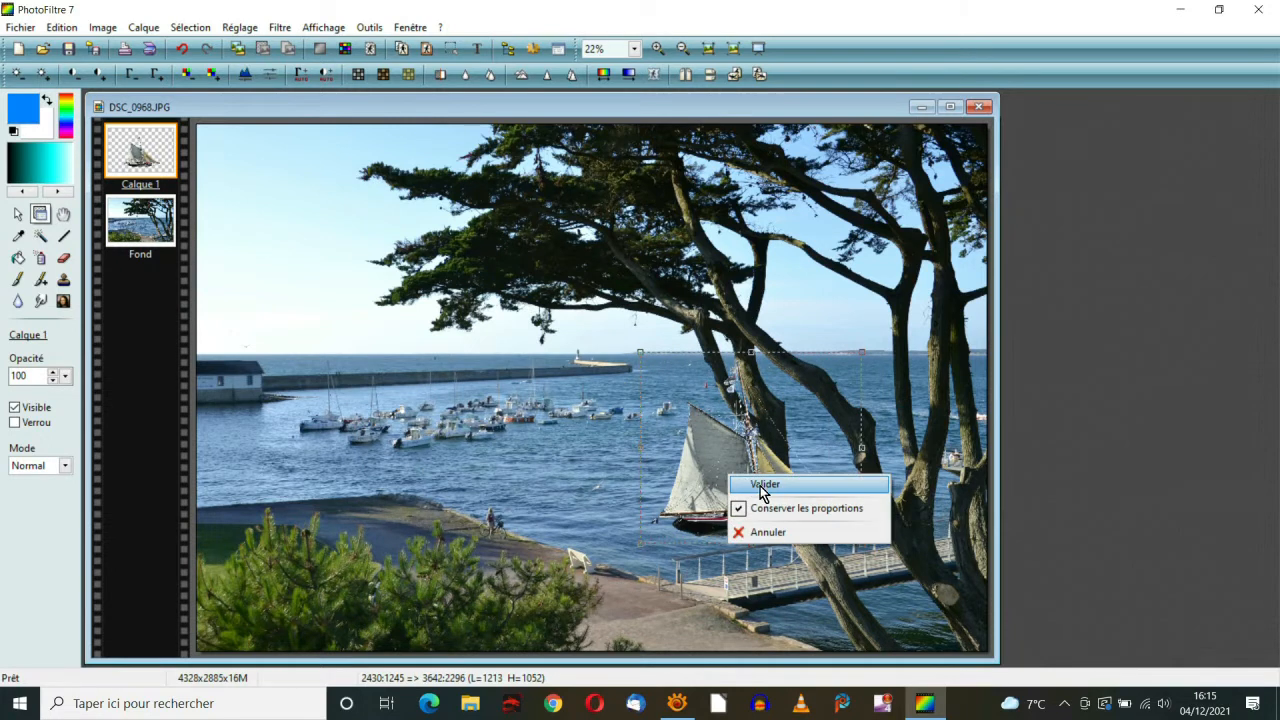
left_click(762, 485)
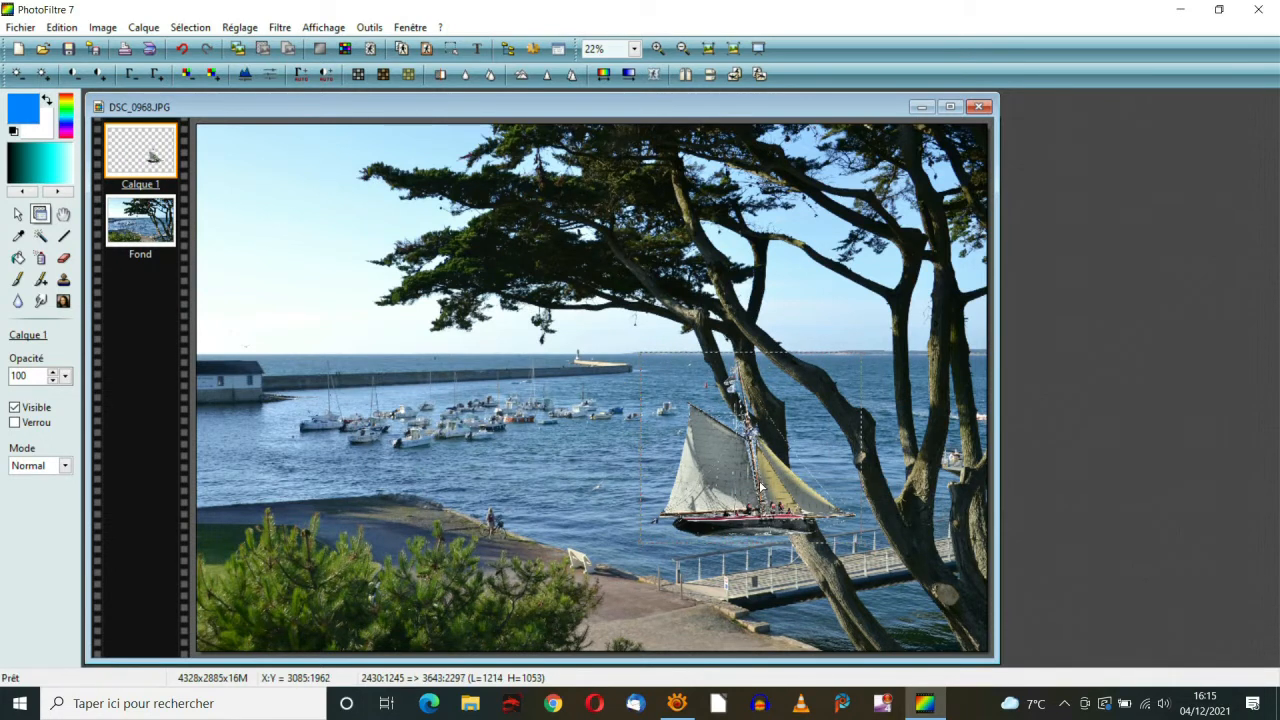
left_click_drag(731, 480, 742, 481)
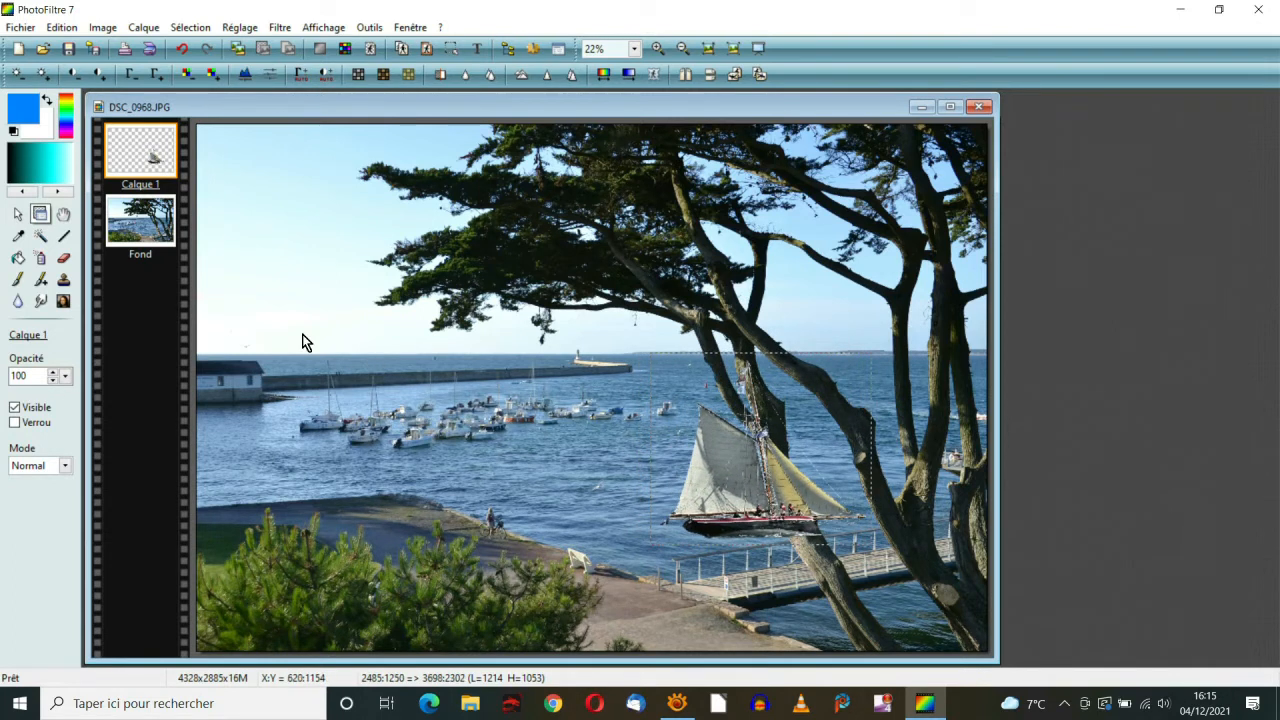
Outline the tree trunk crossing the sailboat with a polygon selection of about 831 x 1041 px and copy that area from the Fond layer
left_click(17, 213)
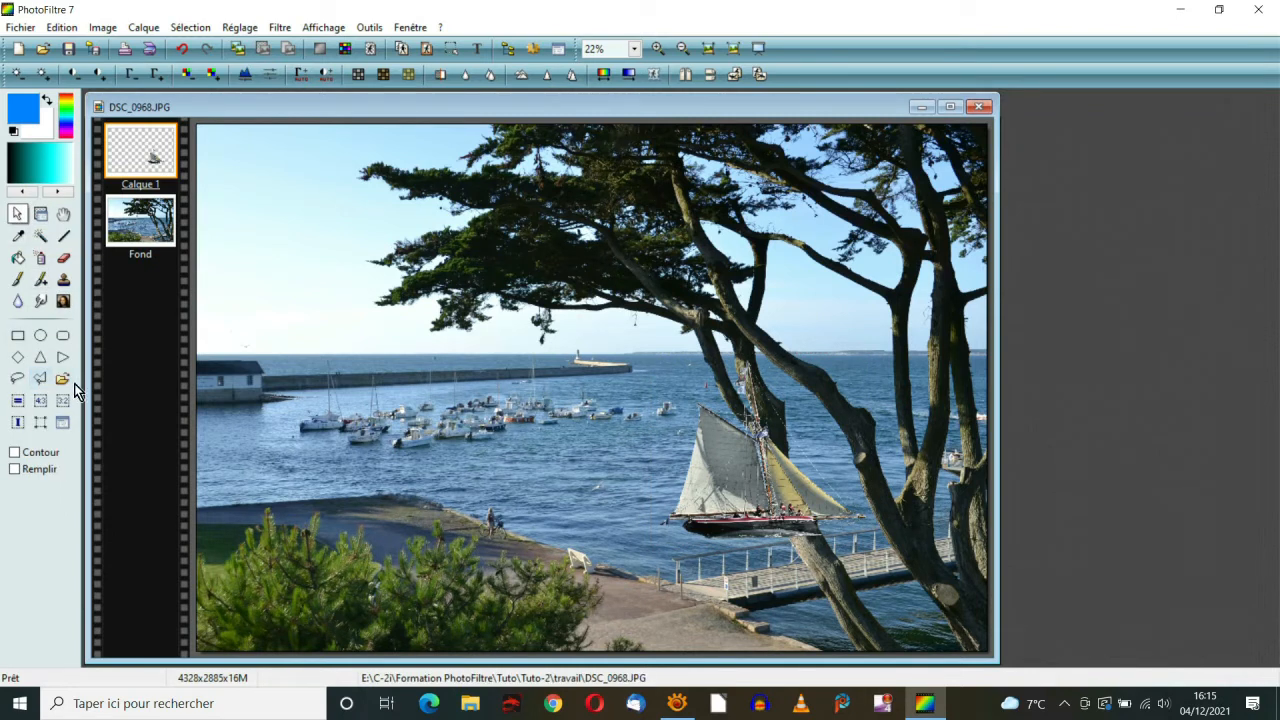
left_click_drag(686, 357, 837, 548)
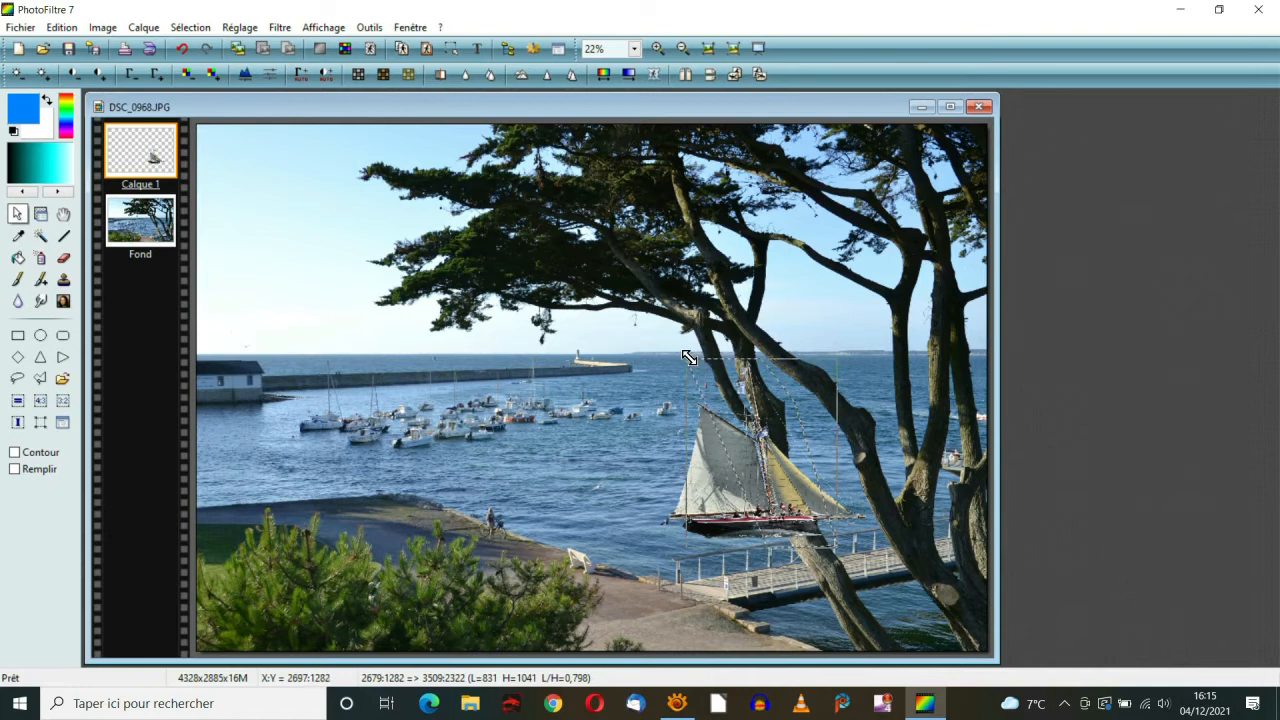
left_click(140, 220)
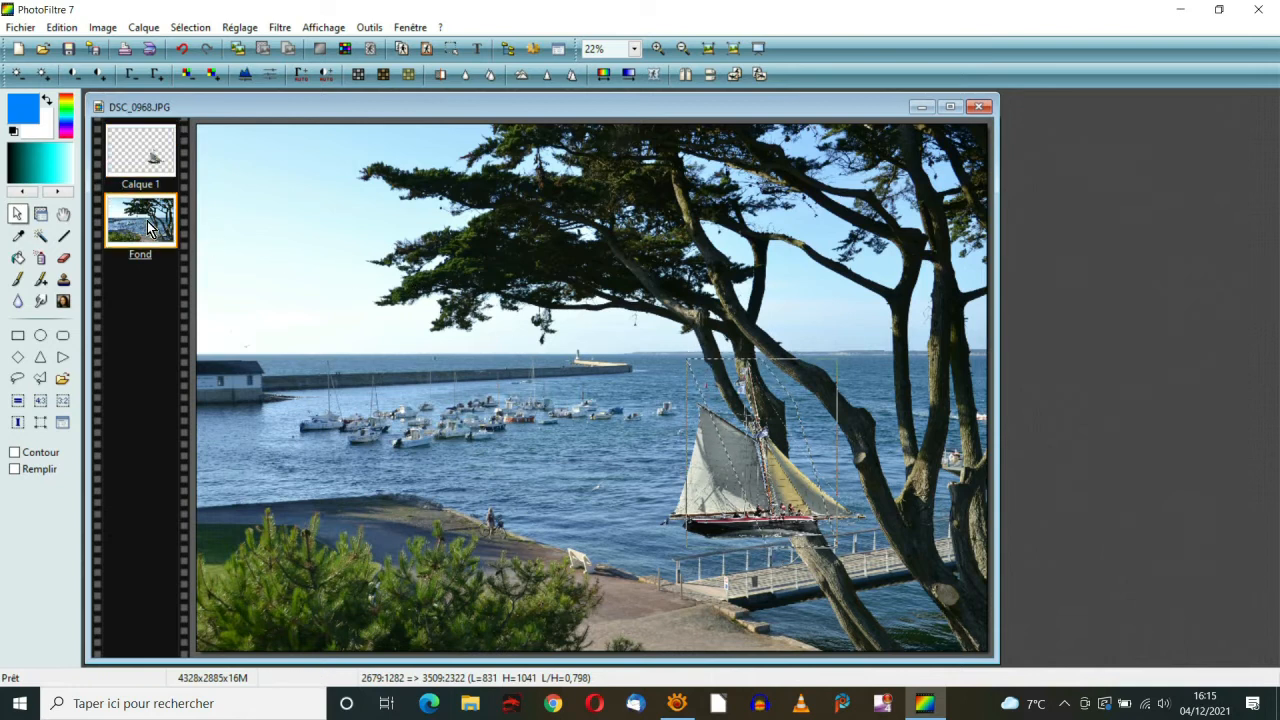
left_click(62, 27)
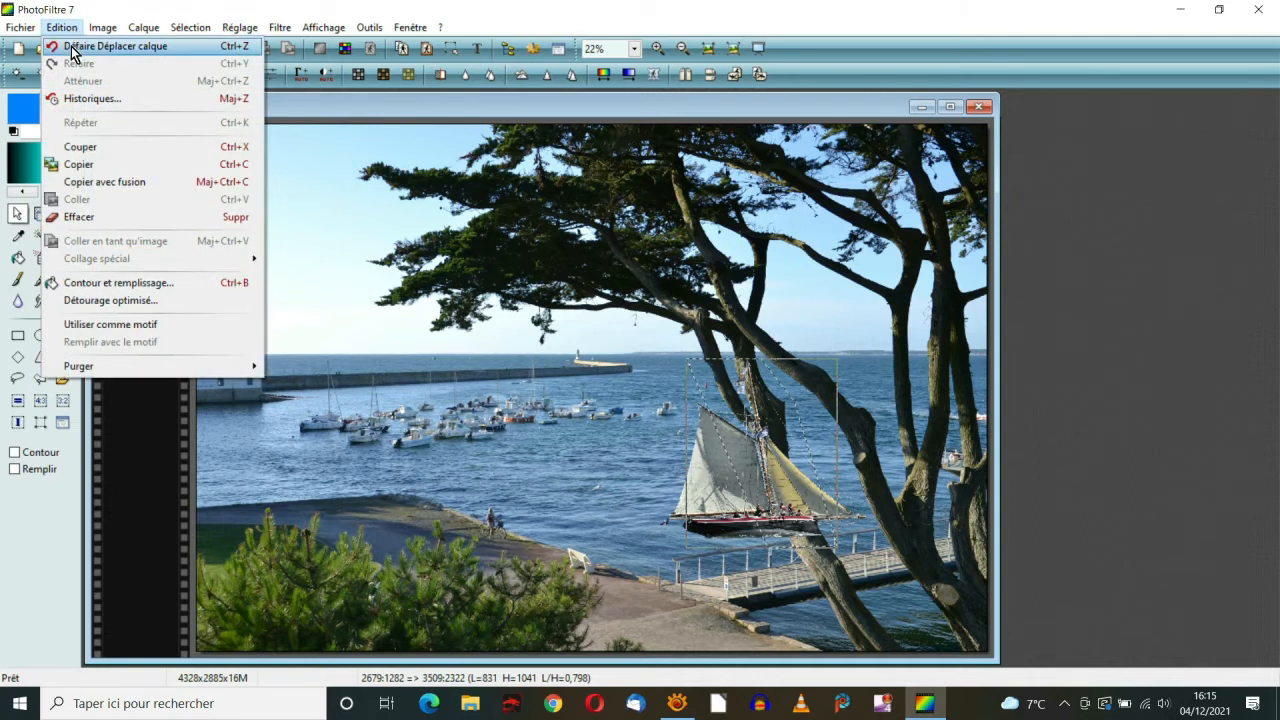
left_click(91, 165)
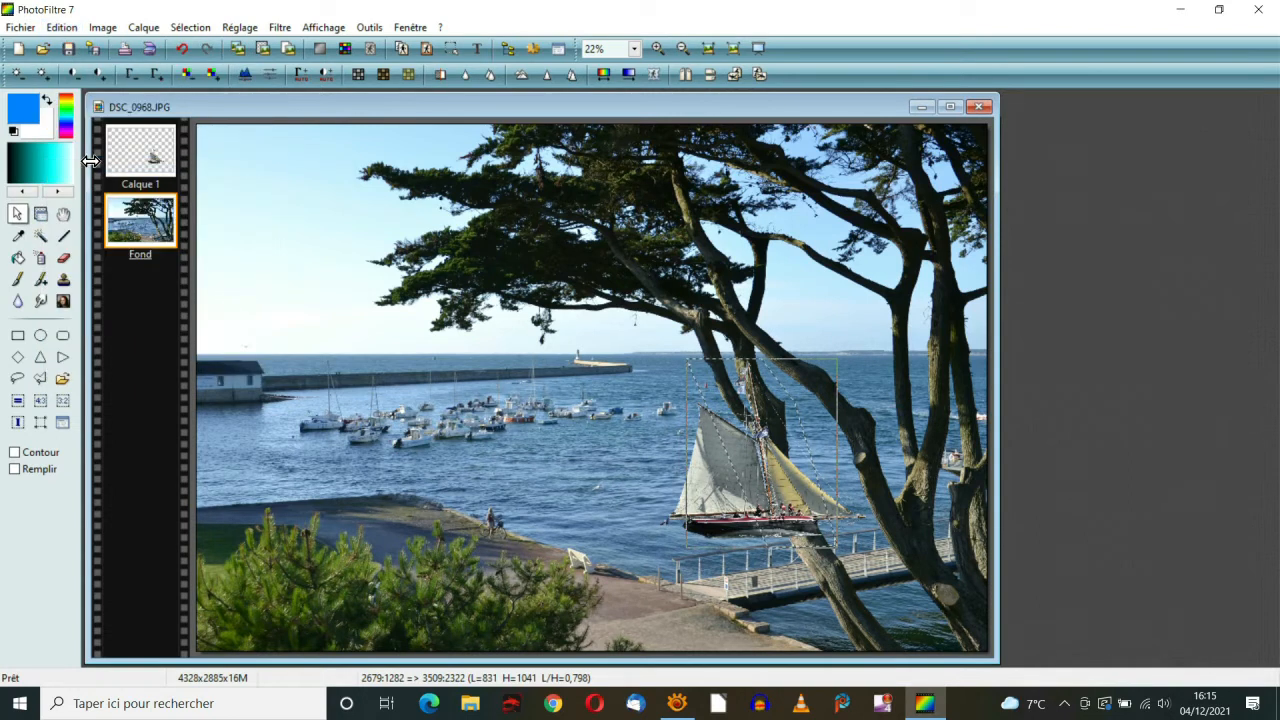
Paste the copied trunk section as a new layer above the sailboat layer Calque 1
left_click(140, 155)
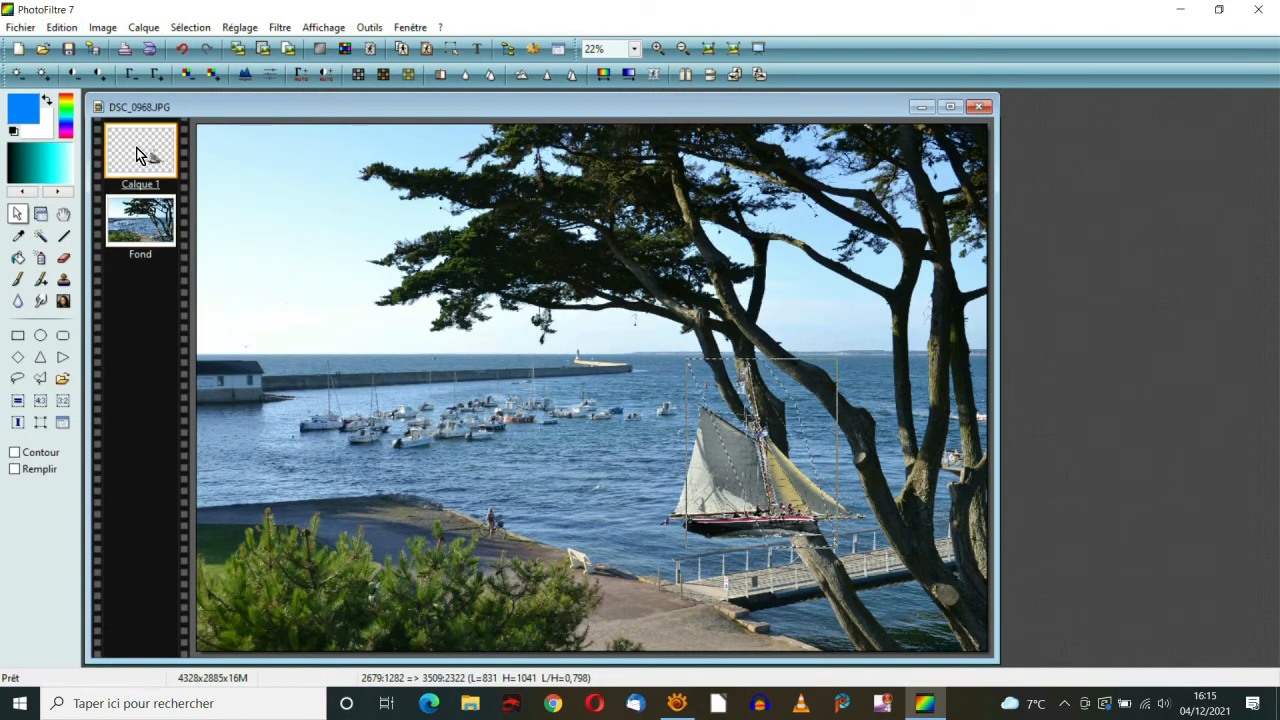
left_click(66, 28)
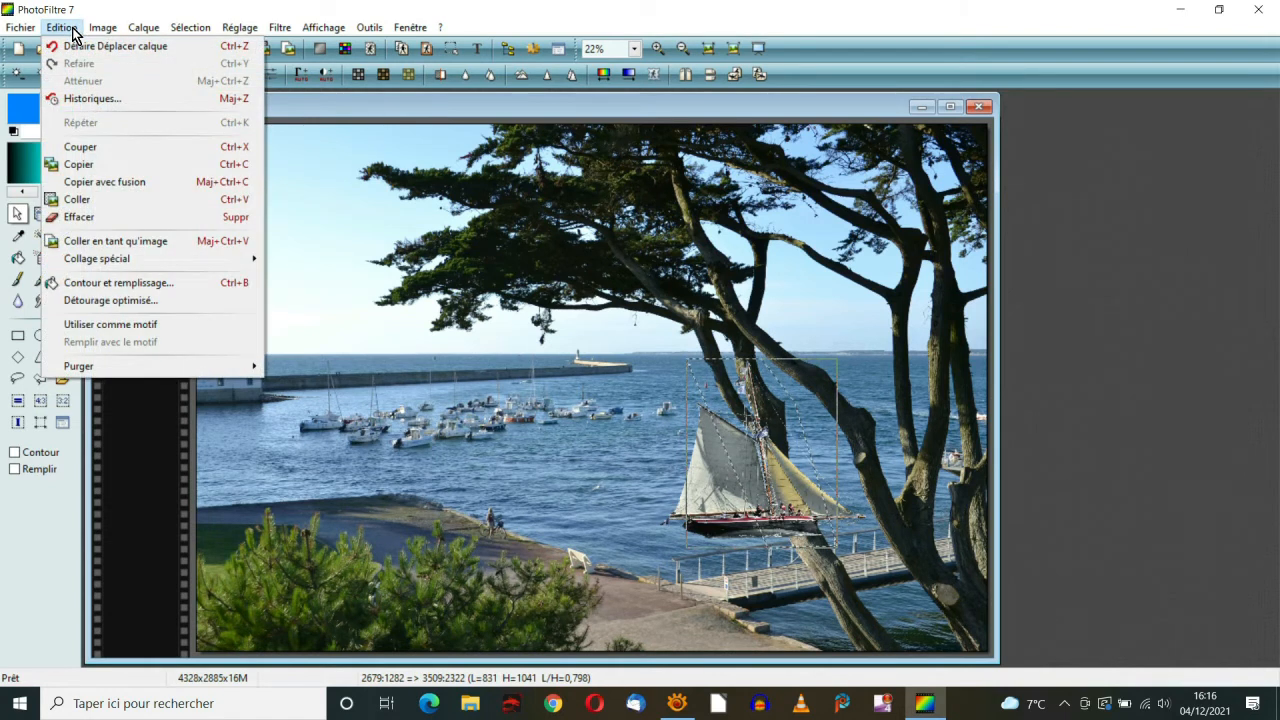
left_click(80, 199)
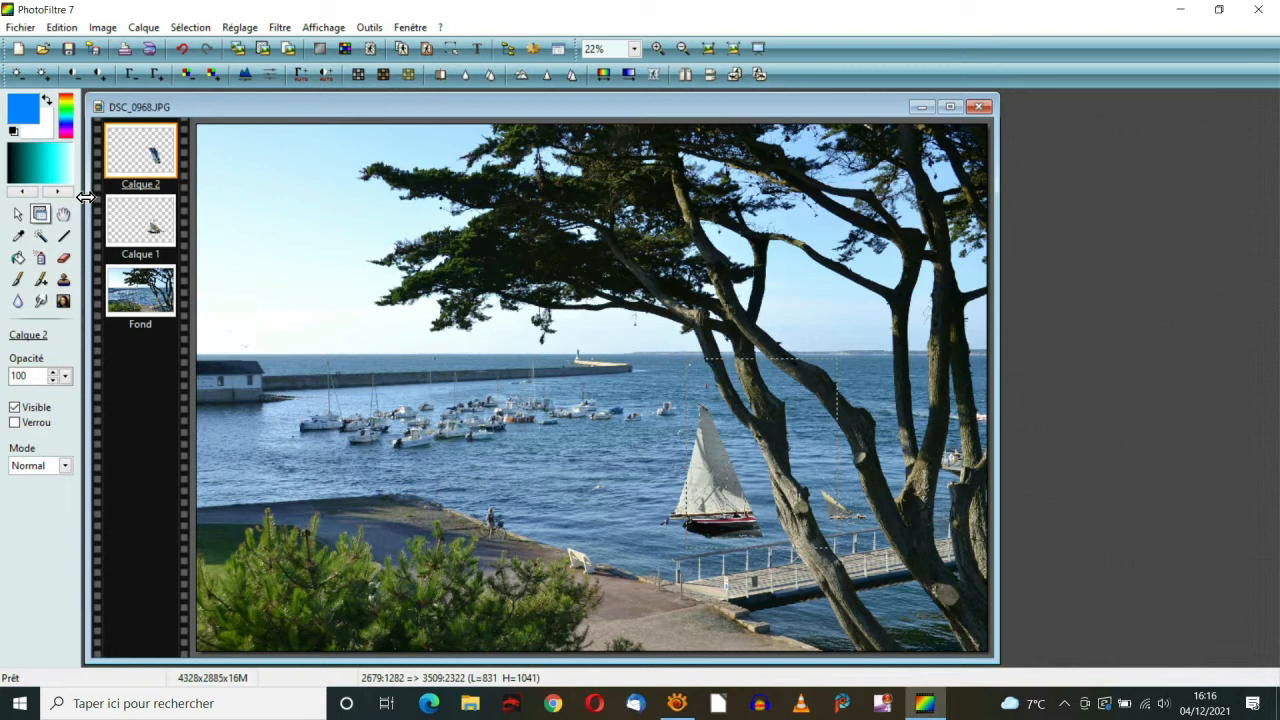
Hide the Fond layer and cut away the sea along the left side of the trunk on Calque 2
right_click(143, 295)
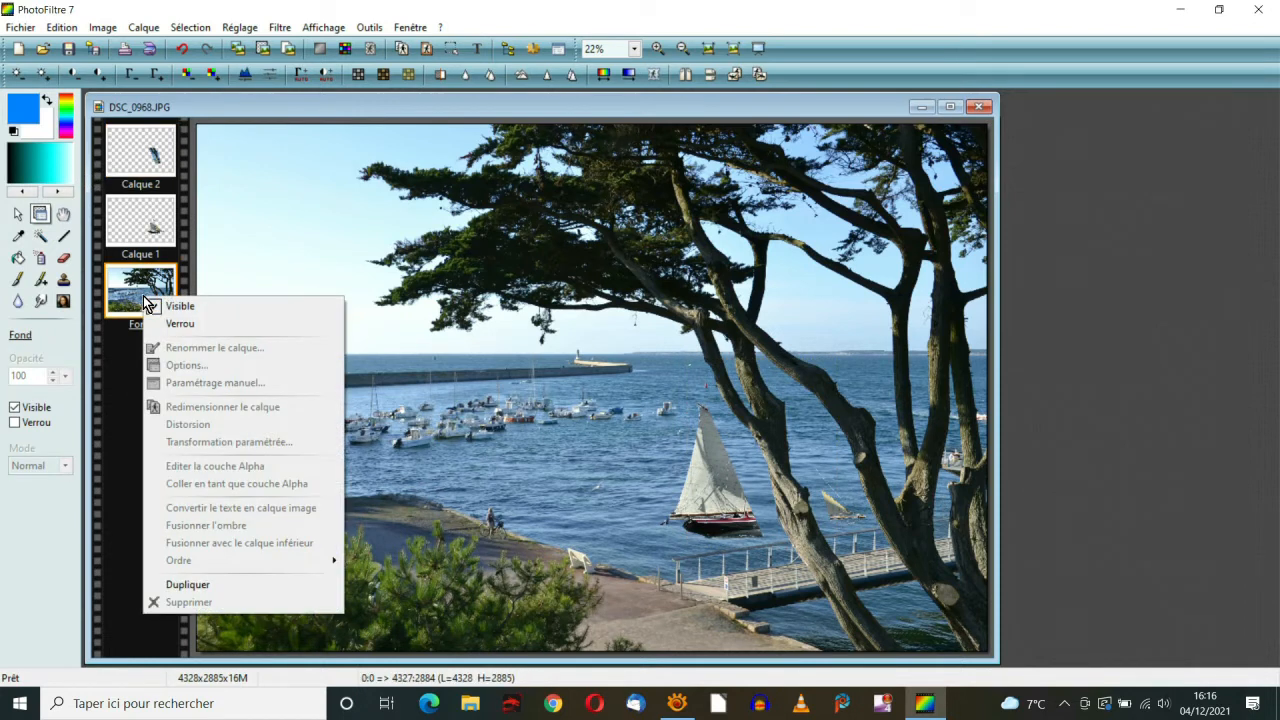
left_click(181, 309)
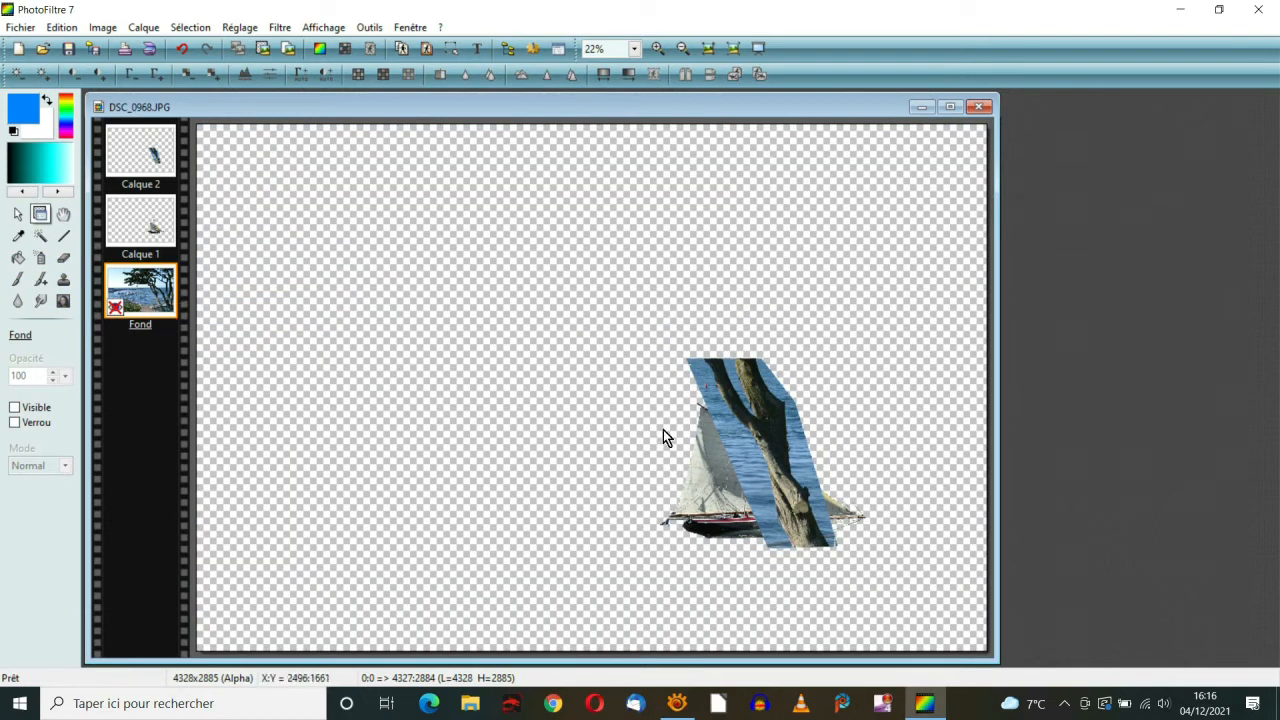
scroll(784, 474, "up", 3)
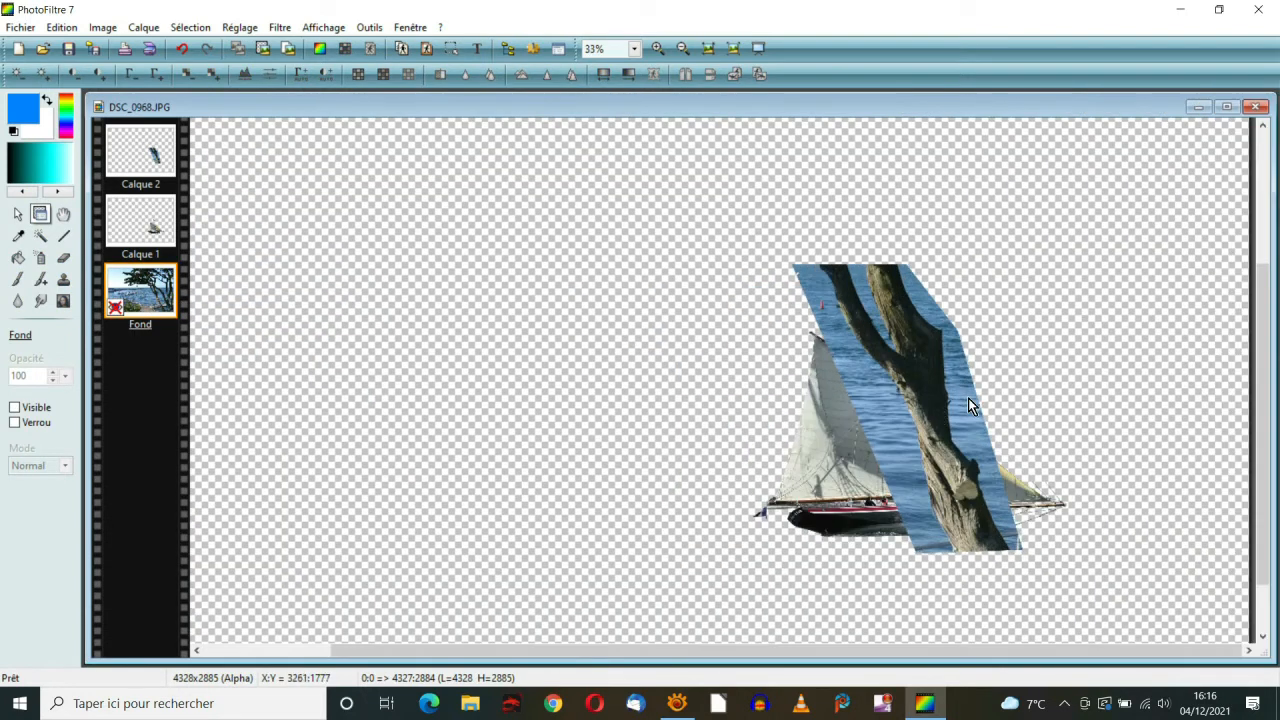
scroll(848, 456, "up", 2)
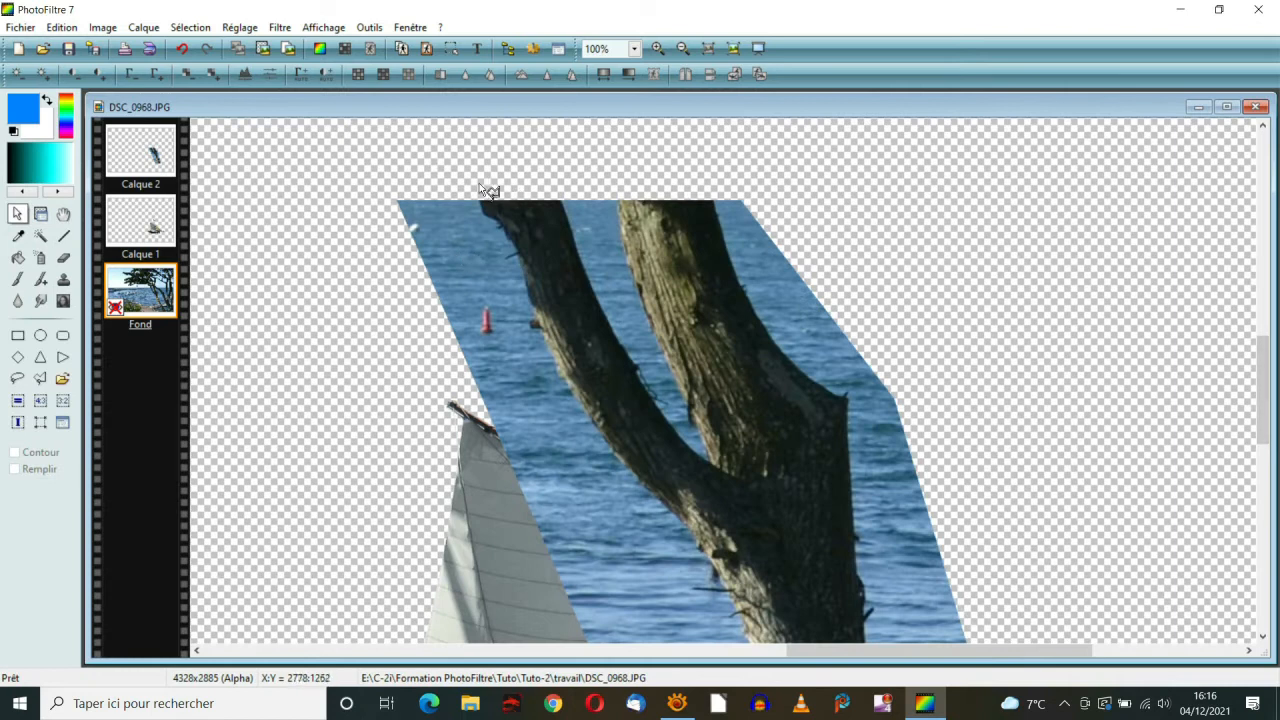
left_click_drag(476, 176, 528, 300)
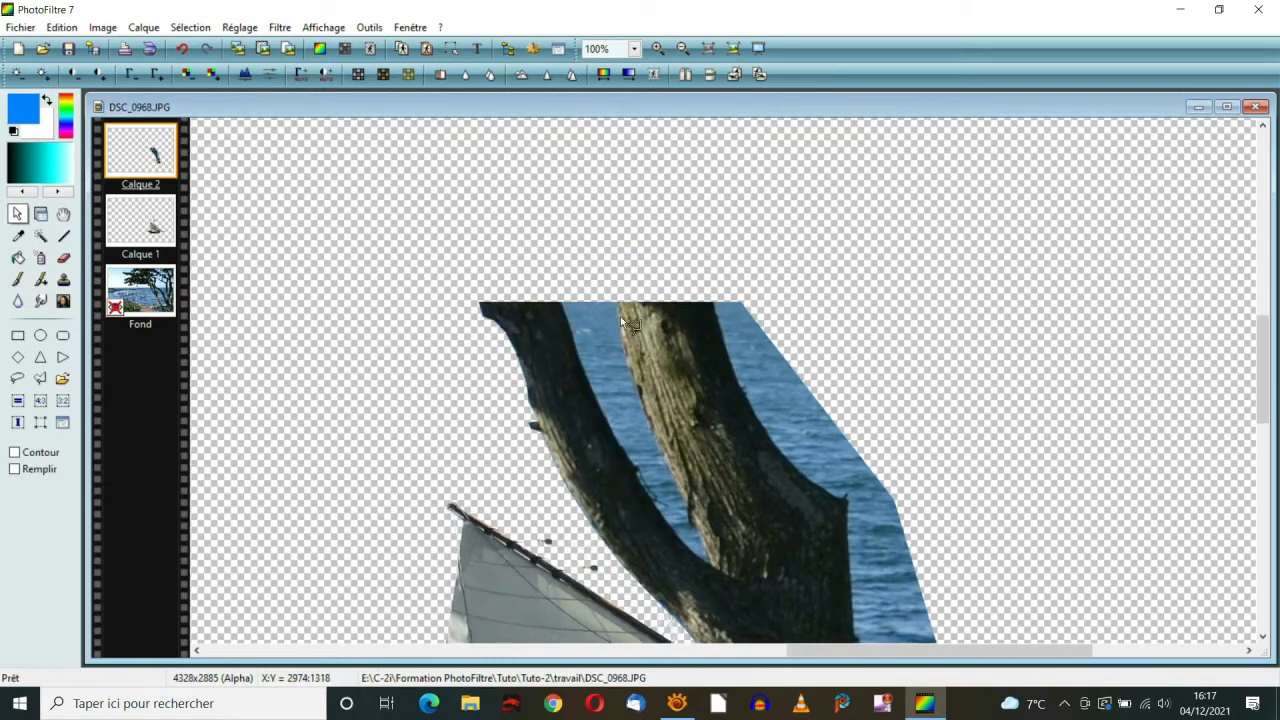
Outline the sea between the trunk's two branches on Calque 2, about 187 x 347 px, and delete it
left_click_drag(556, 279, 690, 548)
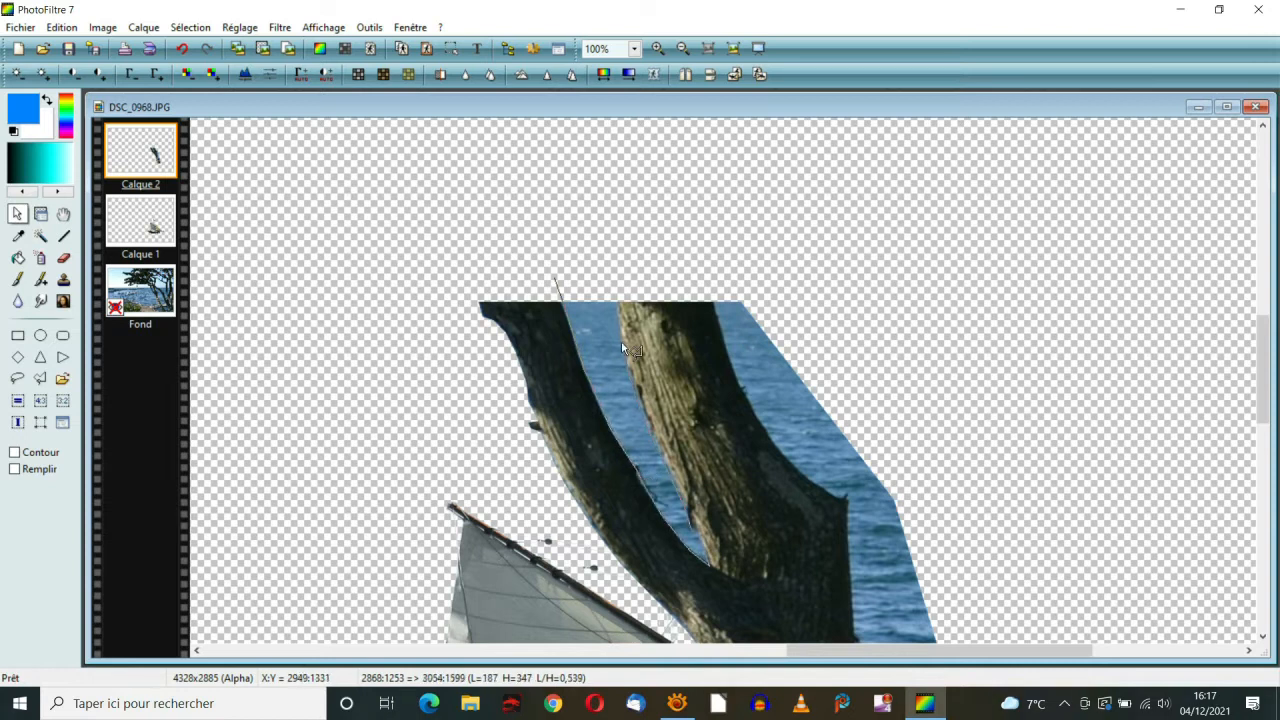
left_click(616, 279)
left_click(556, 279)
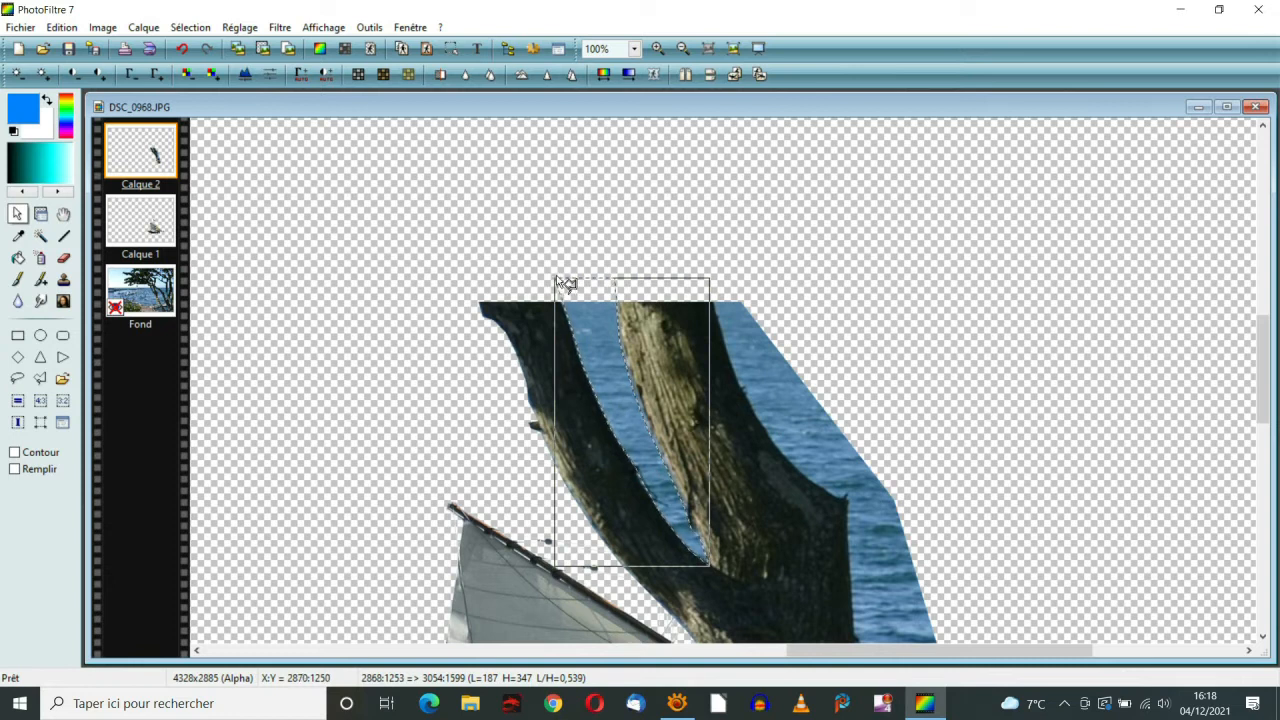
key("Delete")
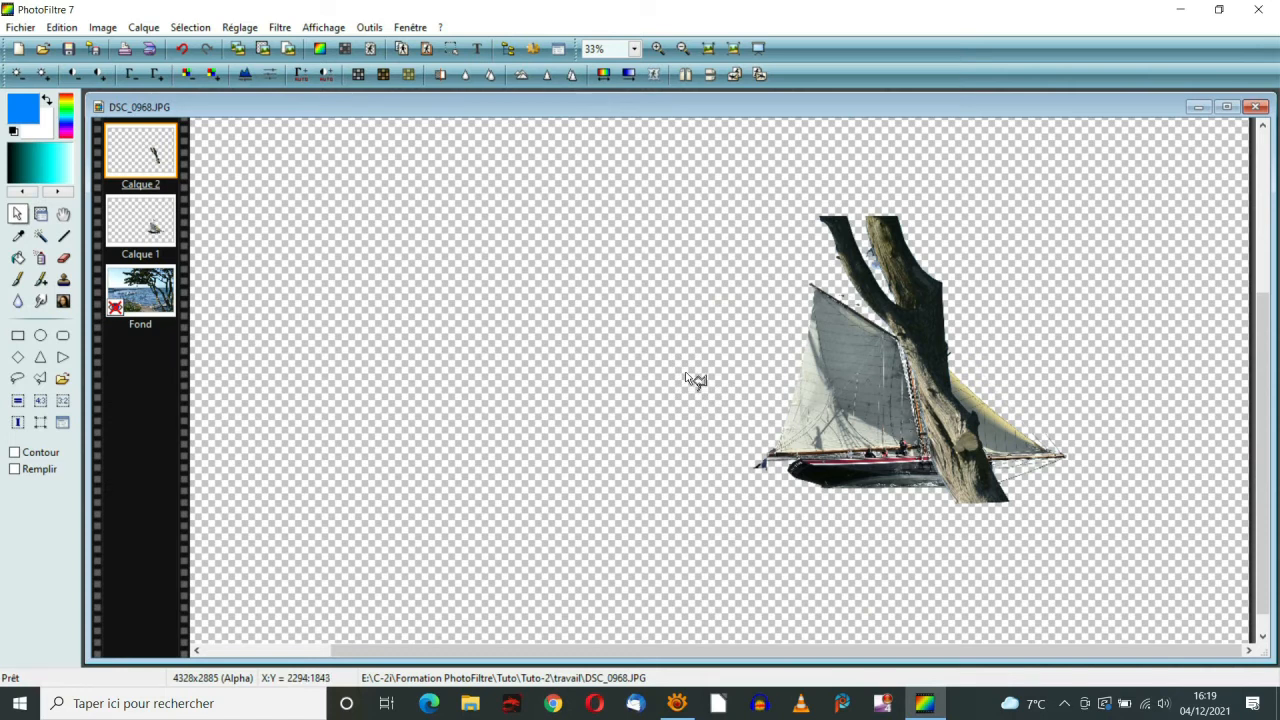
Show the Fond layer again and copy a polygon of about 1583 x 352 px around the quay and cyclist to a new layer
right_click(158, 281)
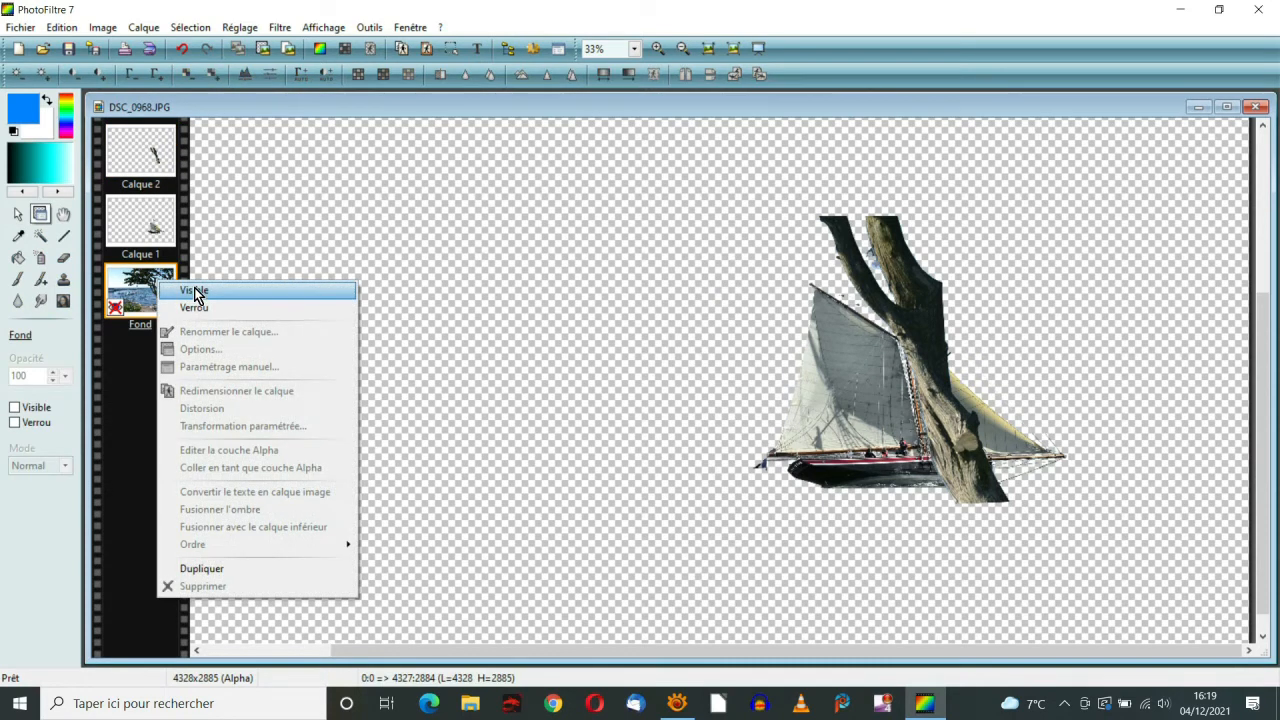
left_click(195, 291)
key("ctrl+b")
mouse_move(739, 488)
left_mouse_down()
mouse_move(700, 500)
mouse_move(722, 500)
left_mouse_up()
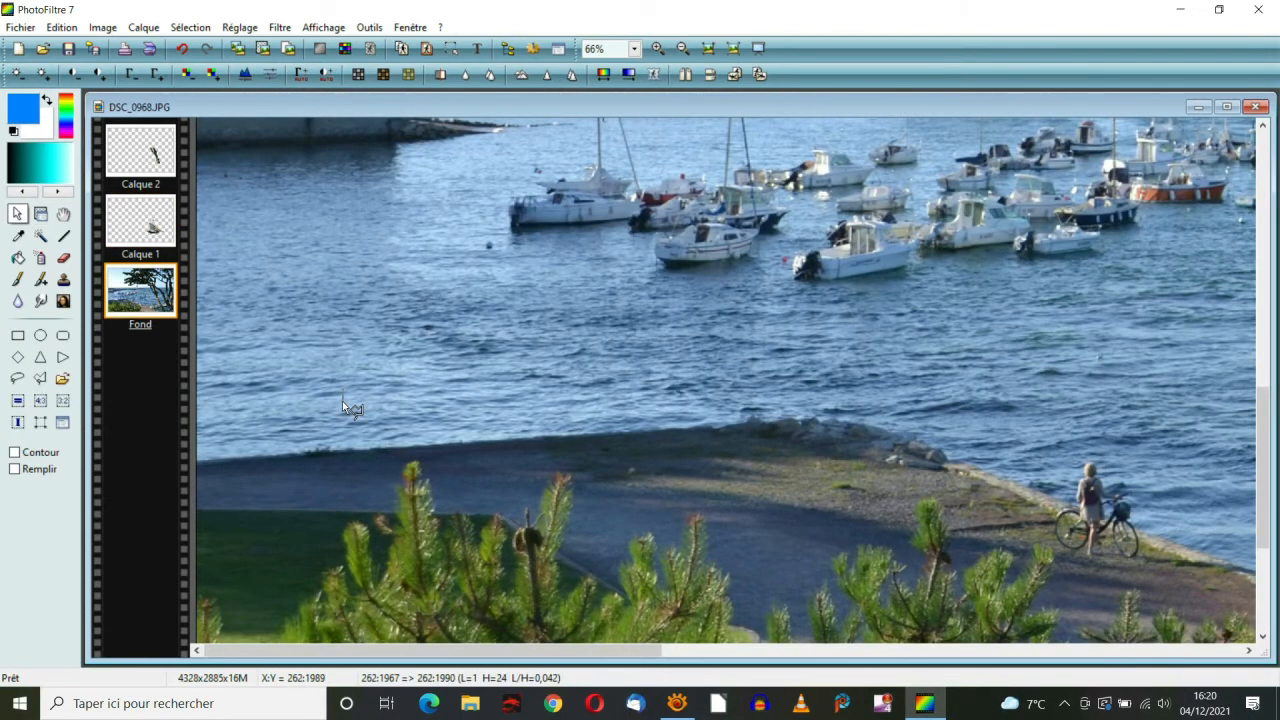
left_click_drag(342, 401, 1220, 550)
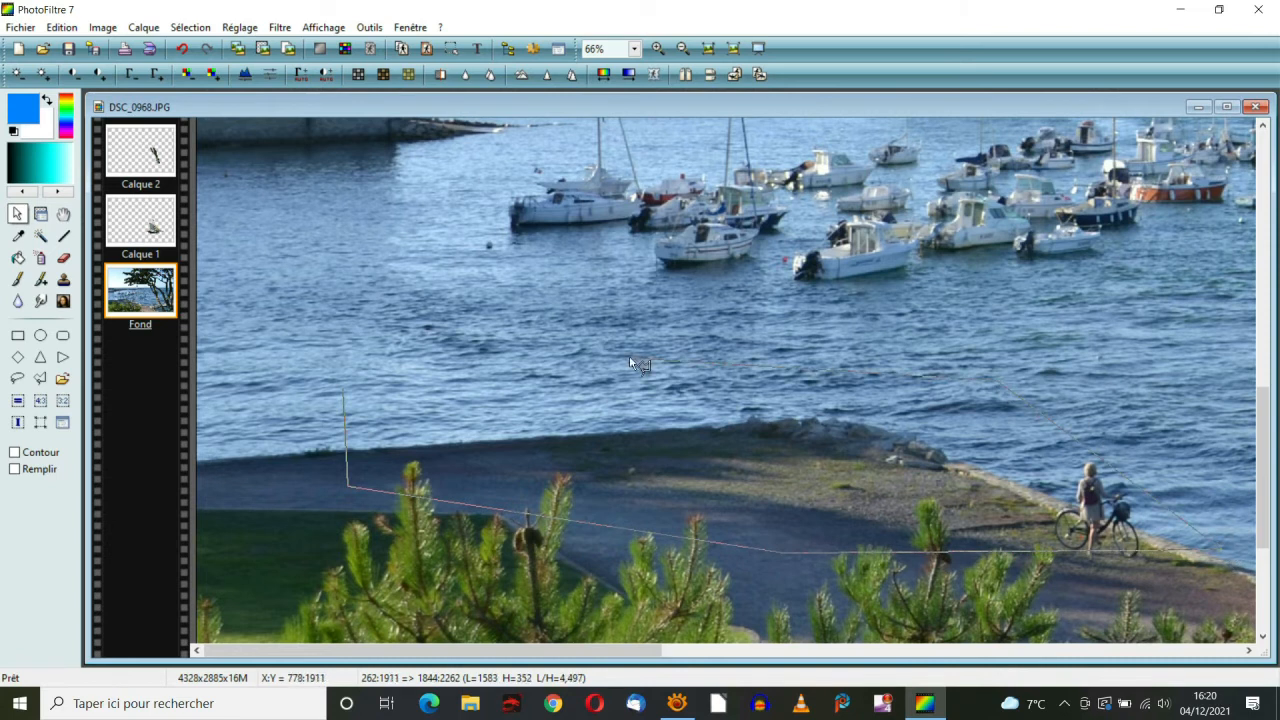
double_click(337, 389)
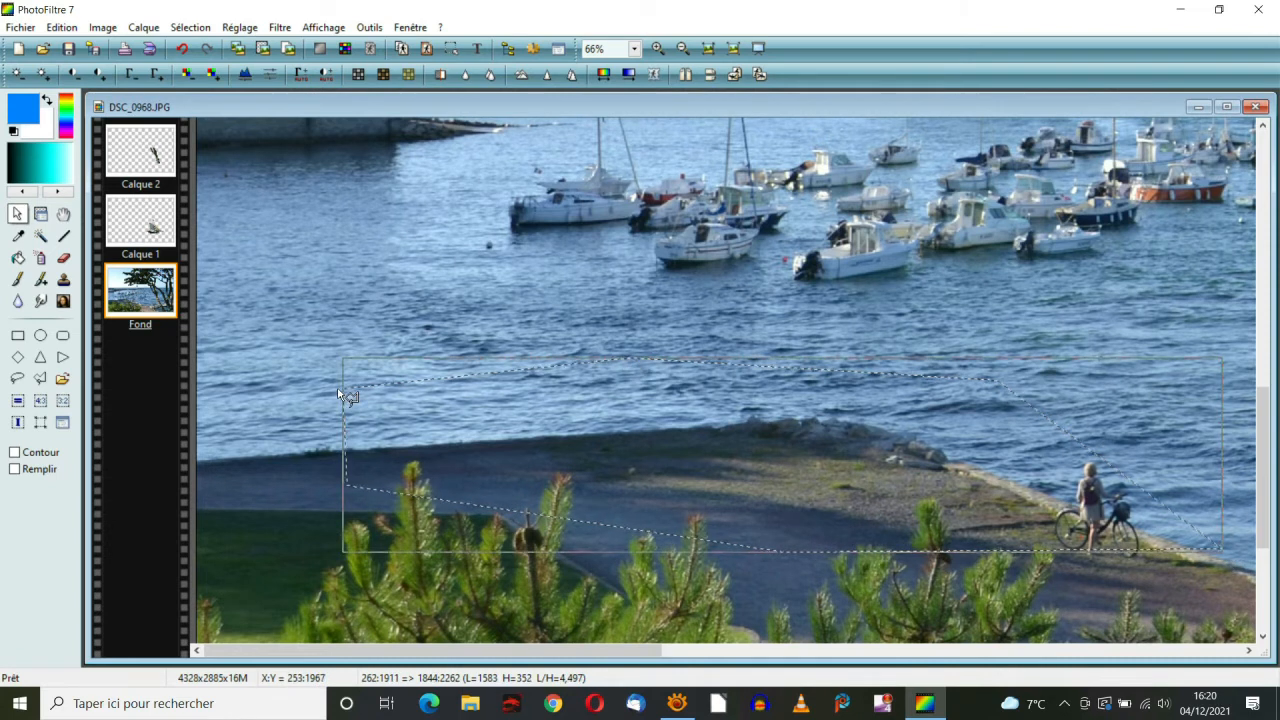
Hide the Fond layer and cut away the sea around the quay and cyclist on Calque 3
right_click(139, 360)
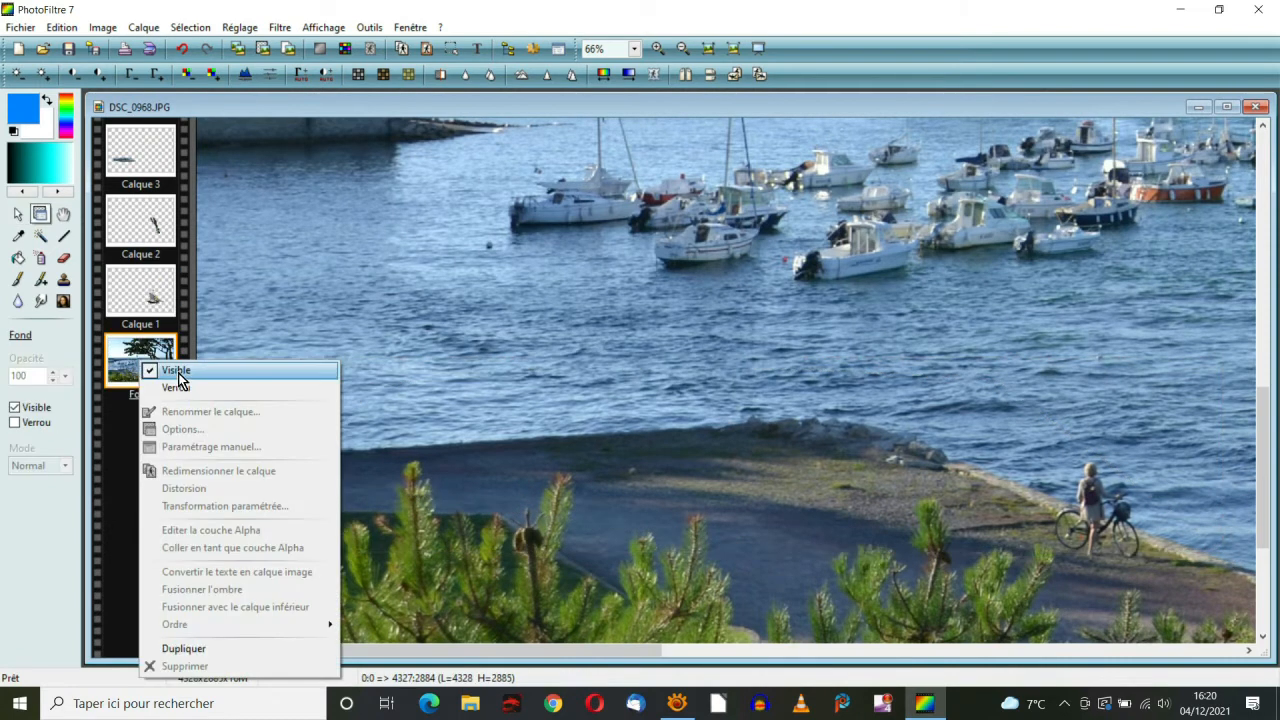
left_click(177, 372)
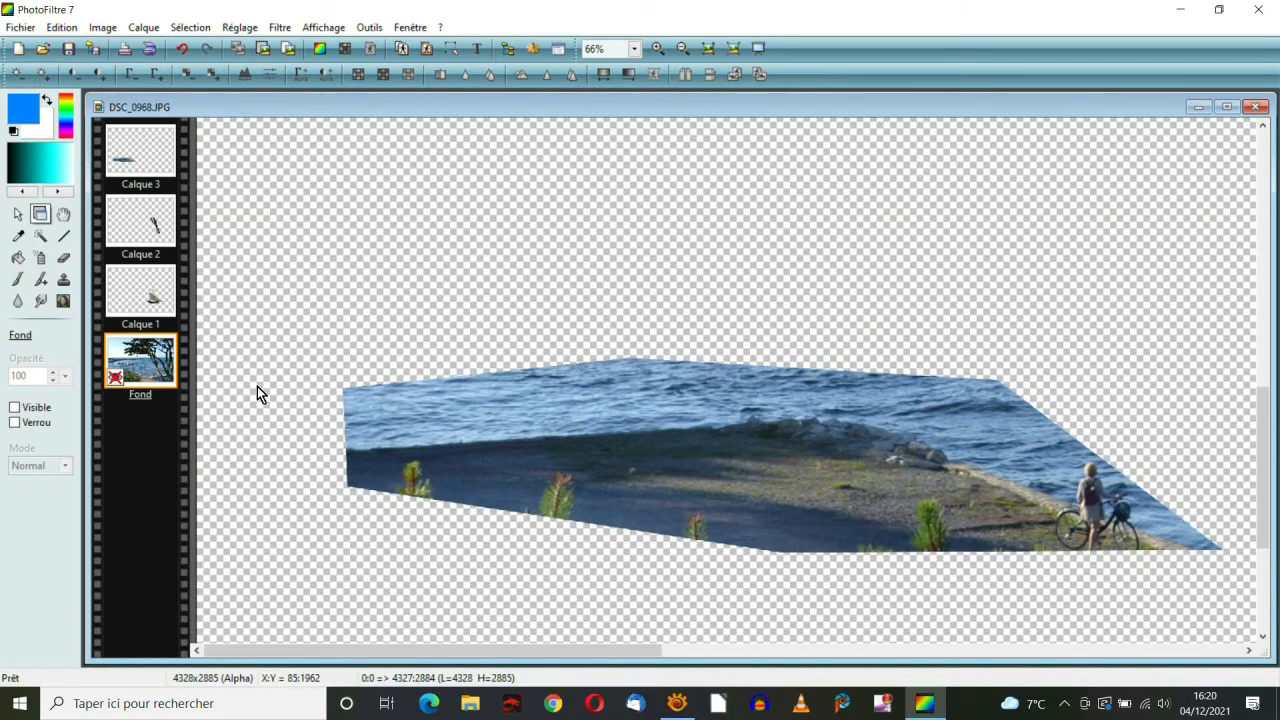
left_click(18, 214)
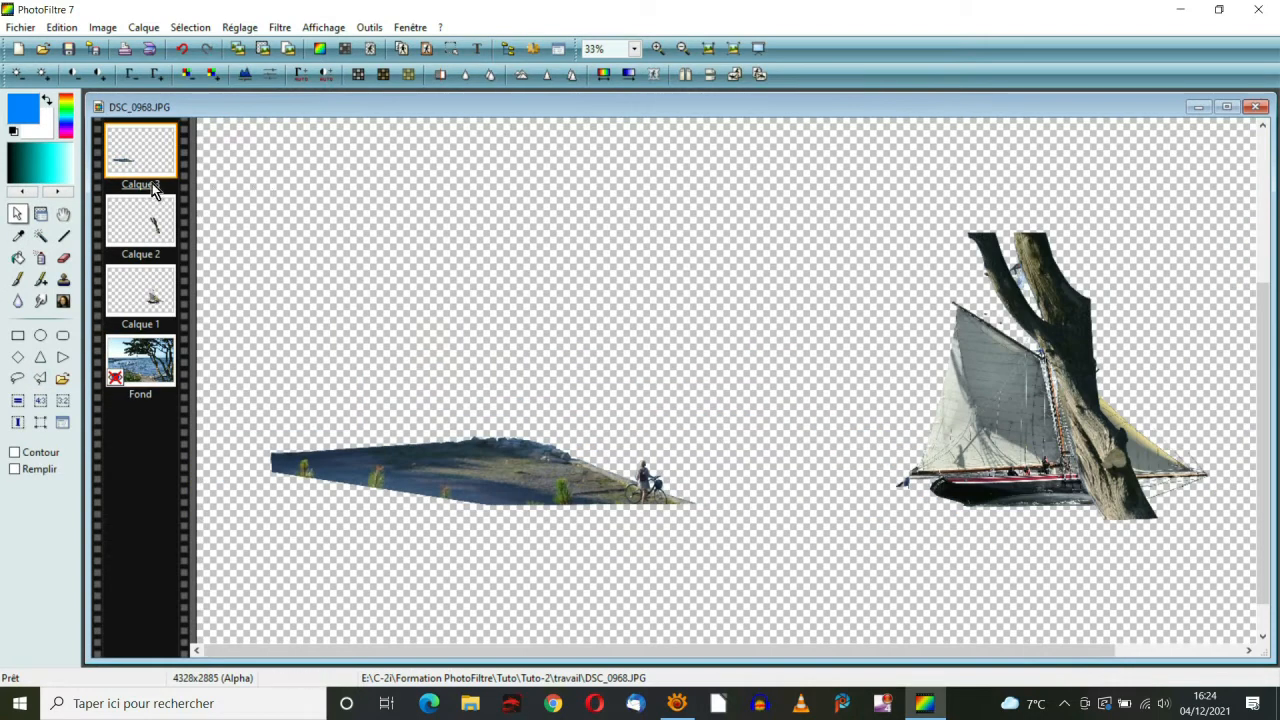
Show the Fond layer again and move the sailboat on Calque 1 across the harbour to the quay beside the cyclist
left_click(139, 351)
right_click(139, 351)
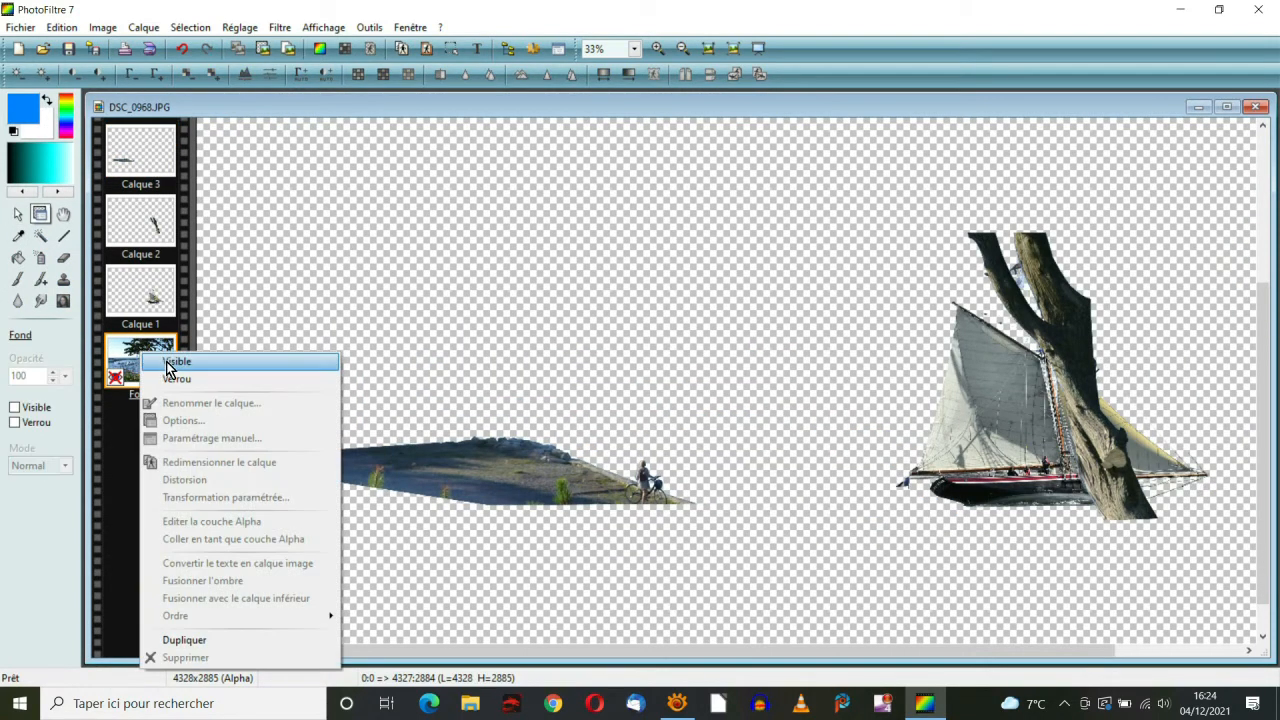
left_click(170, 363)
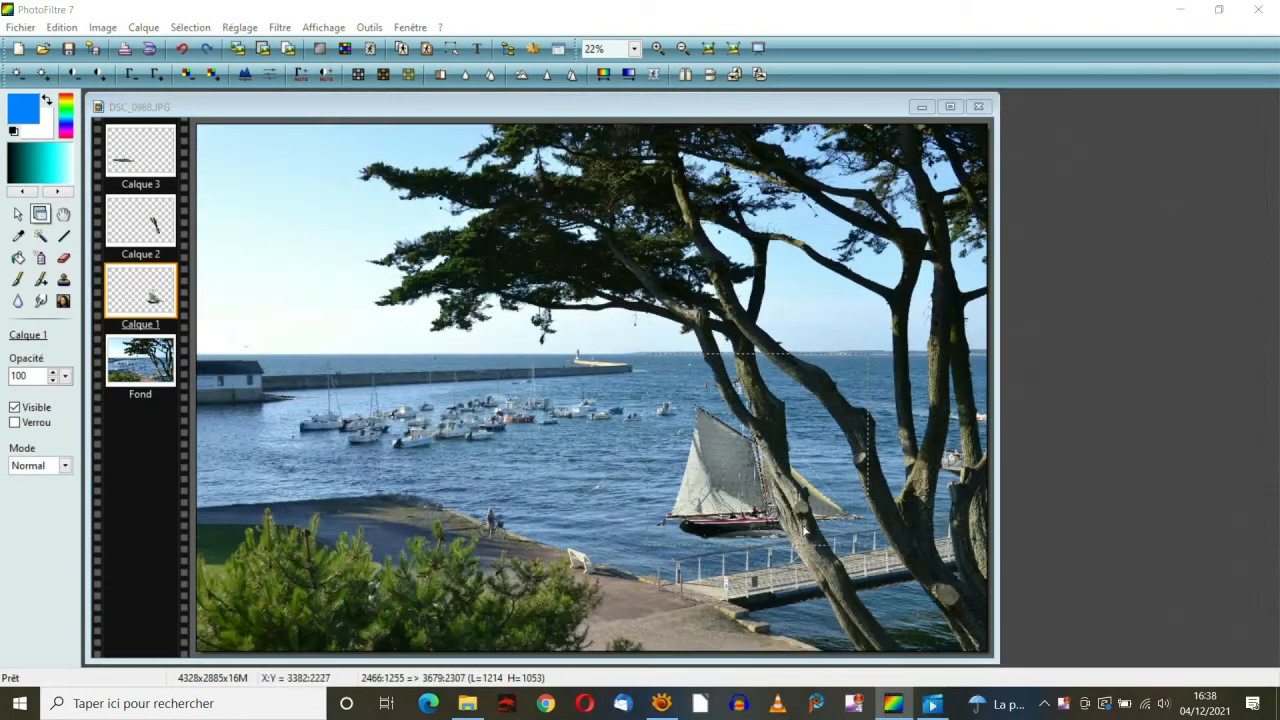
left_click_drag(748, 500, 410, 465)
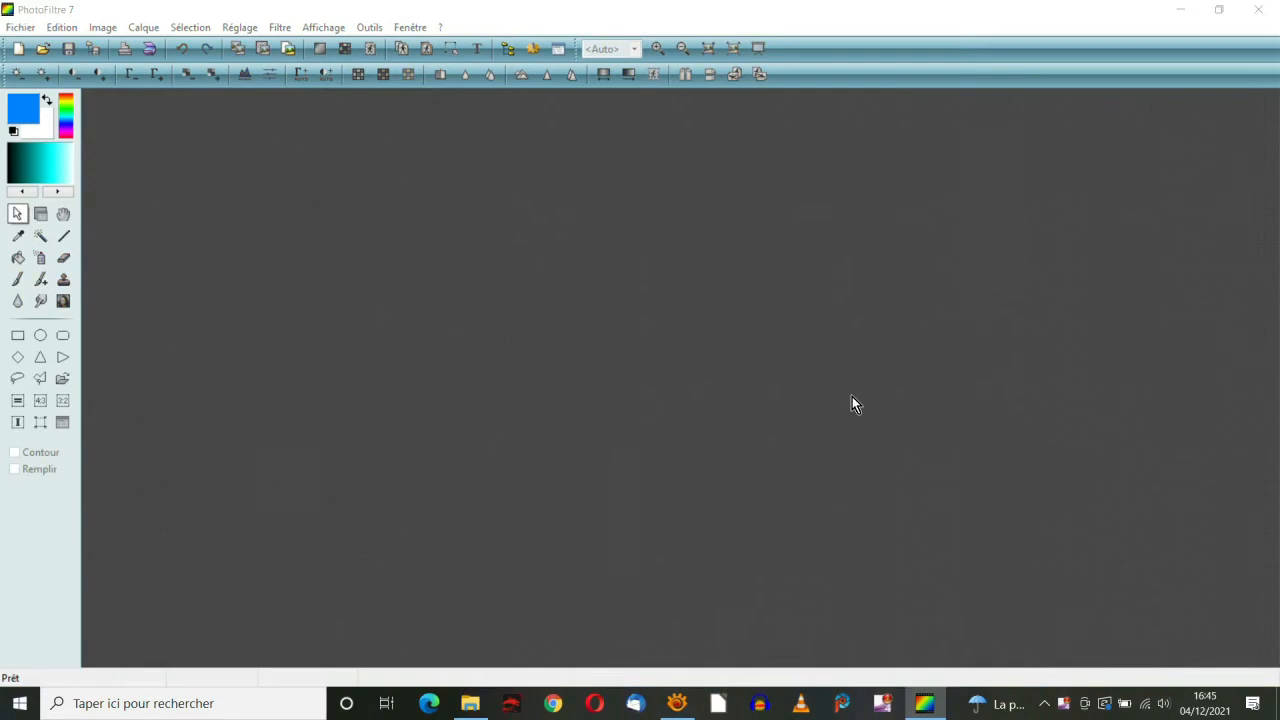
Create a white 42 x 29.7 cm image at 300 pixels/inch and apply the Papier à grain texture to it
left_click(18, 50)
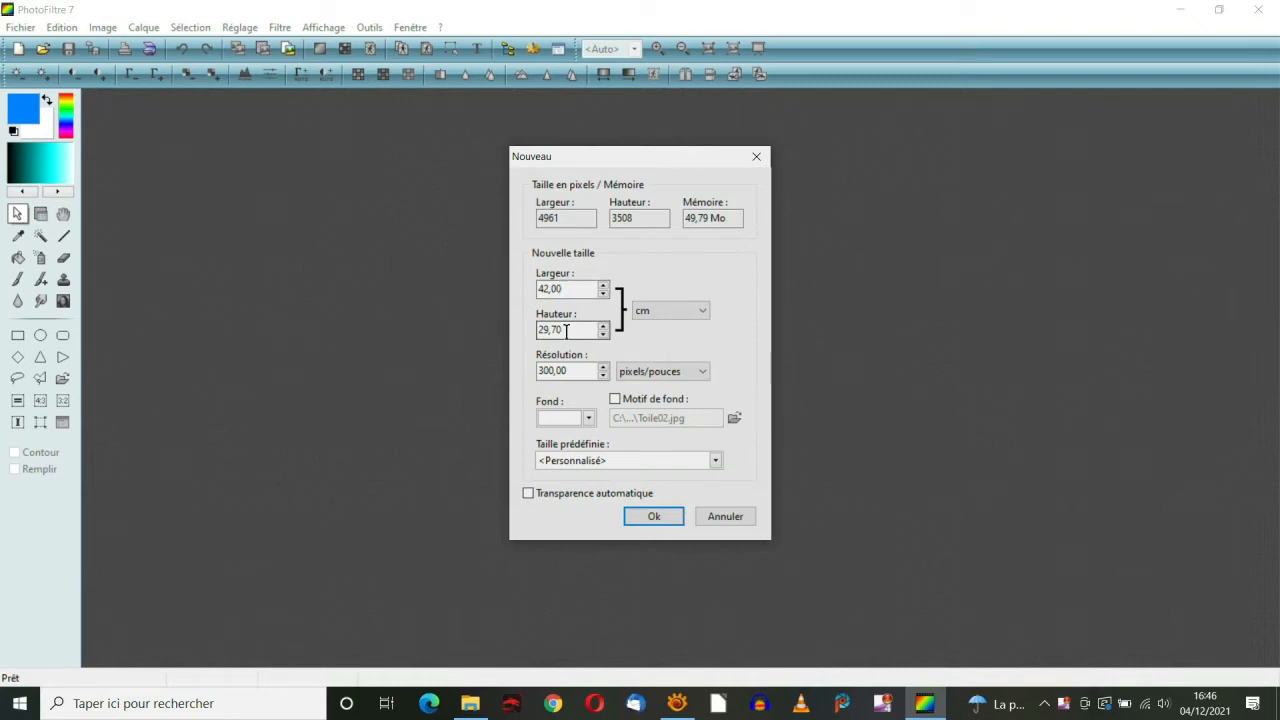
left_click(586, 370)
left_click(655, 517)
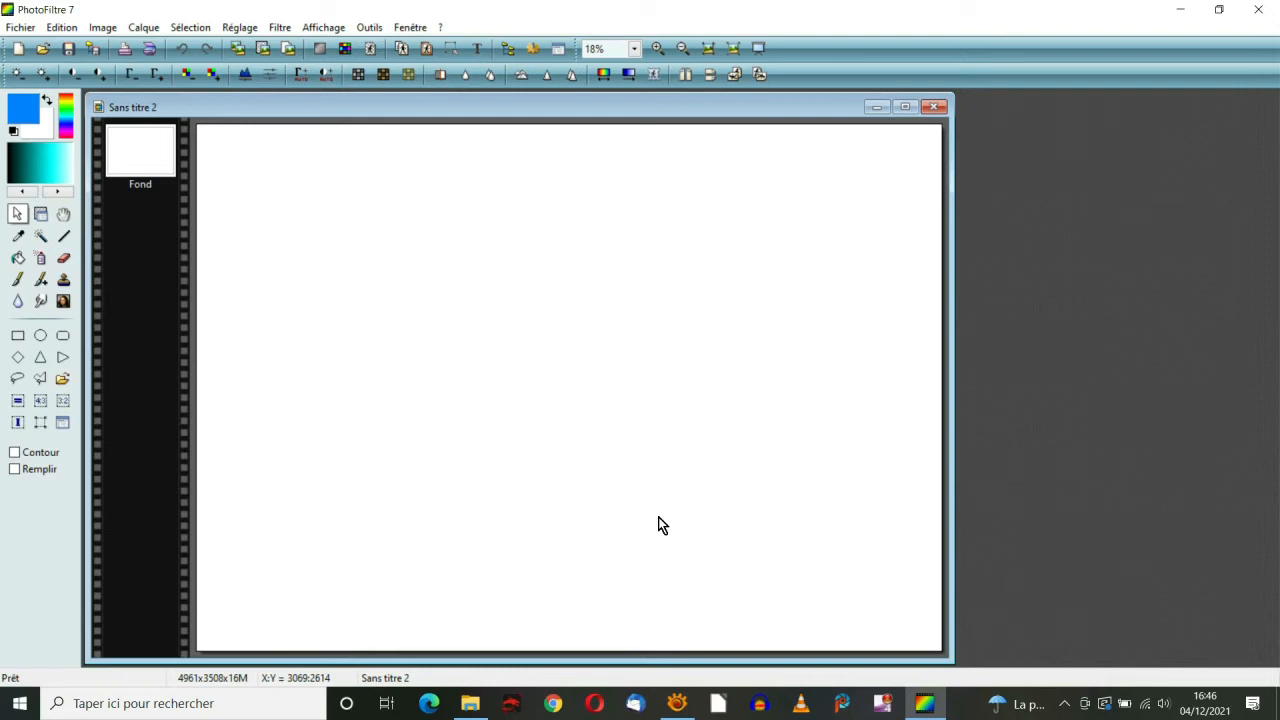
left_click(279, 28)
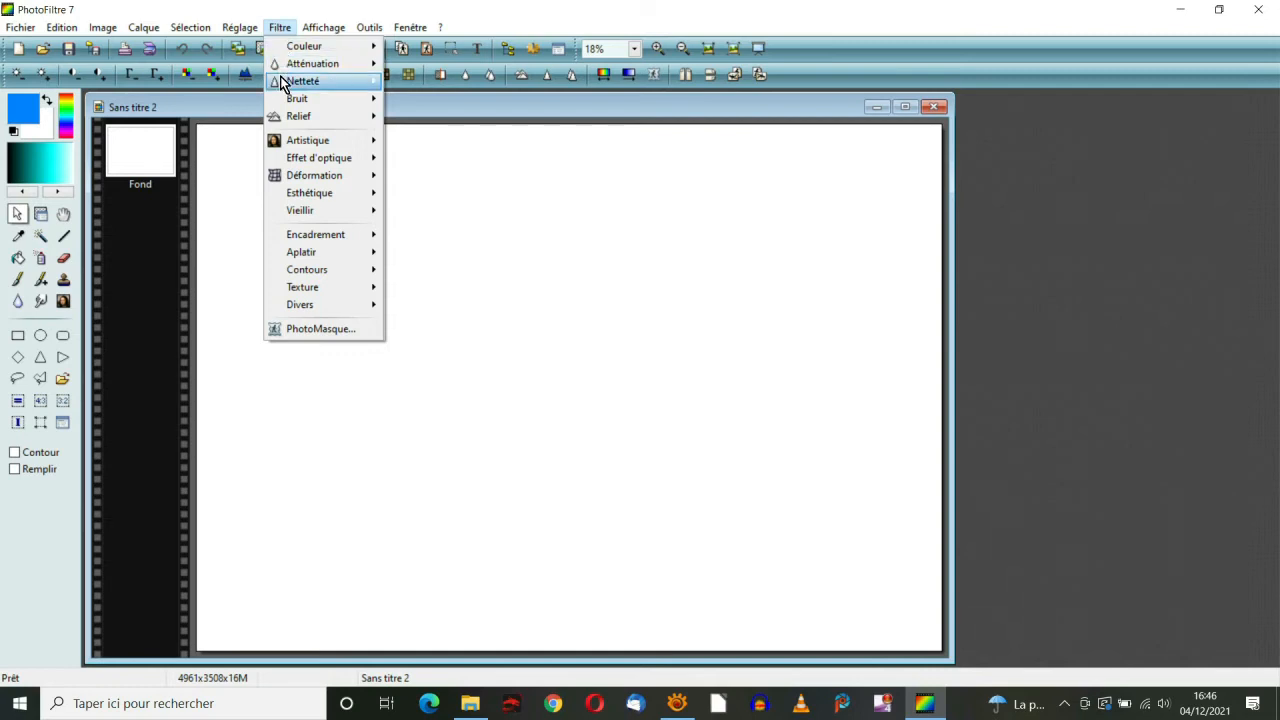
mouse_move(308, 289)
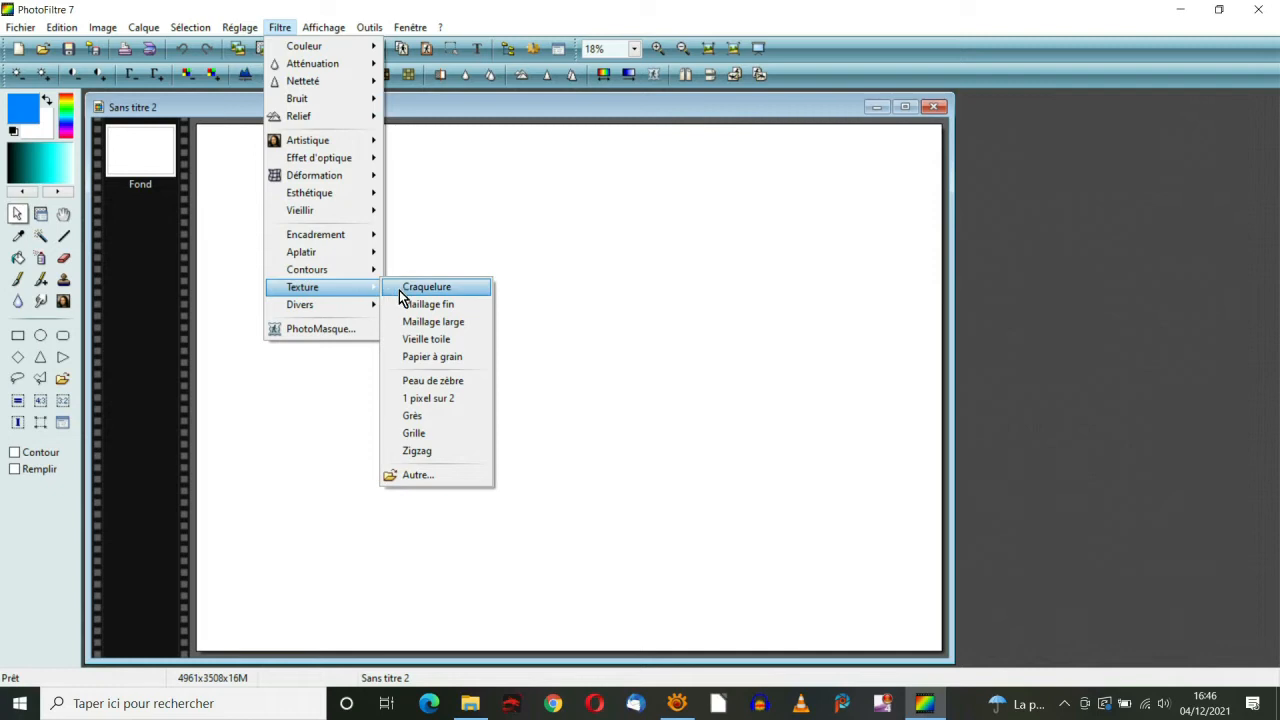
left_click(421, 362)
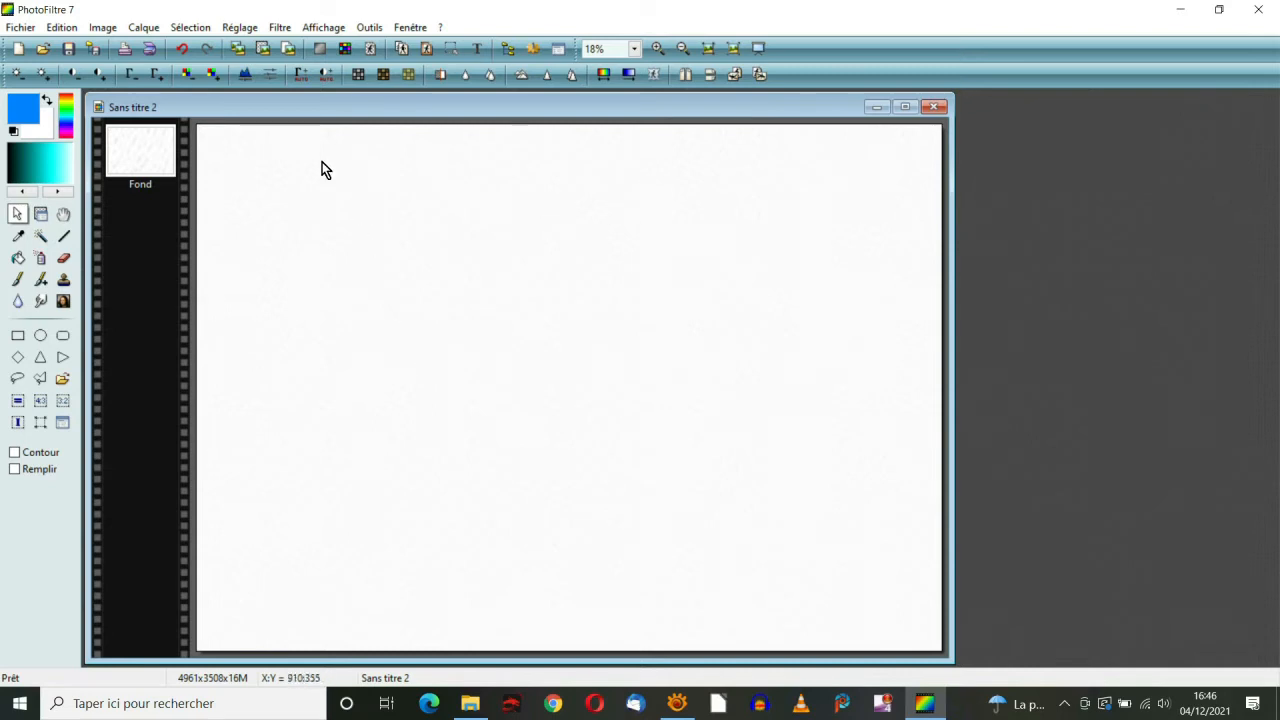
Open DSC_0939.JPG and copy a rectangle of about 4212 x 1819 px around the row of dancers
left_click(43, 49)
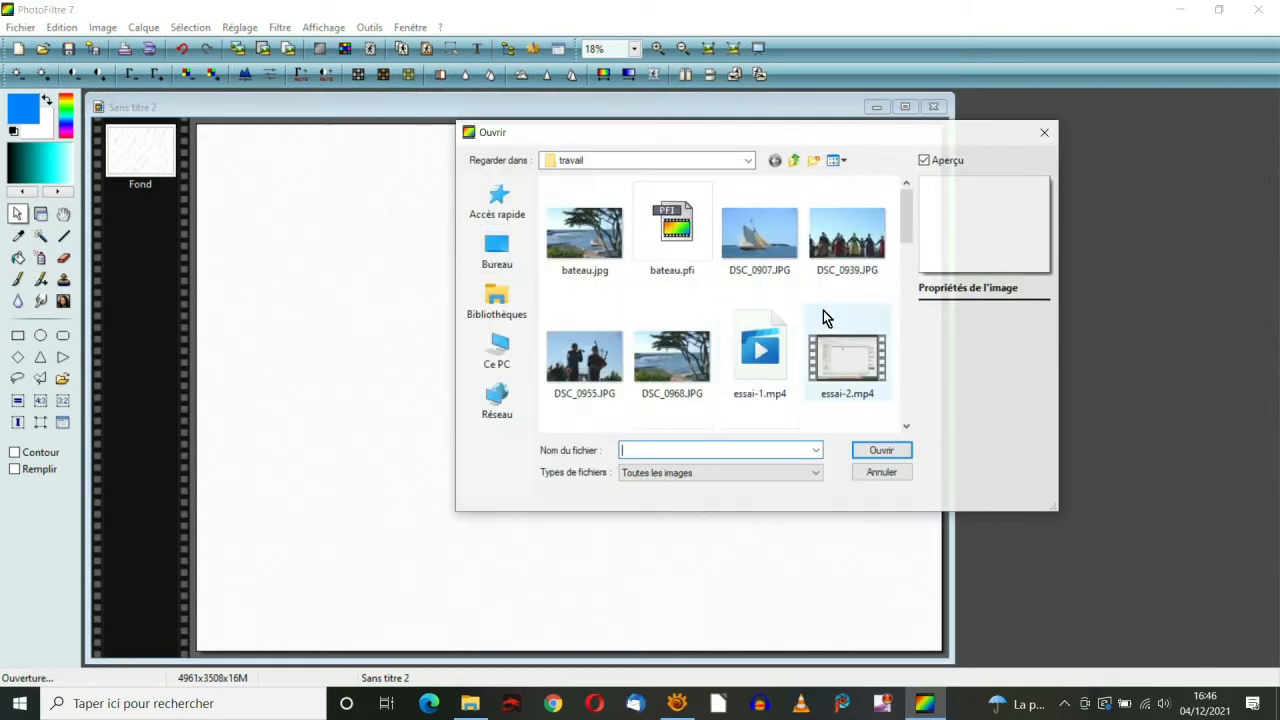
double_click(845, 235)
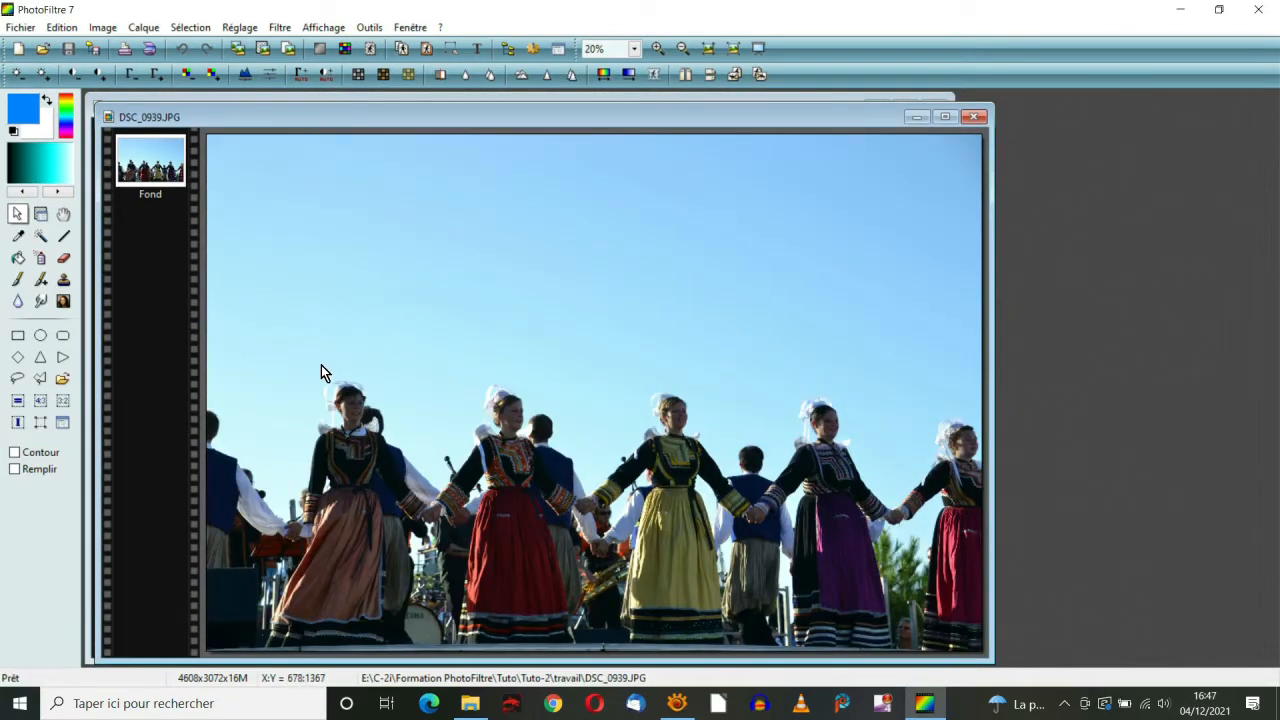
left_click_drag(274, 346, 1010, 676)
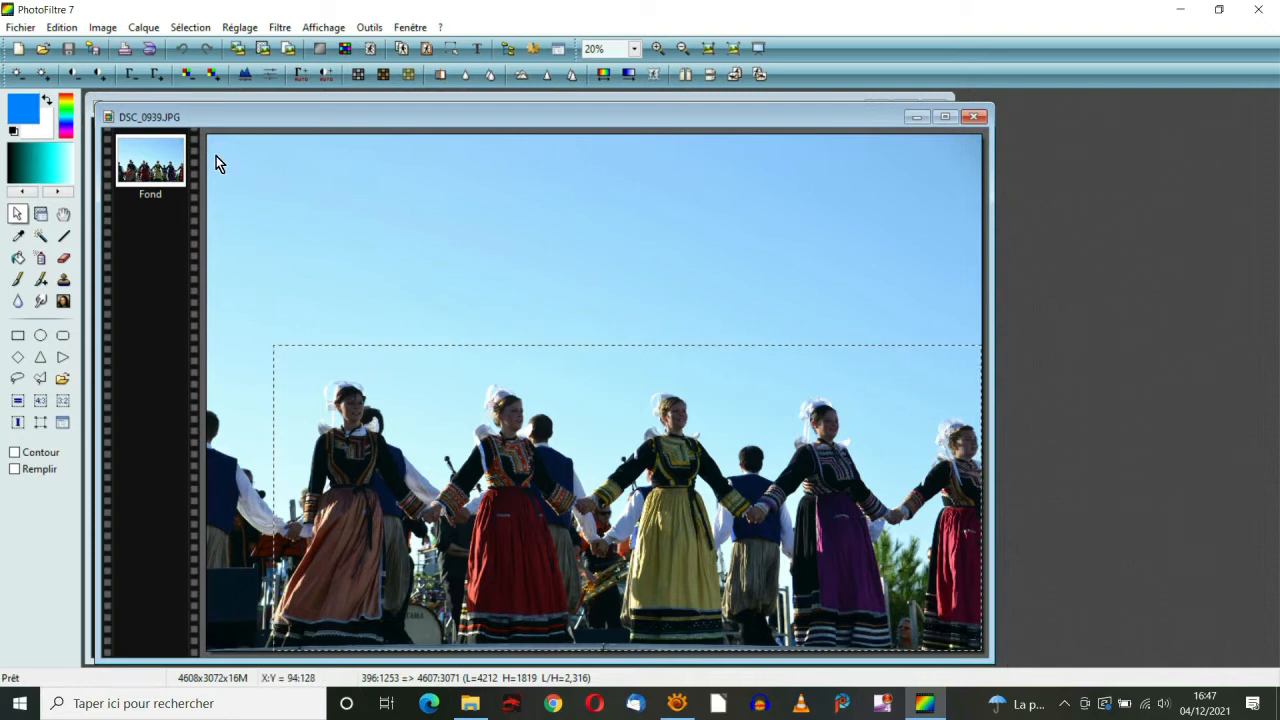
left_click(62, 27)
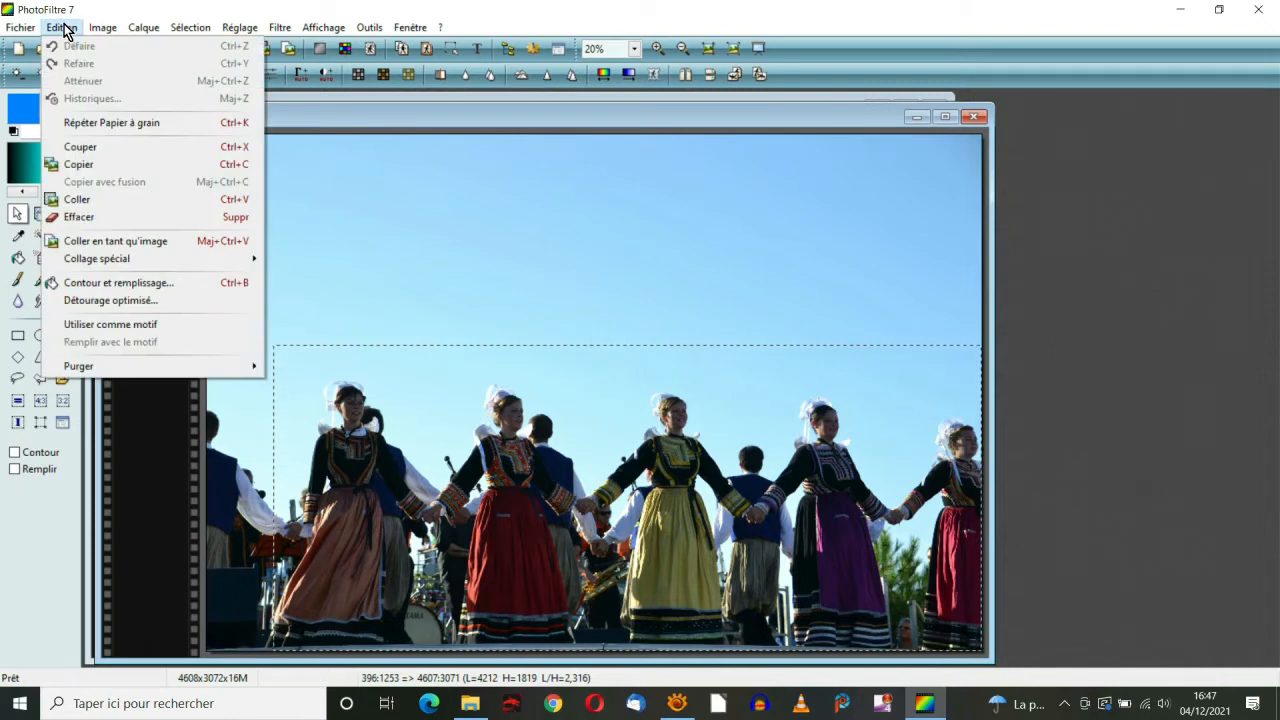
left_click(86, 172)
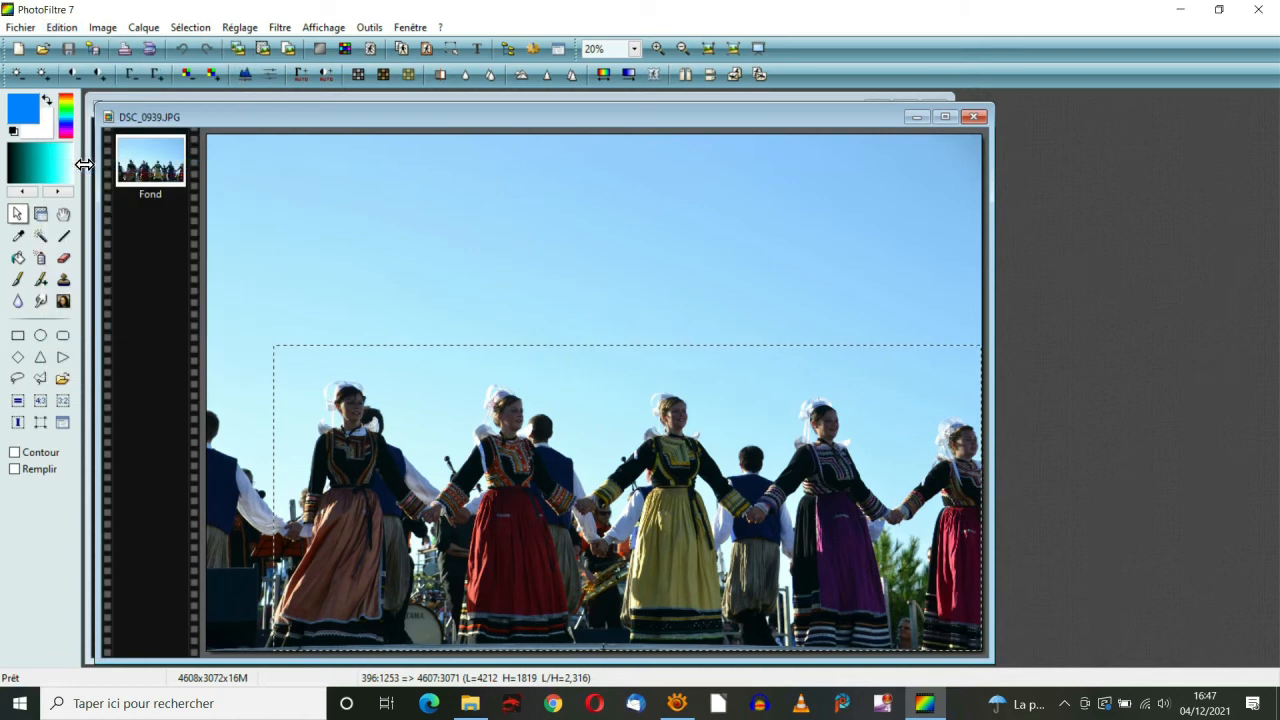
Paste the dancers into the textured image as a layer and move them to its lower-left area
left_click_drag(291, 121, 743, 121)
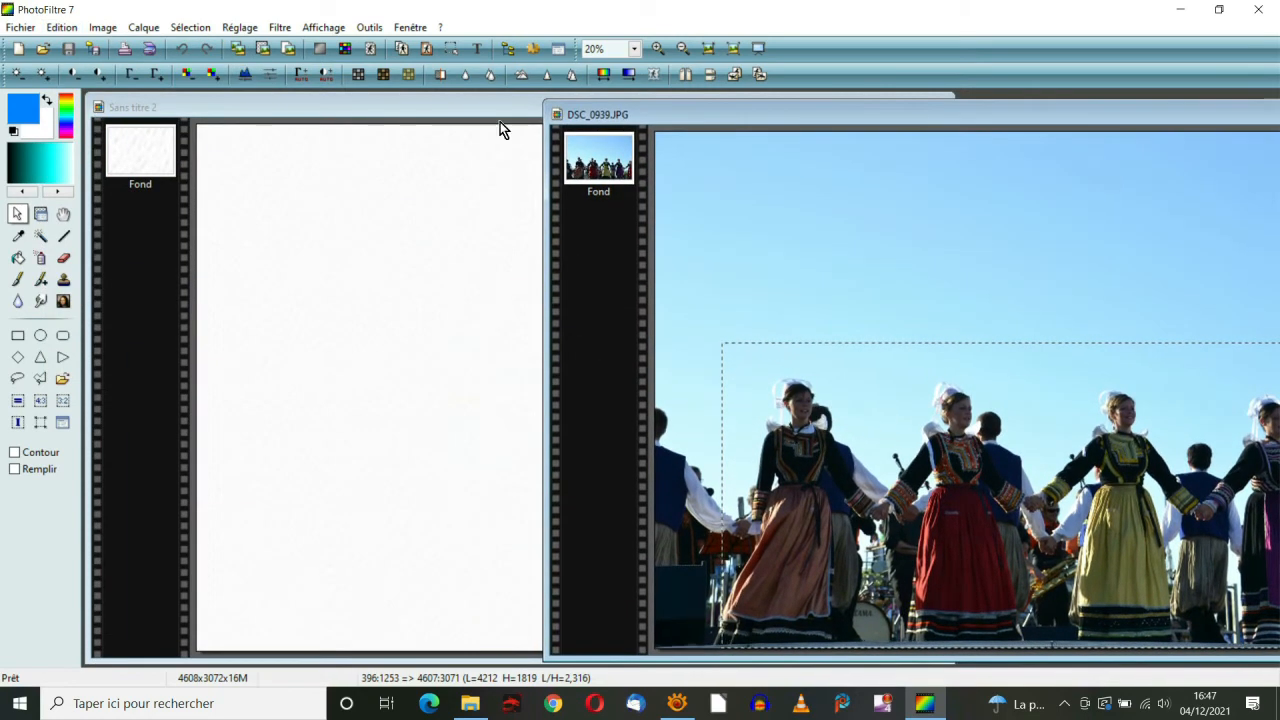
left_click(446, 105)
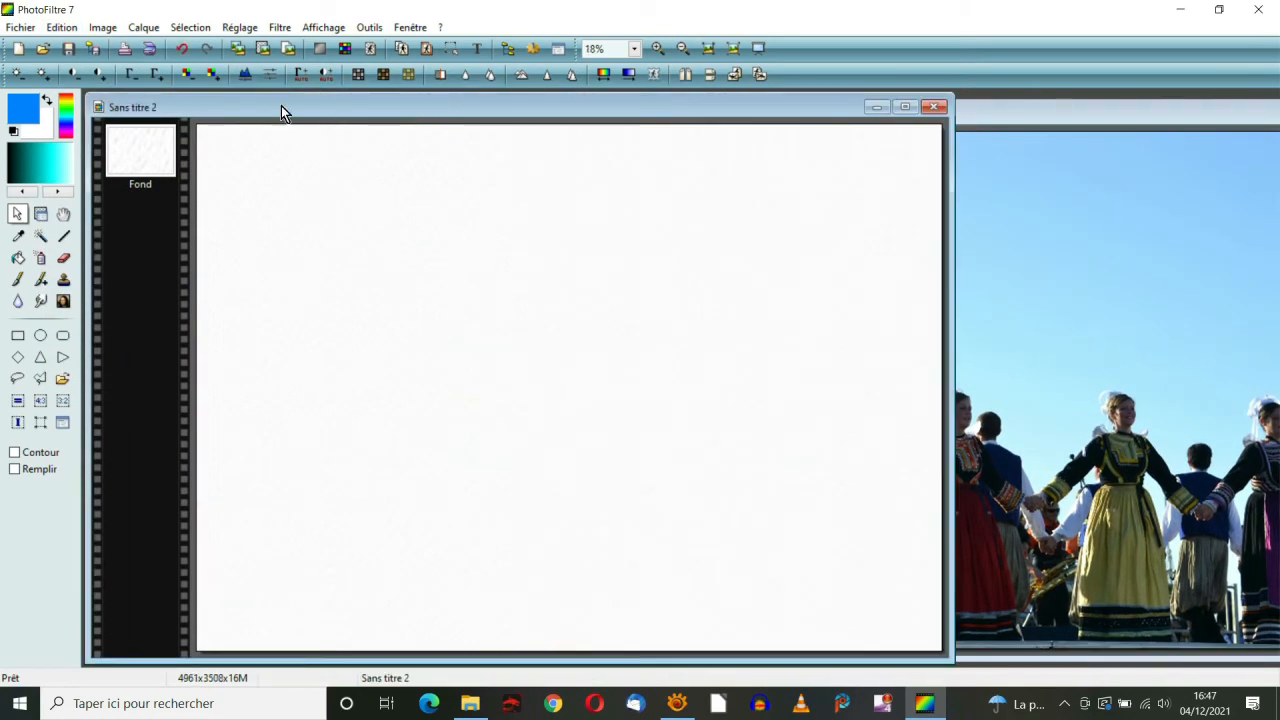
left_click(72, 33)
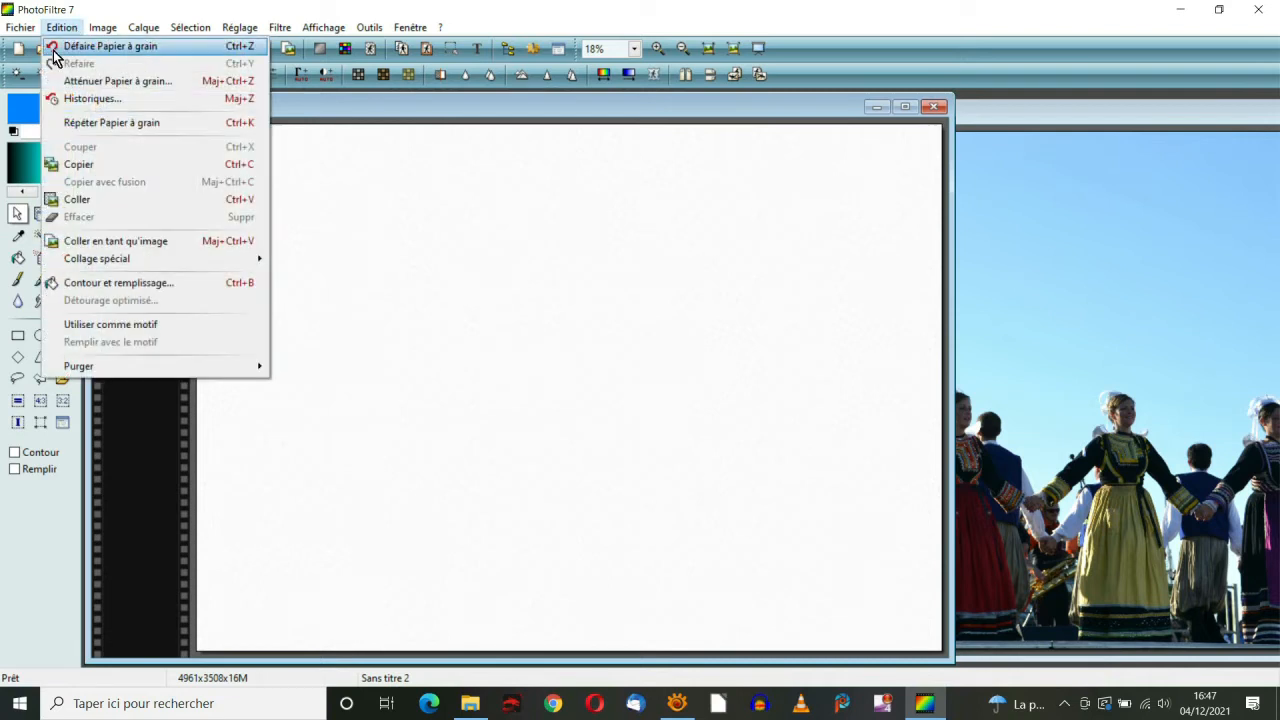
left_click(78, 199)
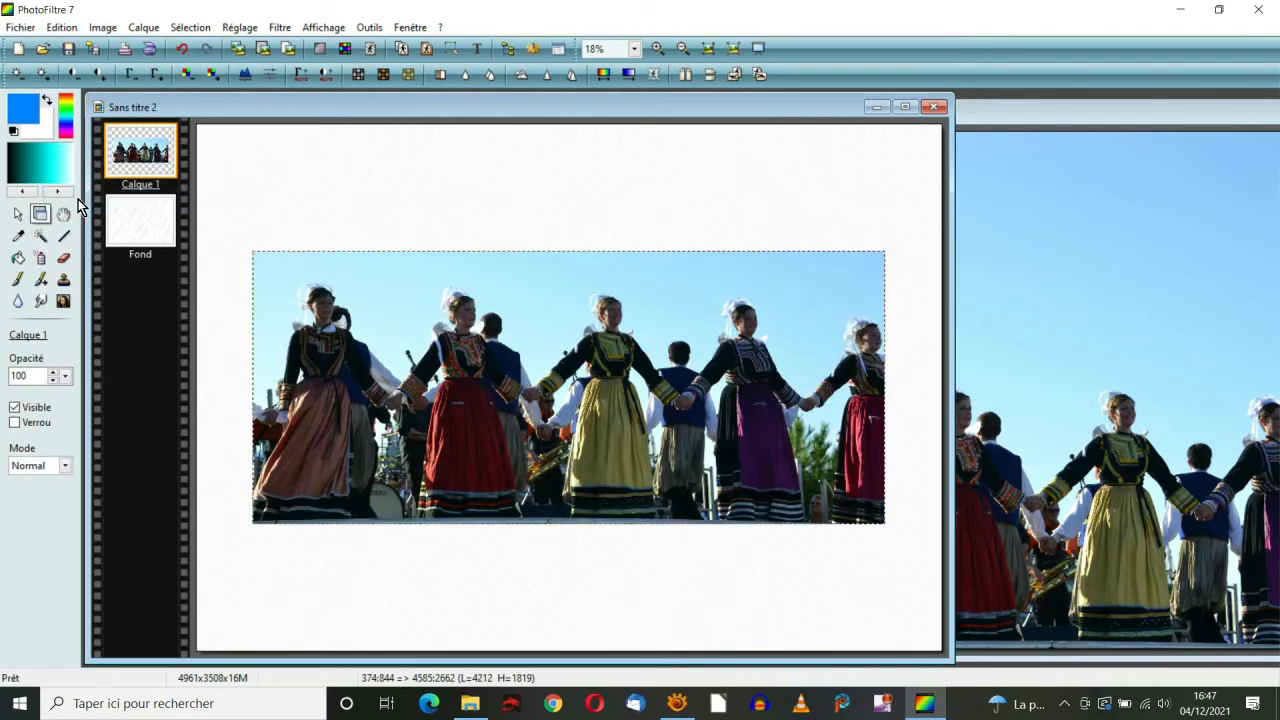
left_click_drag(594, 358, 548, 452)
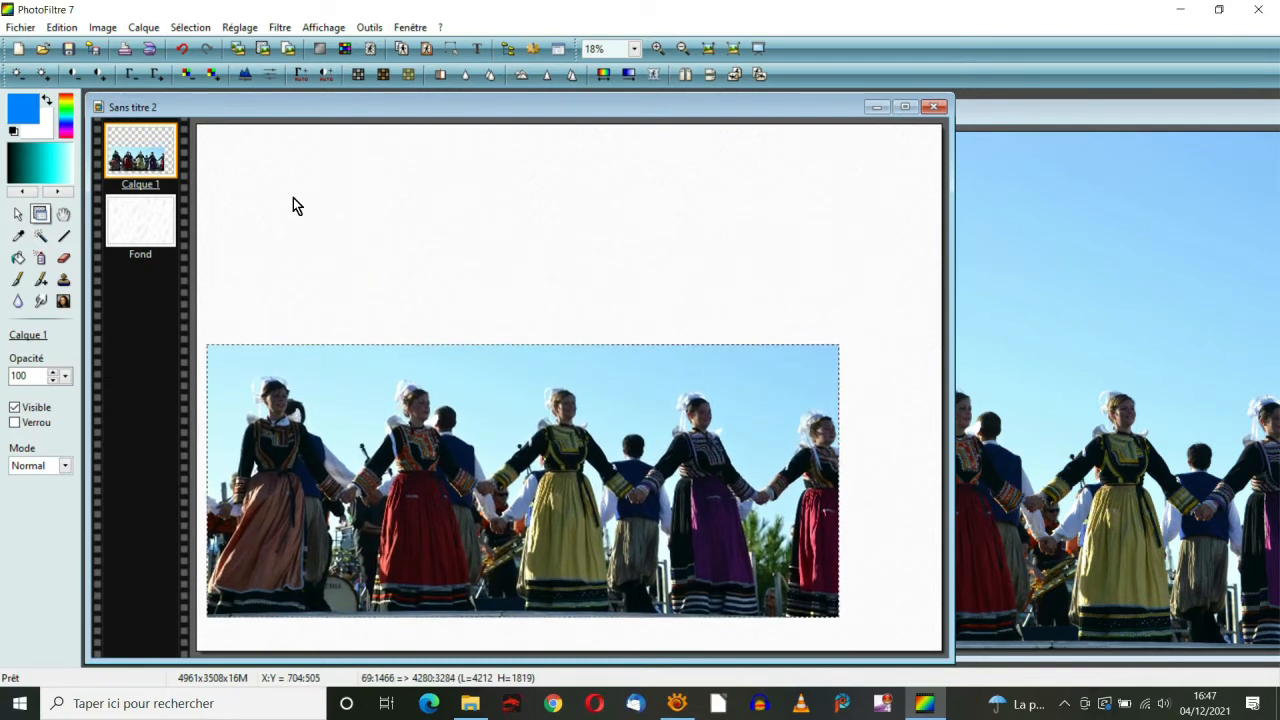
Insert bateau.jpg into the textured image as a new layer
left_click(143, 28)
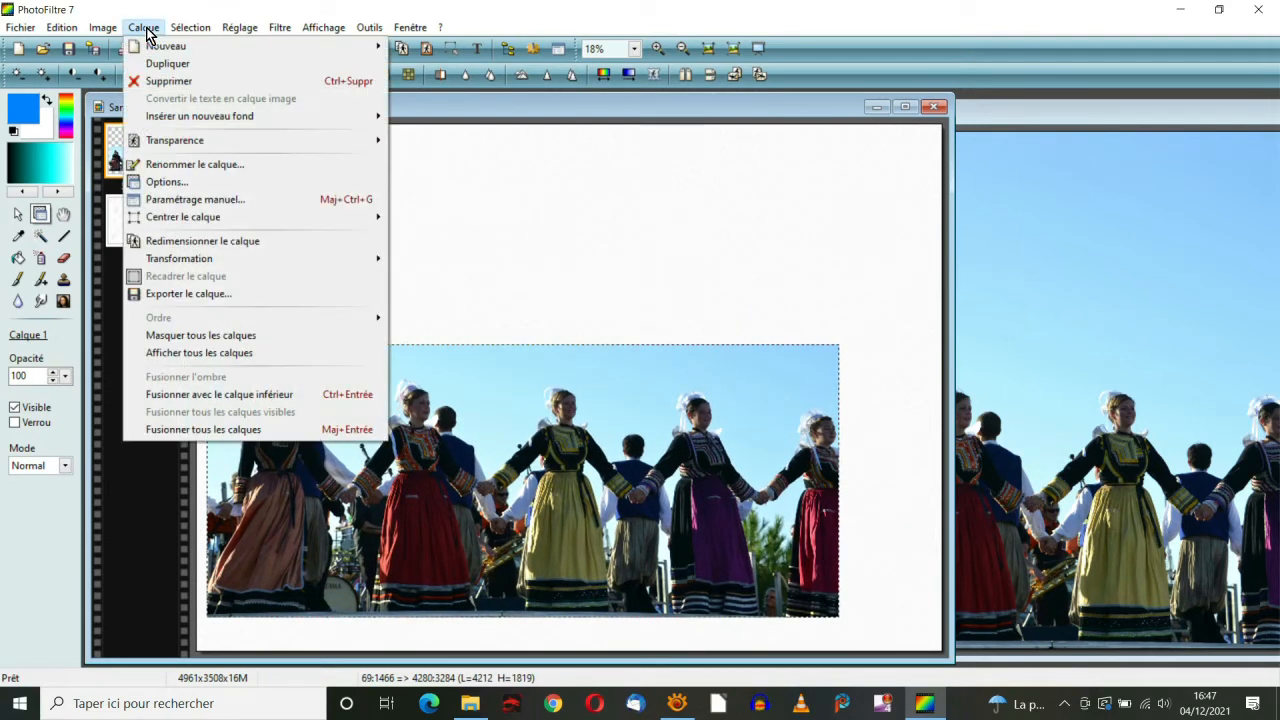
mouse_move(167, 52)
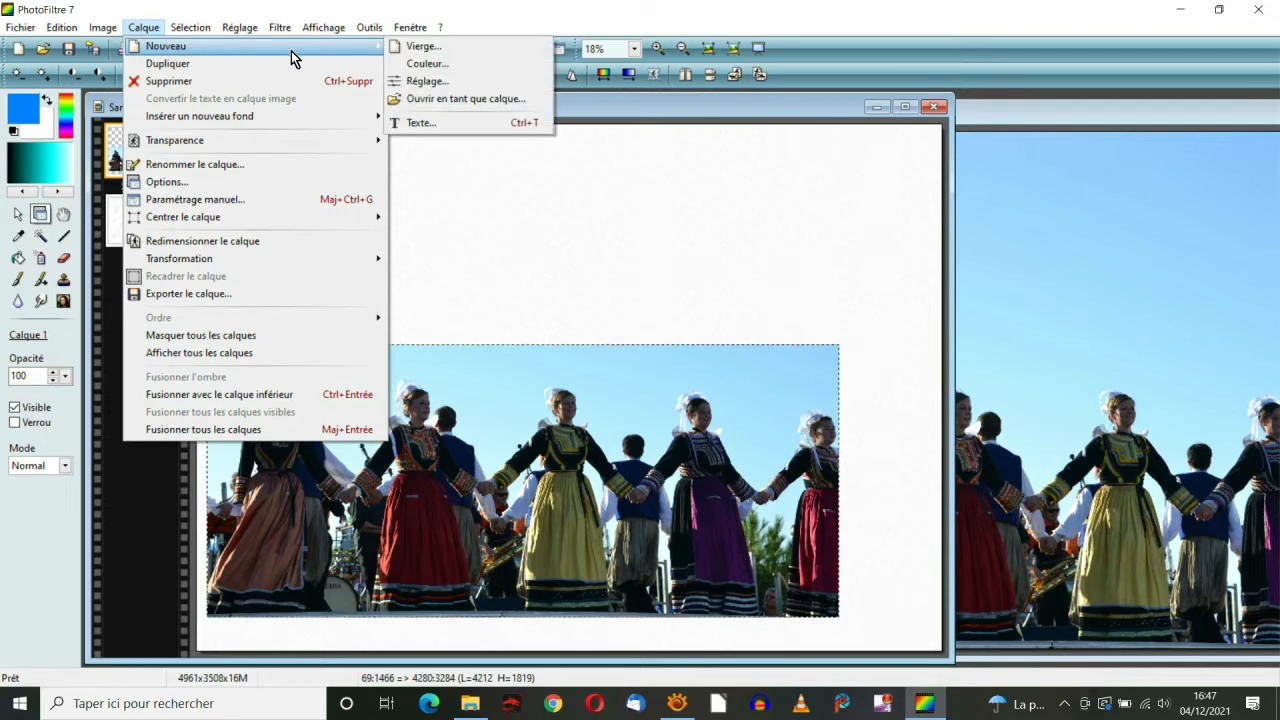
left_click(441, 98)
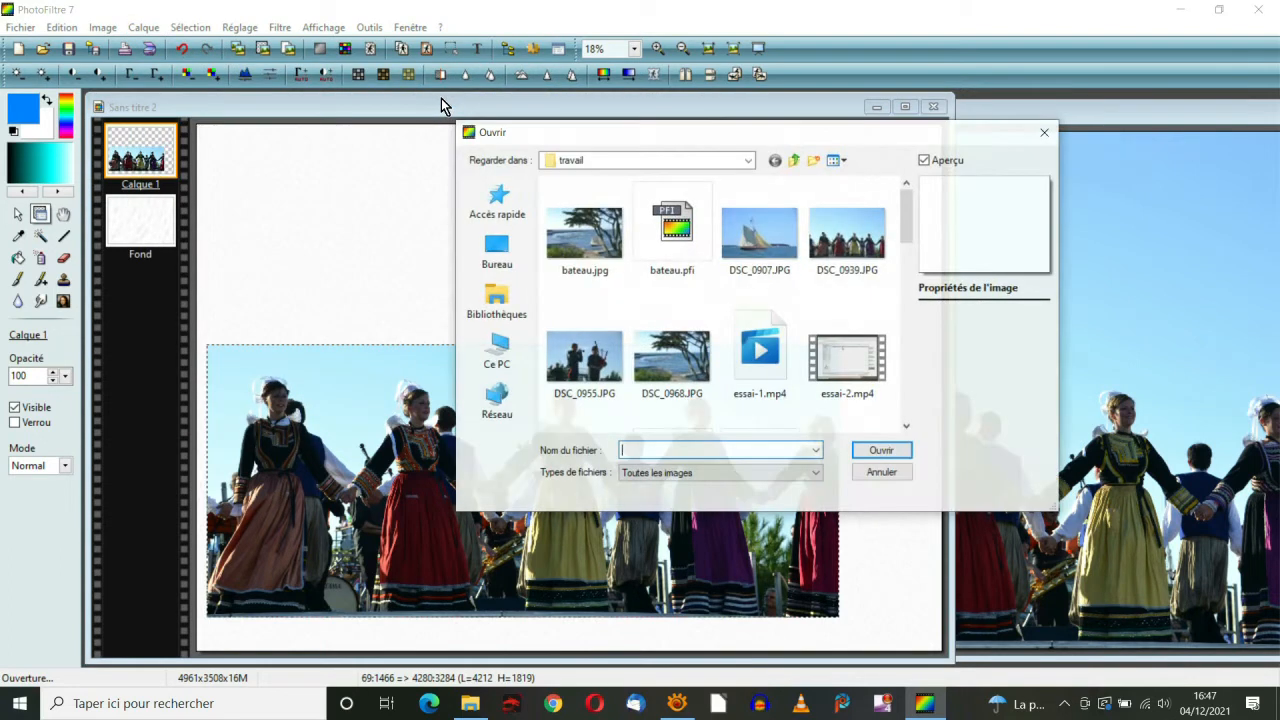
left_click(582, 247)
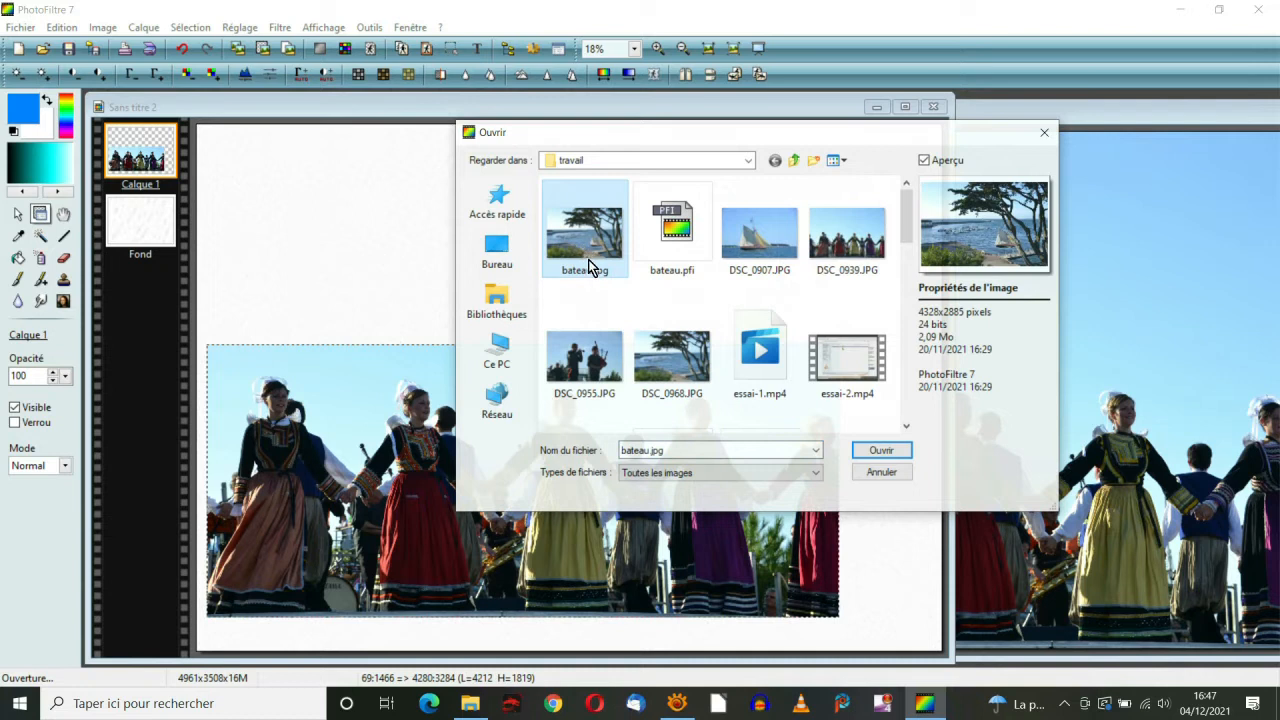
left_click(882, 450)
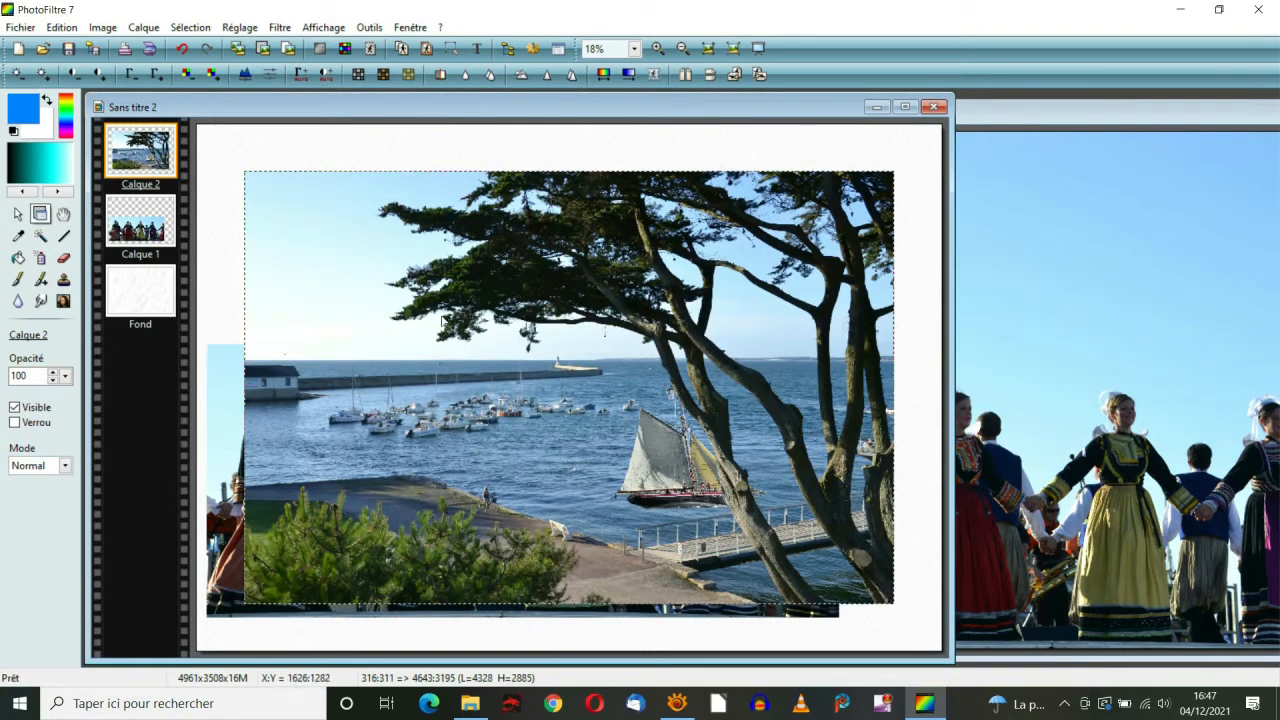
Shrink the harbour photo layer to about 2597 x 1731 px and place it in the canvas's upper-right corner
right_click(418, 289)
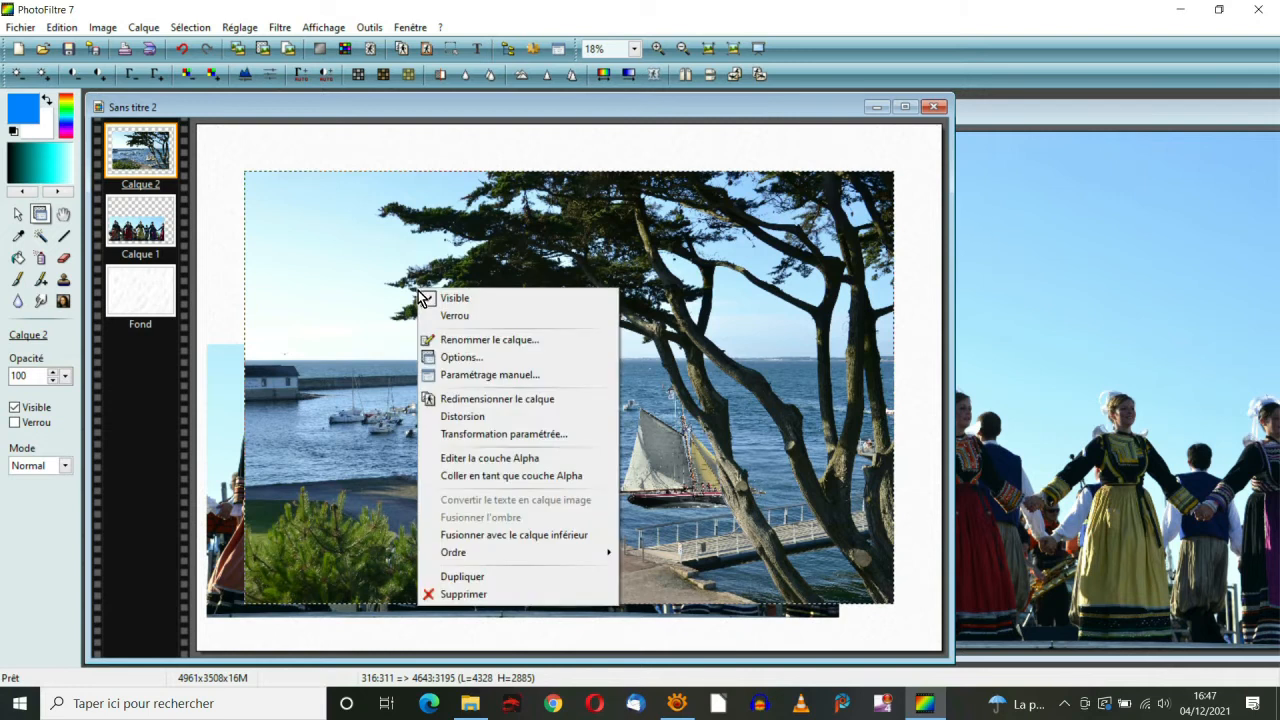
left_click(472, 398)
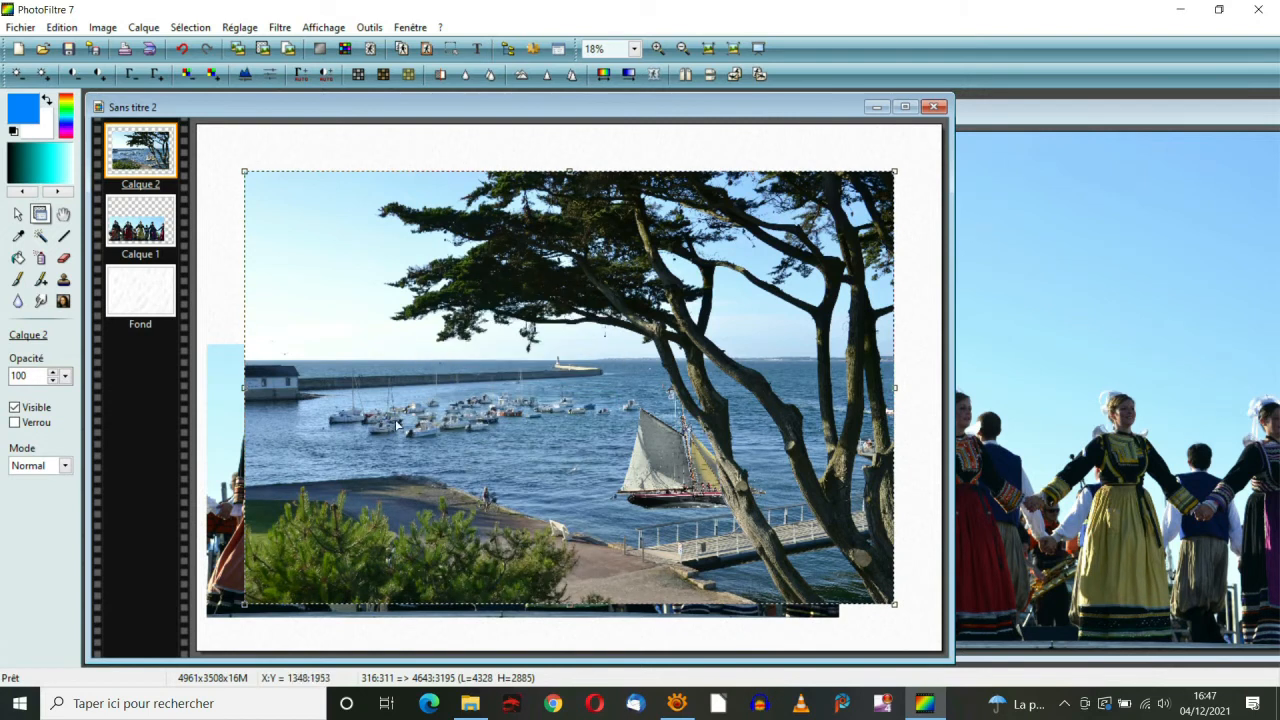
left_click_drag(244, 593, 452, 428)
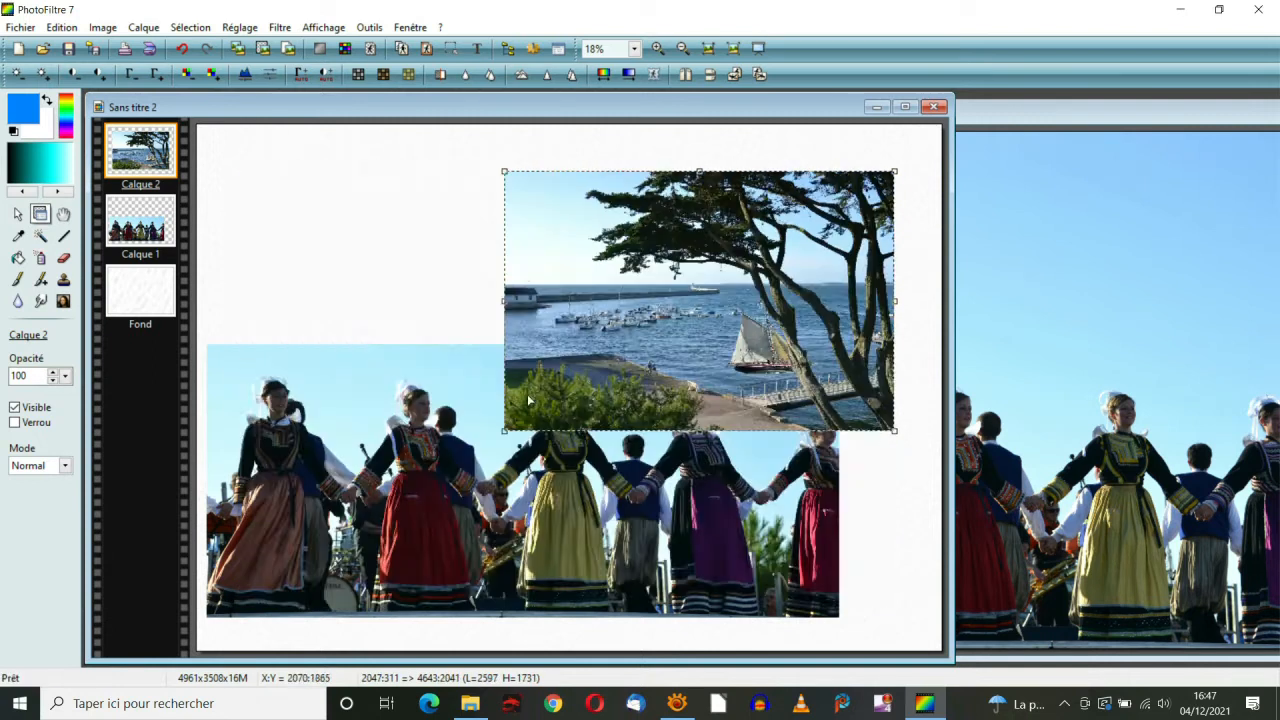
left_click_drag(686, 326, 708, 296)
right_click(578, 316)
left_click(611, 327)
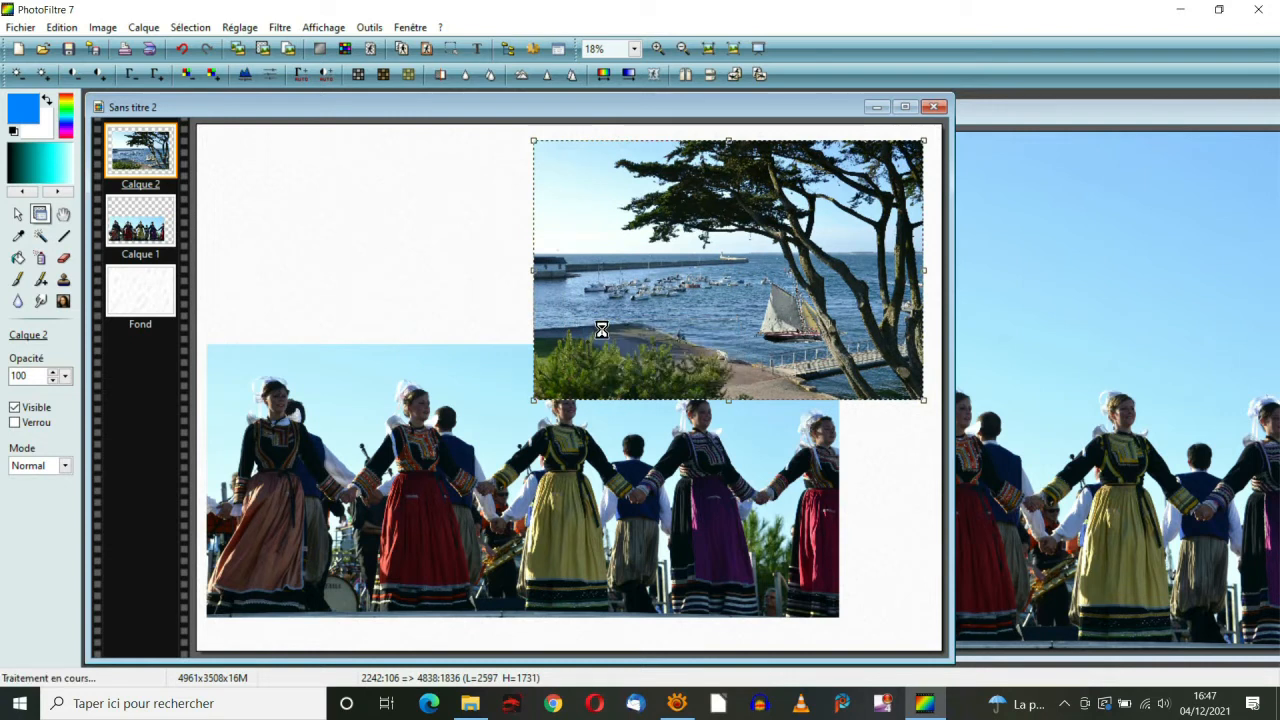
Resize the dancers layer proportionally to about 3966 x 1713 px and place it against the canvas's left edge near the bottom
left_click(429, 392)
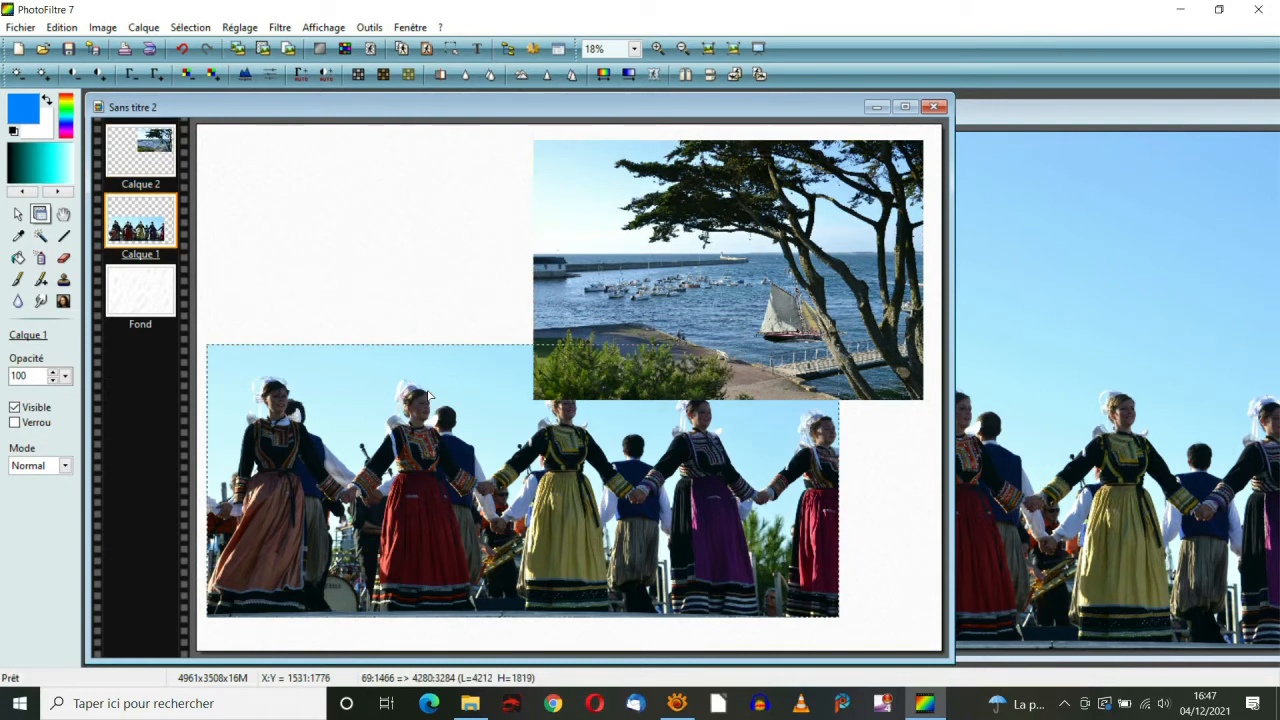
right_click(428, 394)
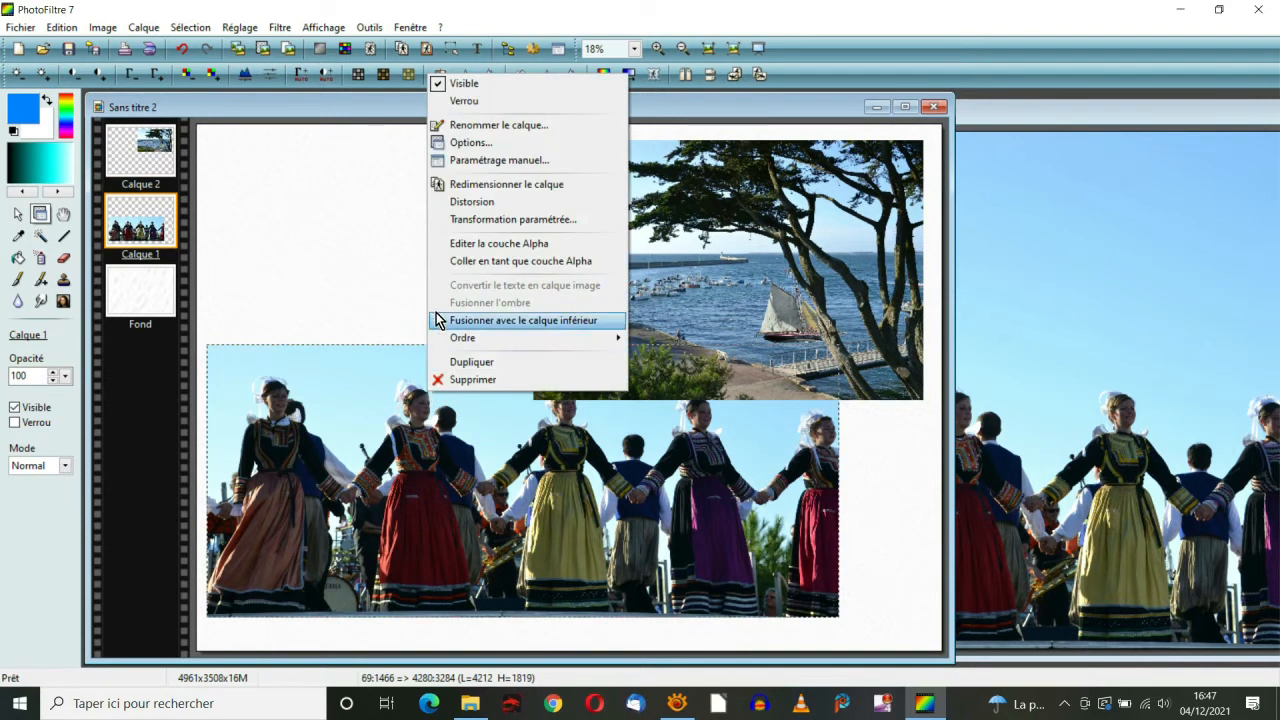
left_click(505, 188)
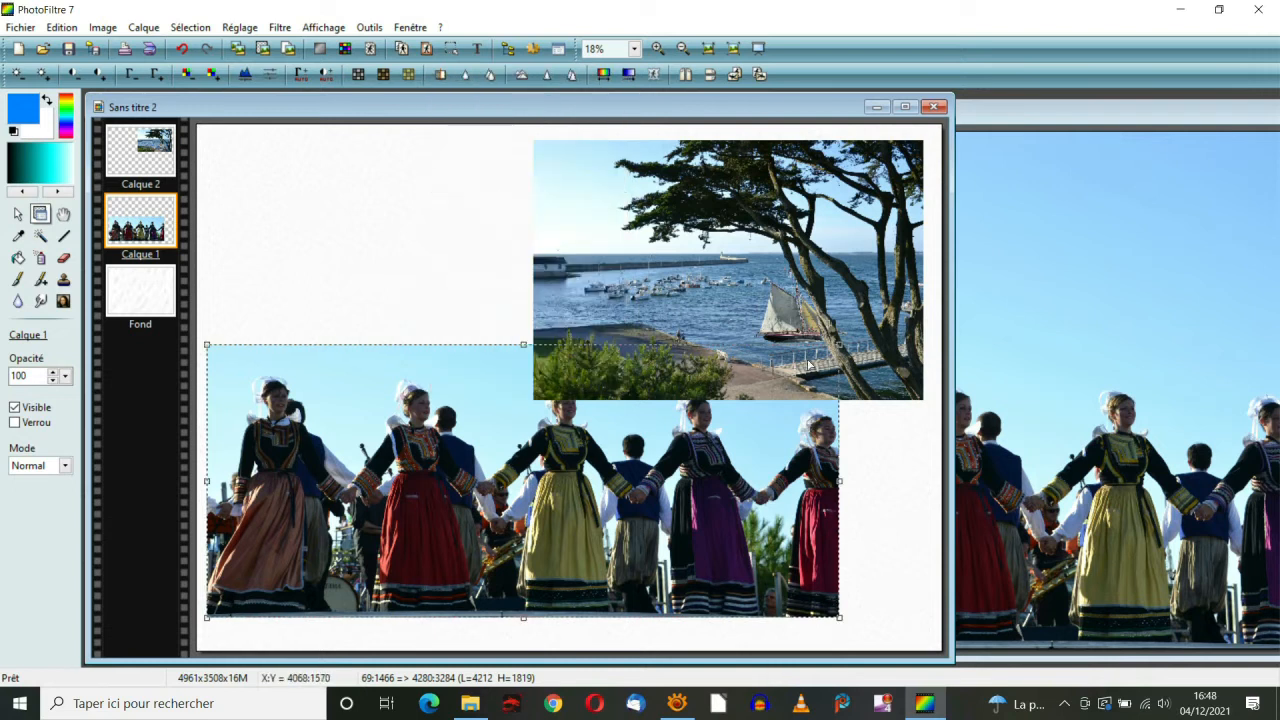
left_click_drag(843, 351, 789, 376)
left_click_drag(540, 471, 525, 488)
left_click_drag(764, 400, 785, 371)
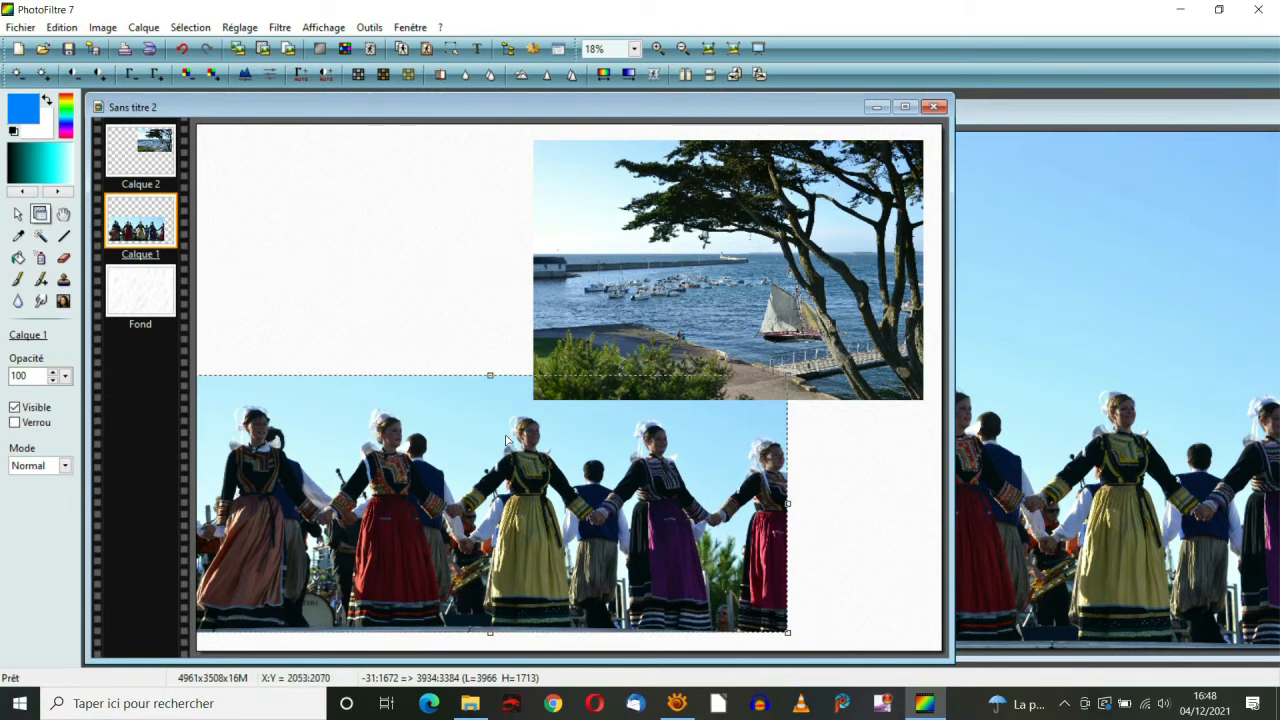
right_click(474, 416)
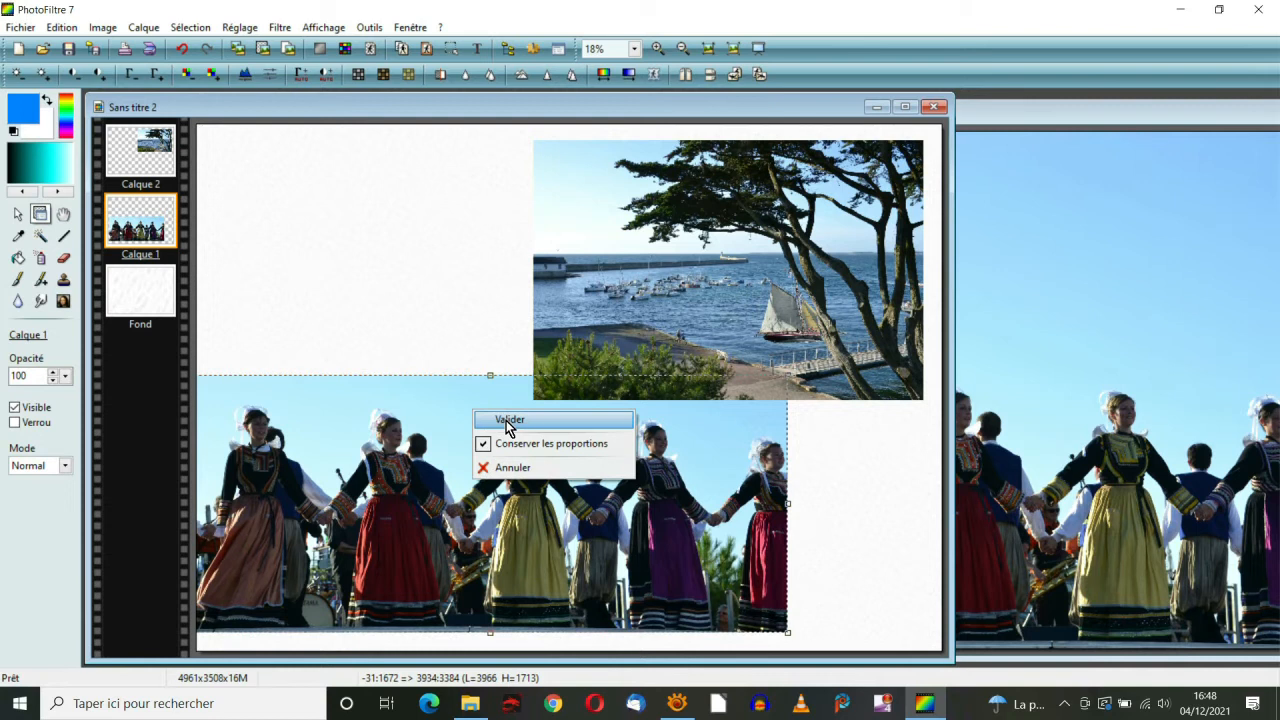
left_click(506, 419)
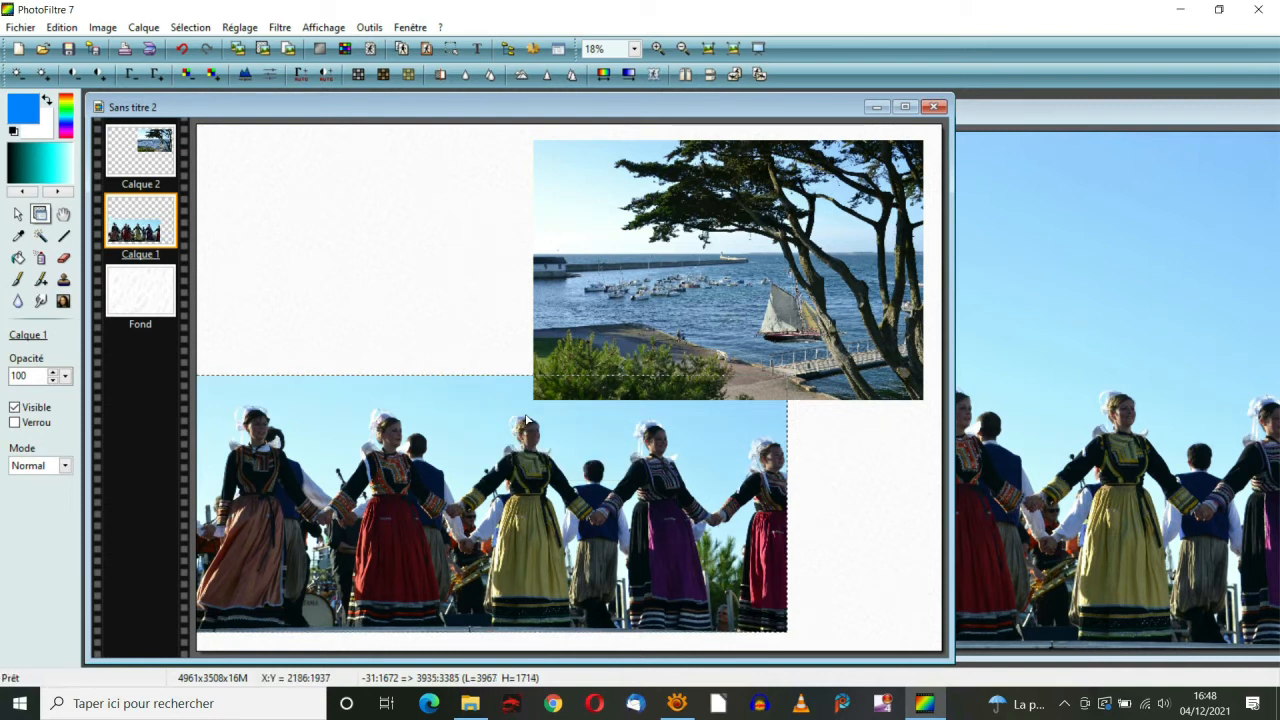
Insert musiciens.png into the collage as a new layer
left_click(149, 29)
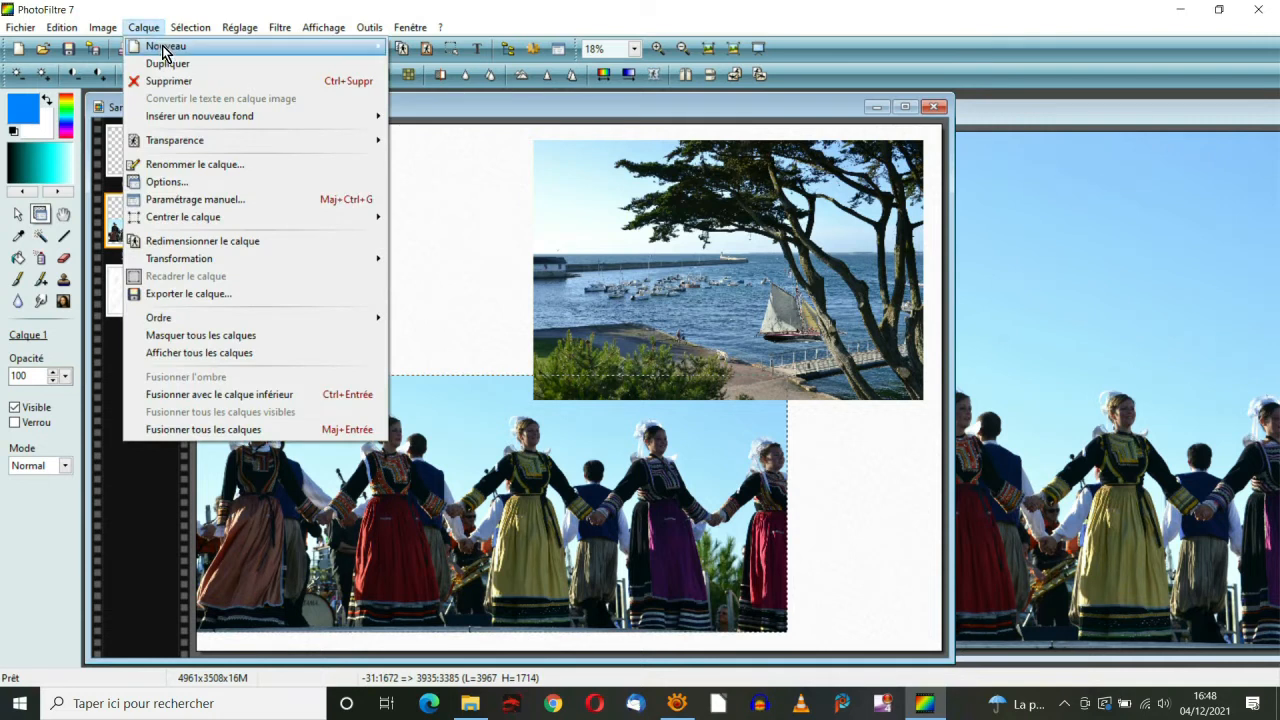
mouse_move(162, 45)
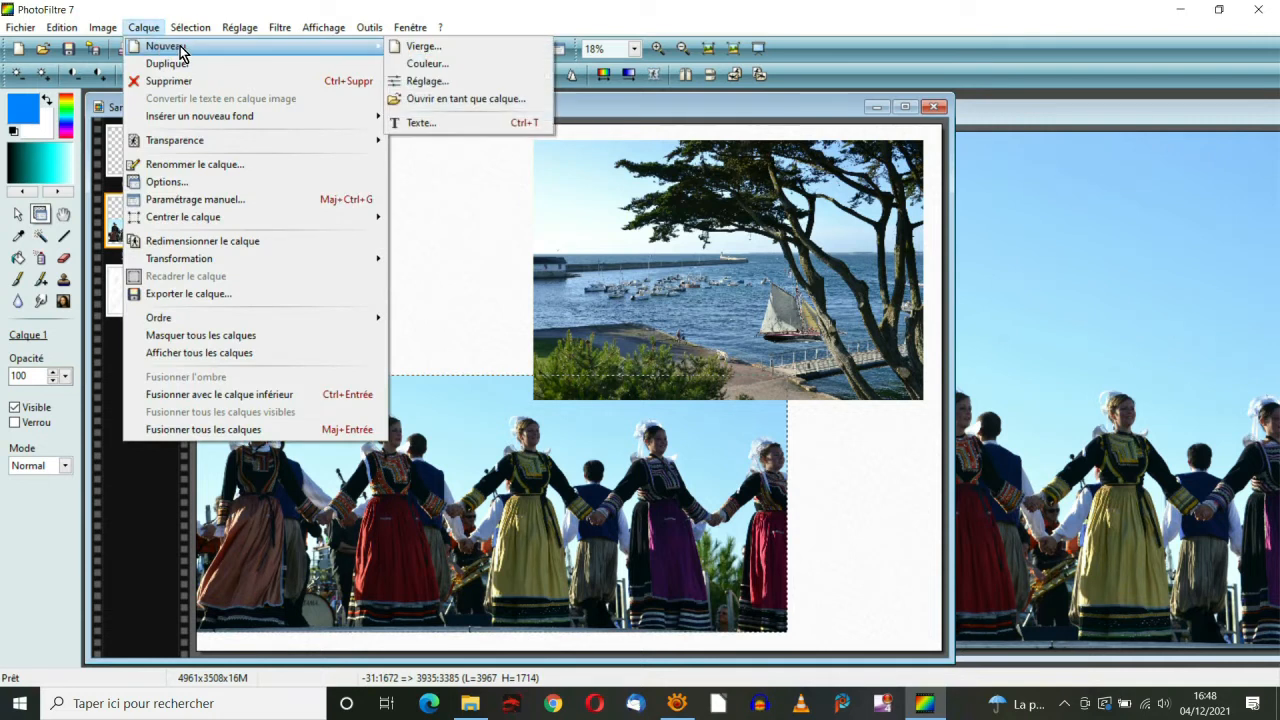
left_click(447, 101)
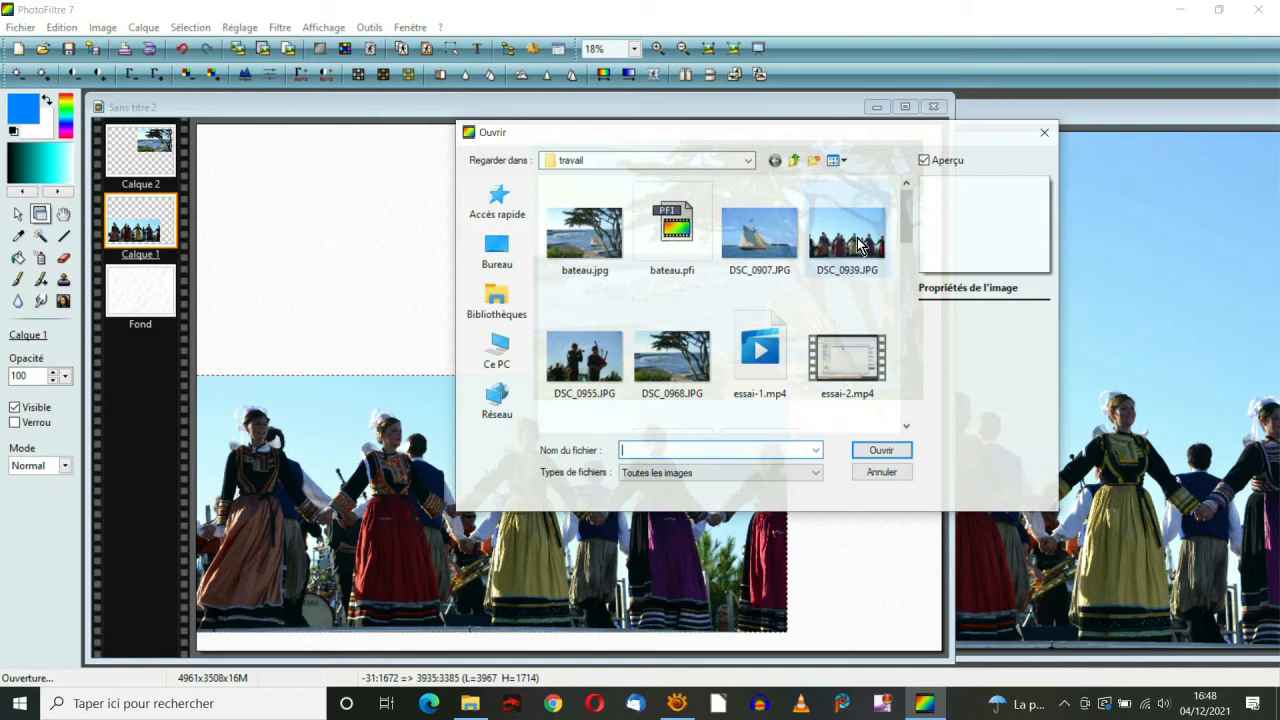
left_click_drag(911, 221, 896, 272)
left_click(847, 287)
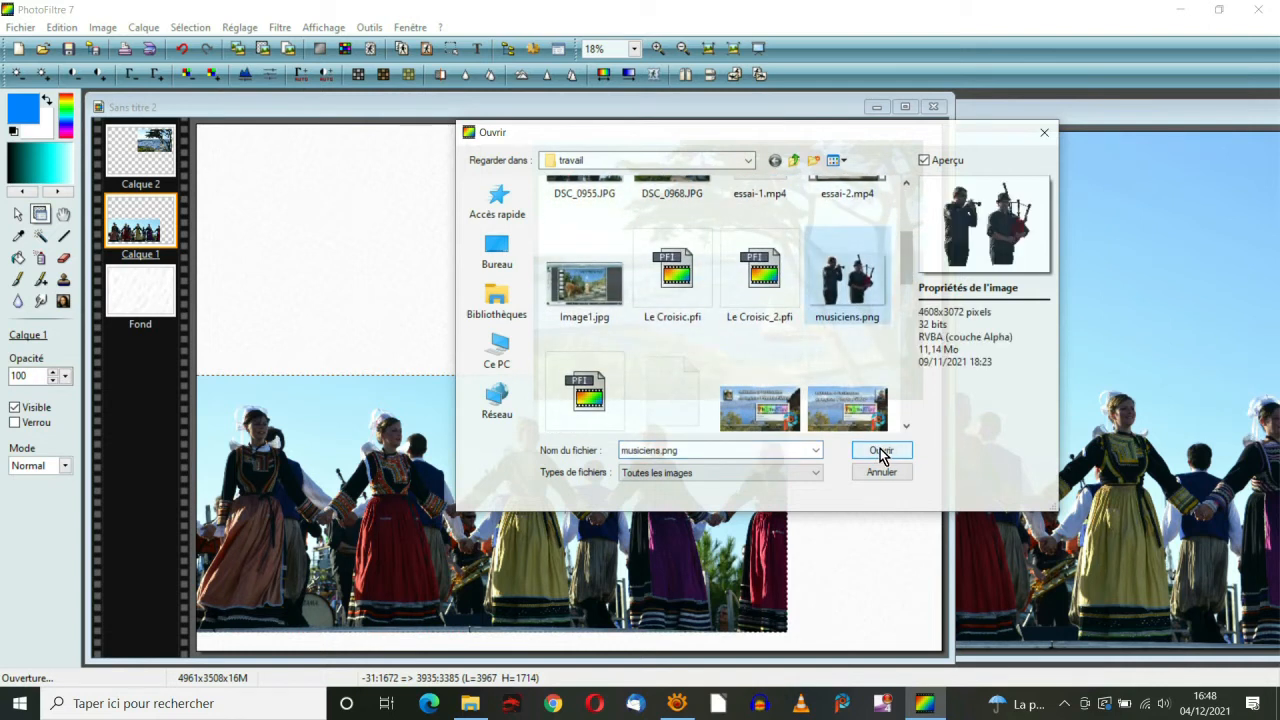
left_click(880, 453)
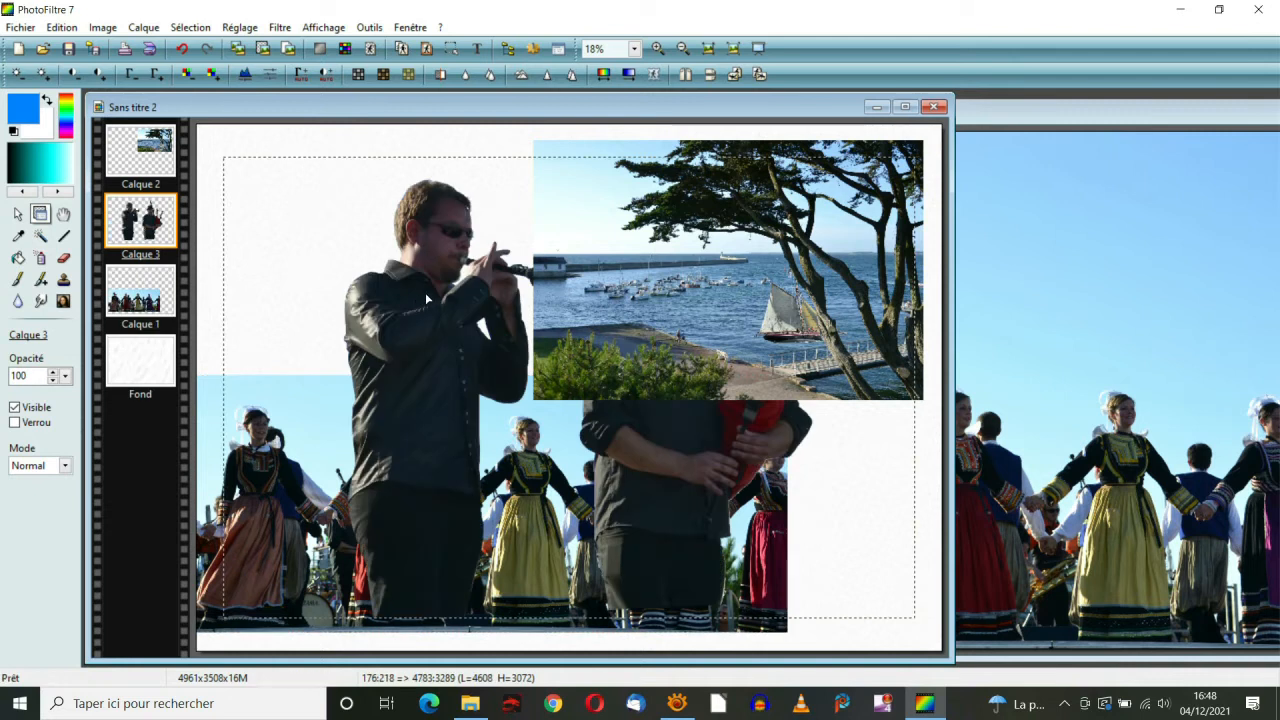
Shrink the musicians layer to about 2677 x 1785 px and place it in the canvas's upper-left area
right_click(432, 363)
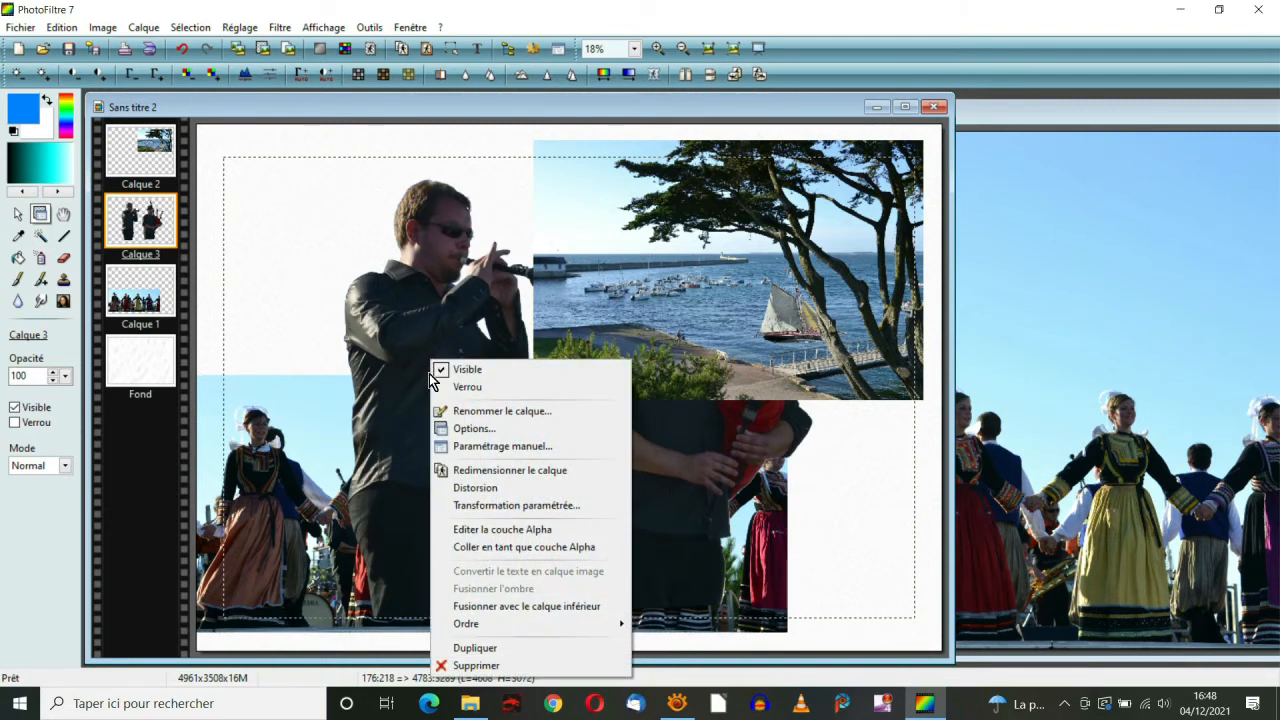
left_click(495, 470)
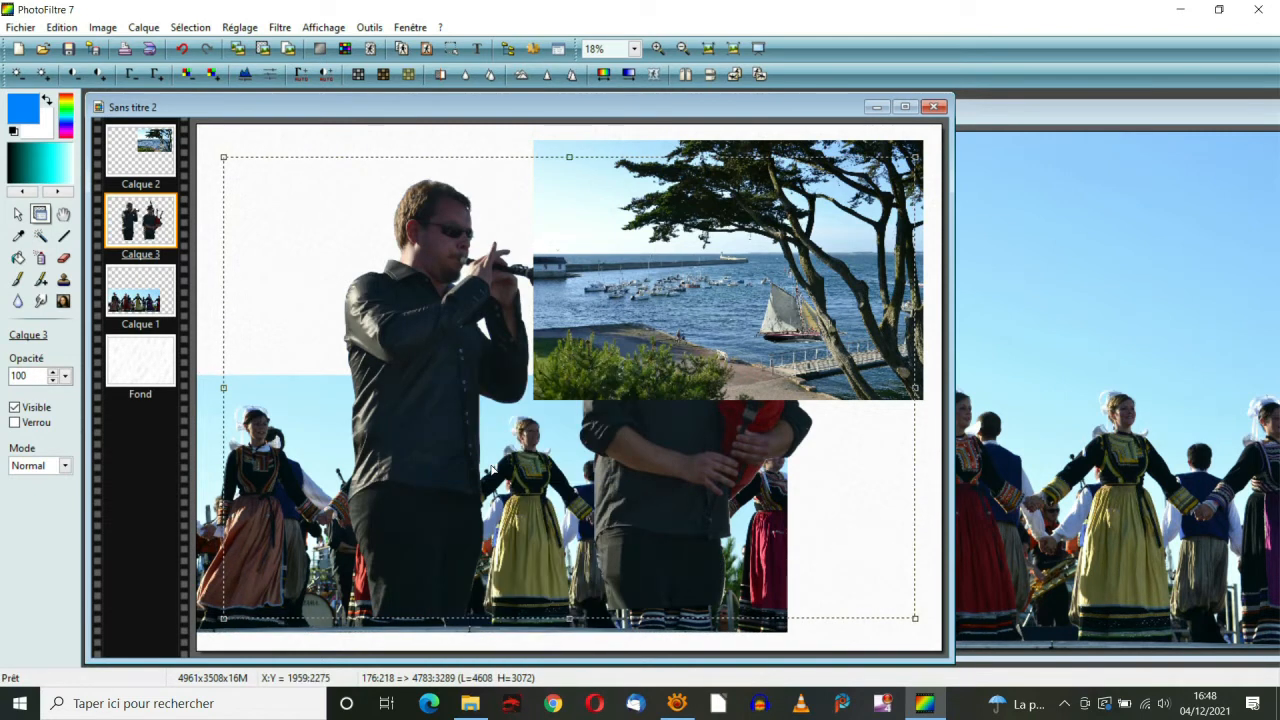
left_click_drag(920, 626, 625, 425)
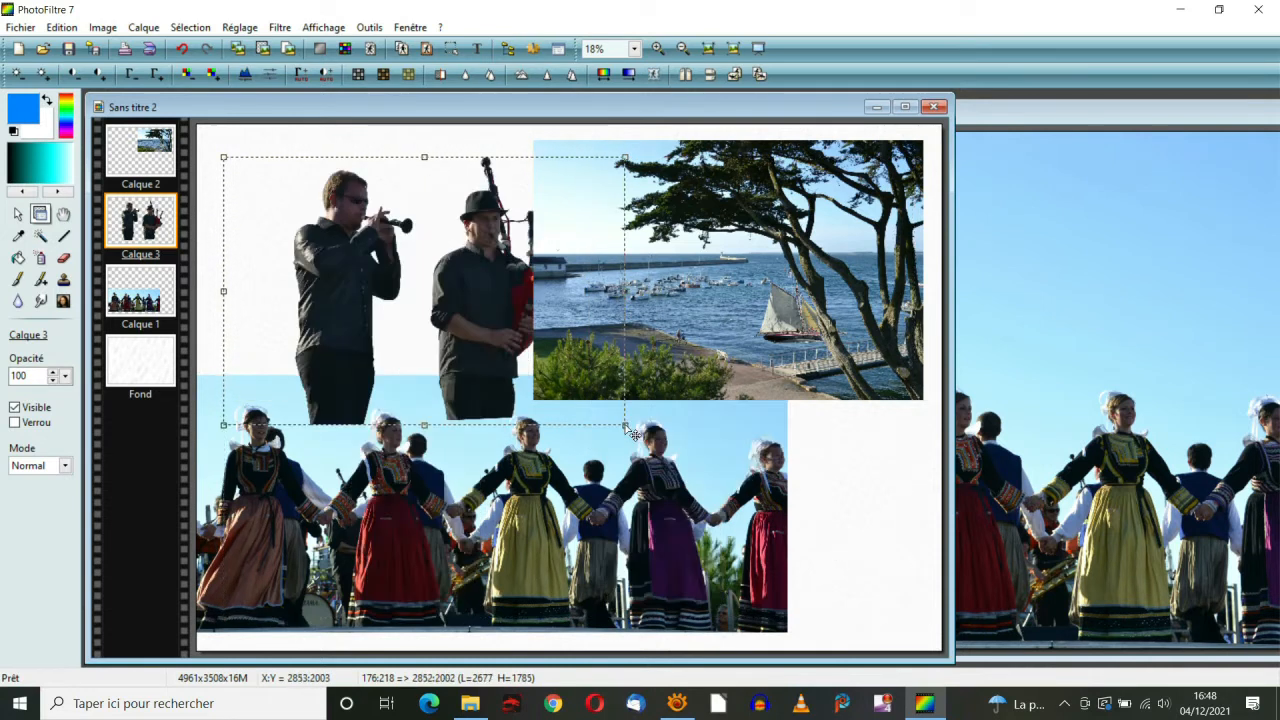
left_click_drag(479, 336, 478, 307)
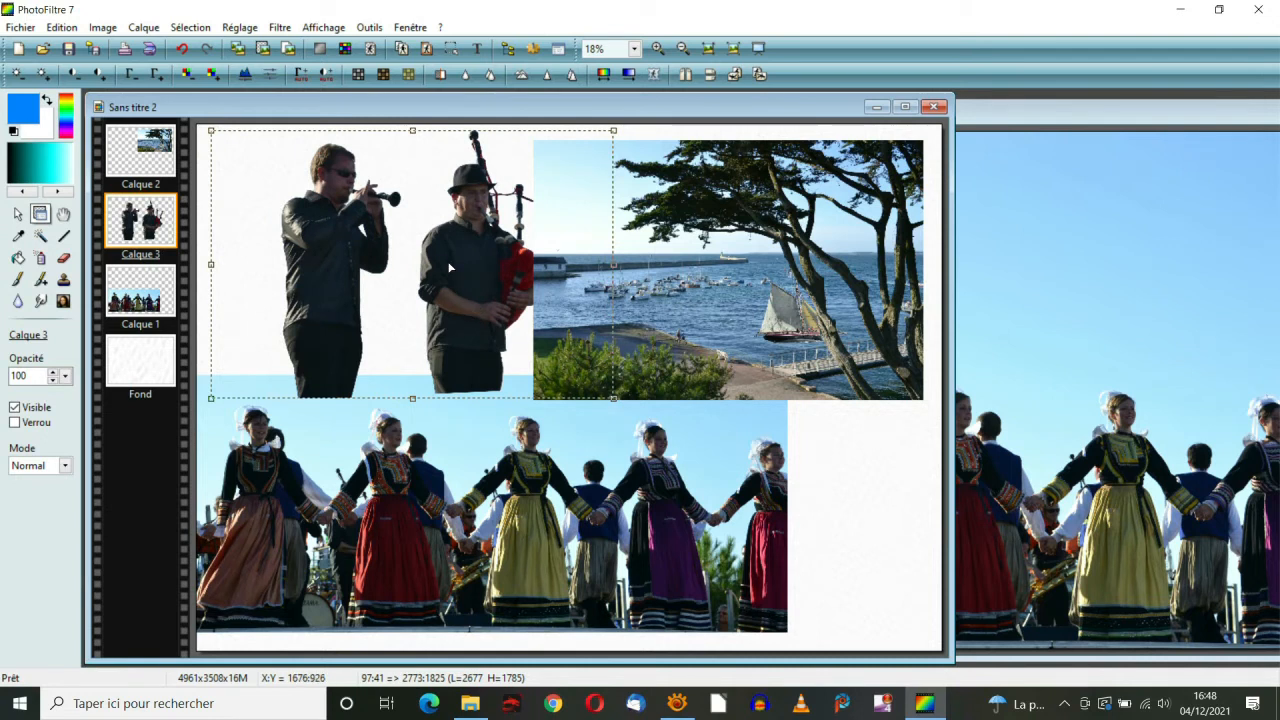
right_click(449, 265)
left_click(463, 272)
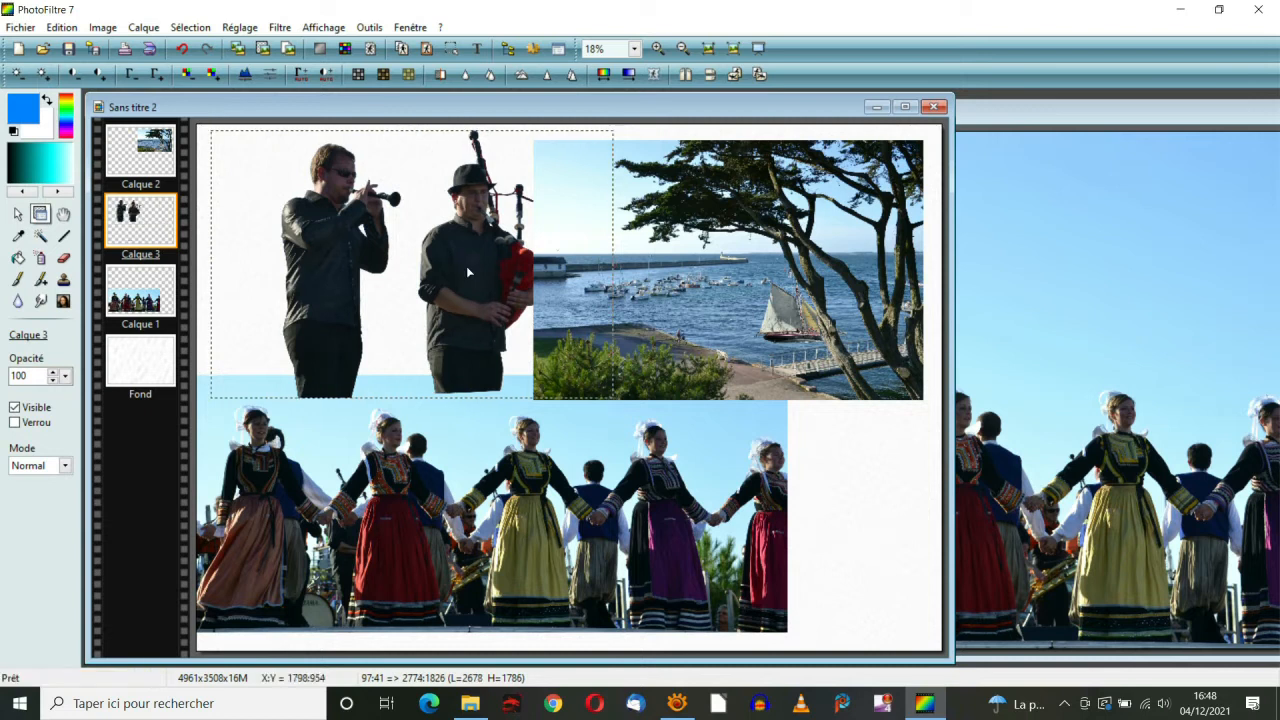
Bring the musicians layer to the top of the layer stack and delete the strip of their legs overlapping the dancers photo
left_click_drag(146, 231, 157, 142)
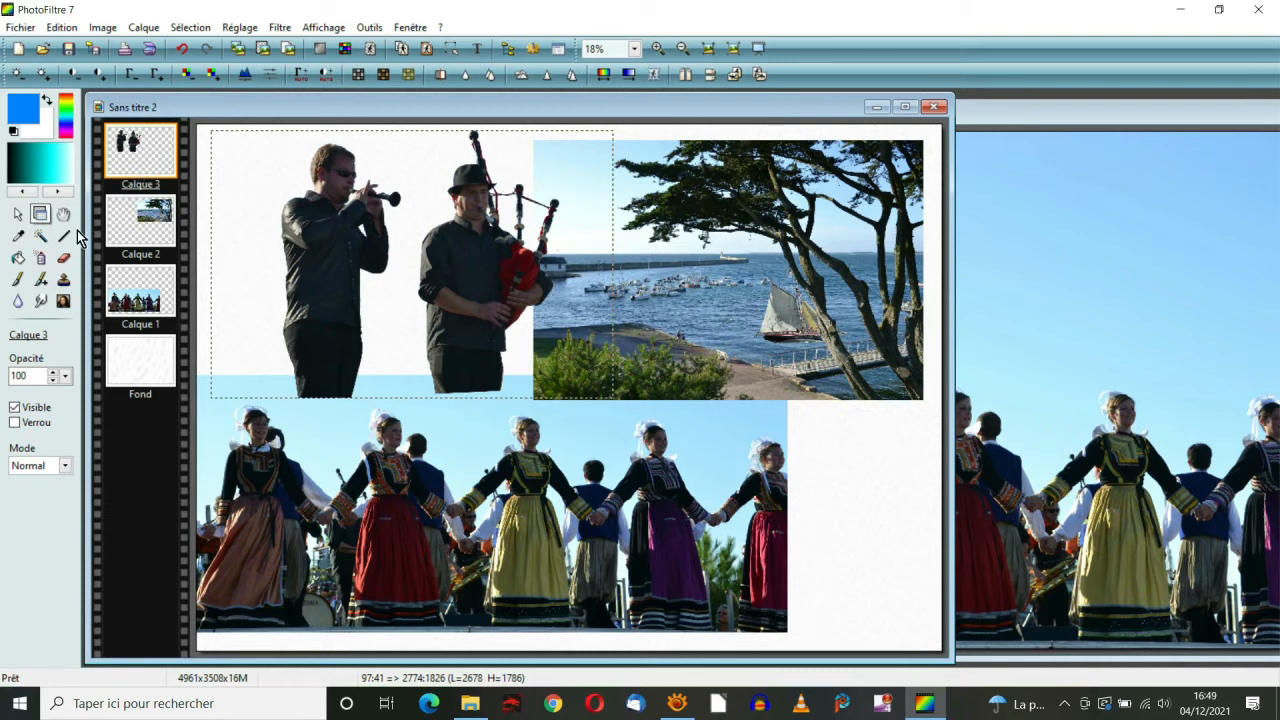
left_click(18, 216)
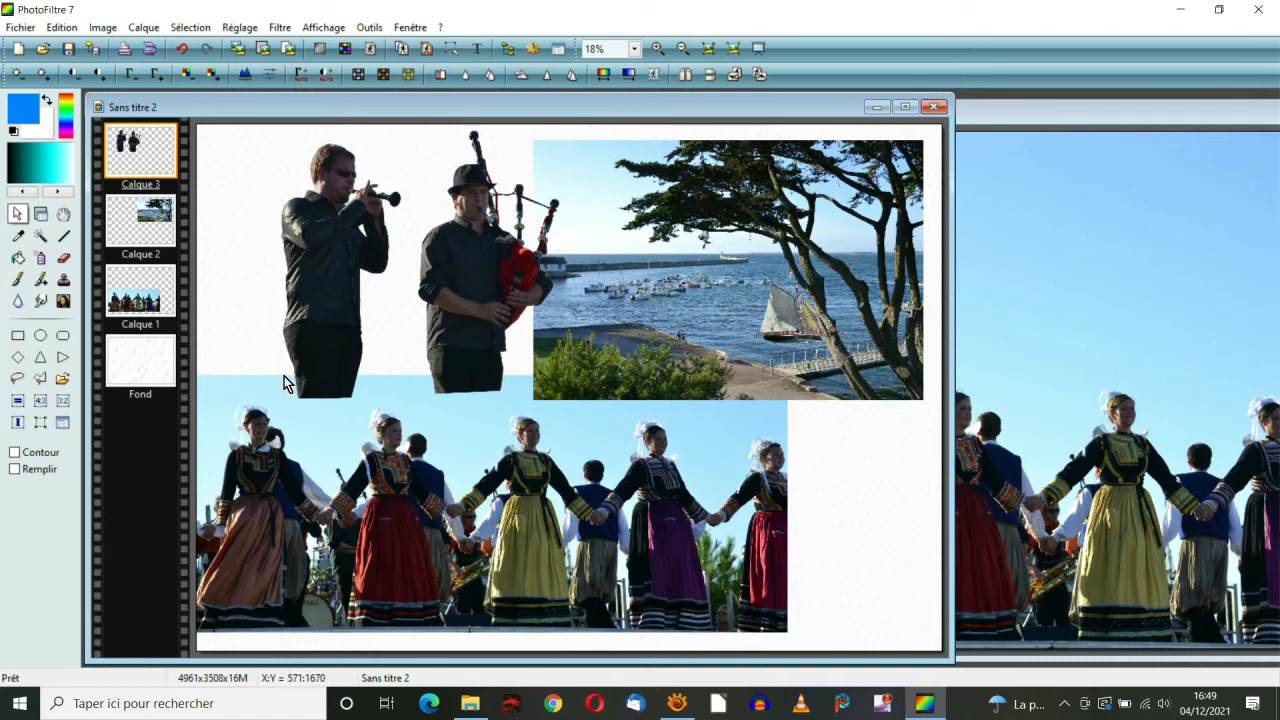
left_click_drag(284, 376, 511, 402)
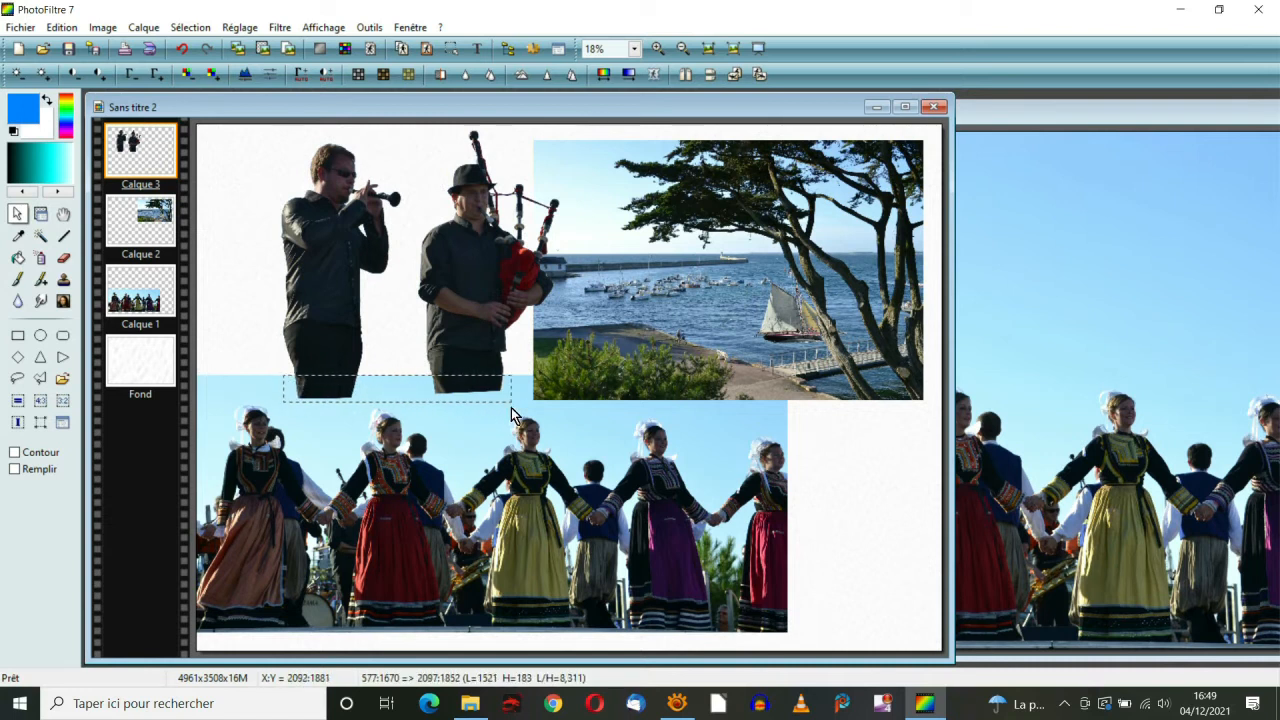
key("Delete")
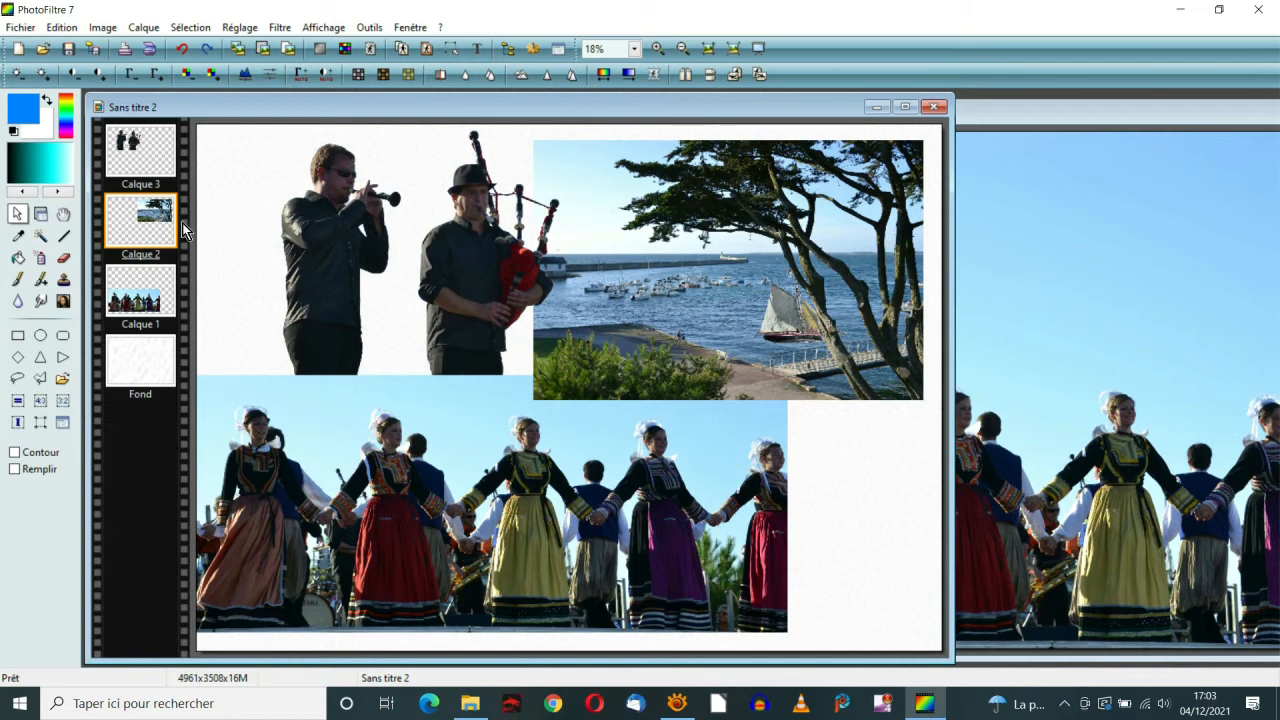
Add a simple white frame with a thickness of 50 and 100% opacity to the harbour photo layer
left_click(281, 29)
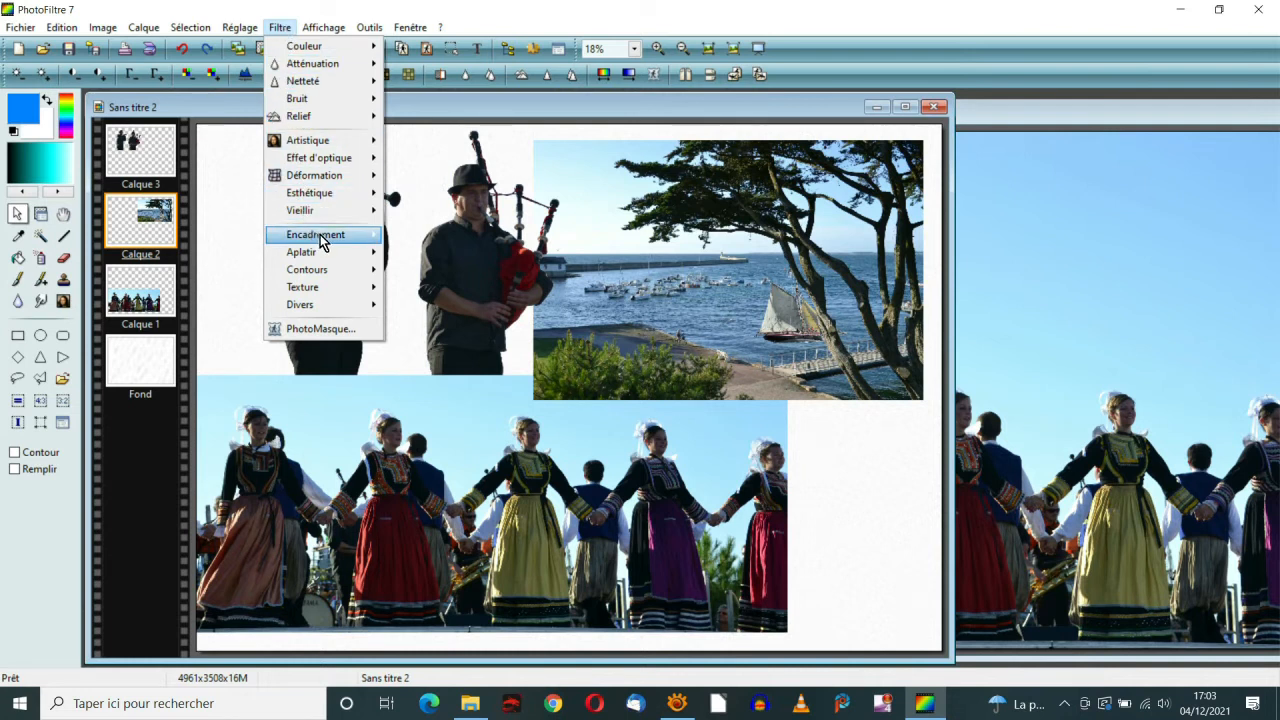
mouse_move(320, 236)
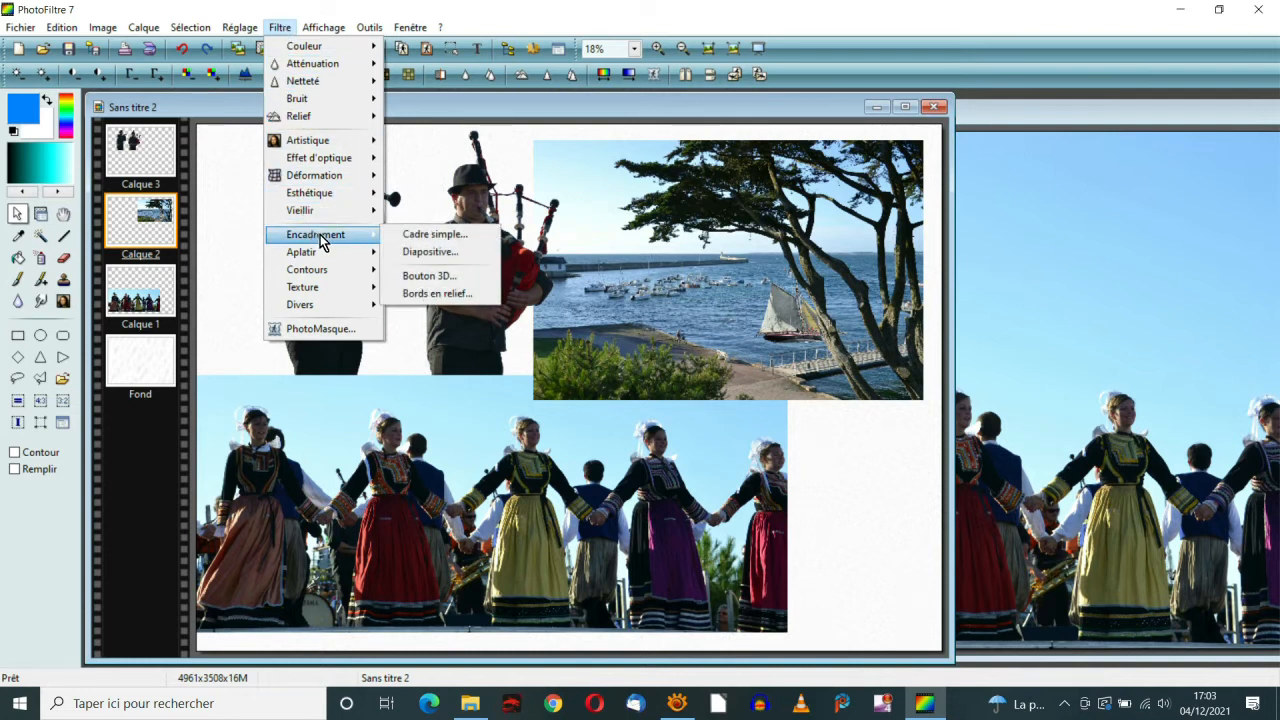
left_click(440, 240)
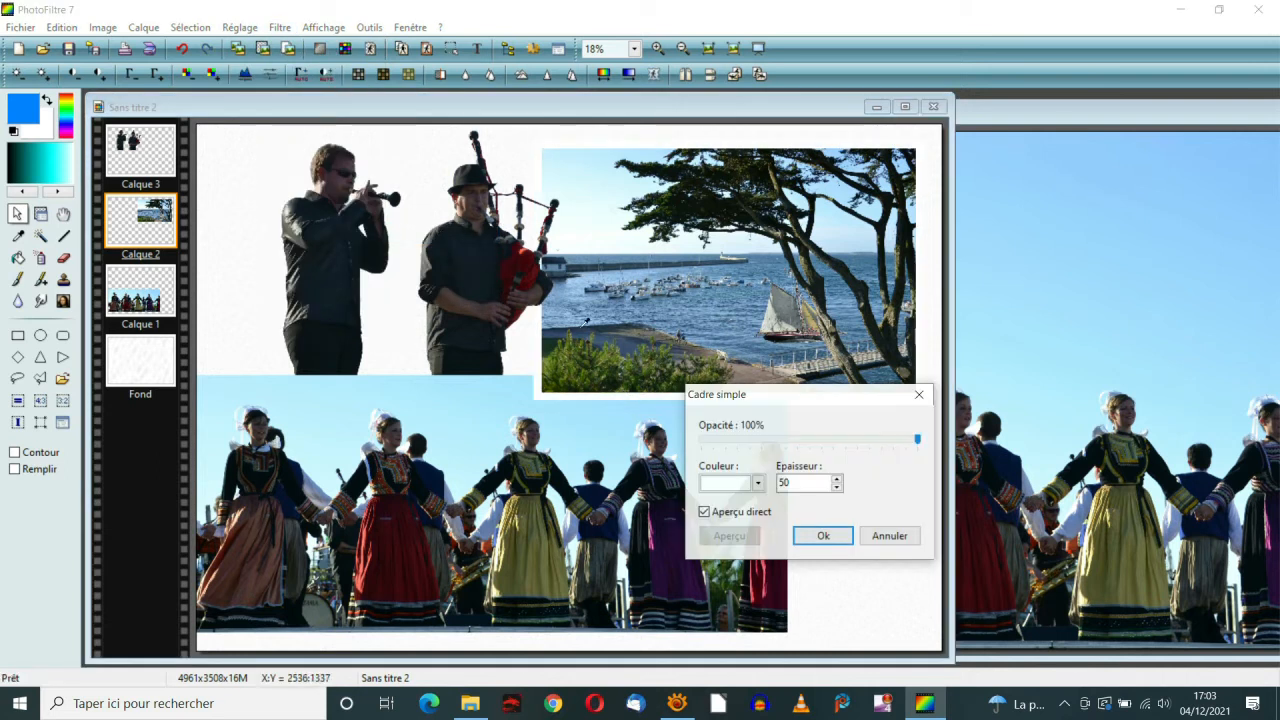
left_click(757, 483)
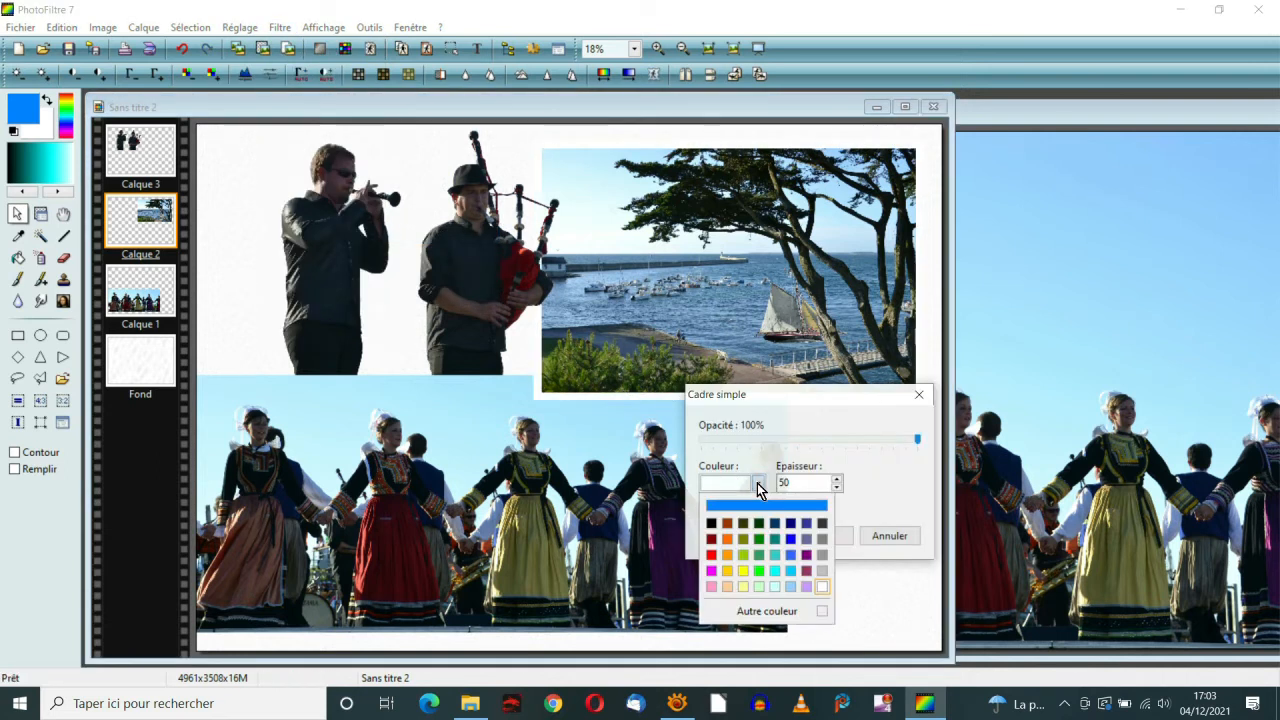
left_click(757, 483)
left_click(791, 482)
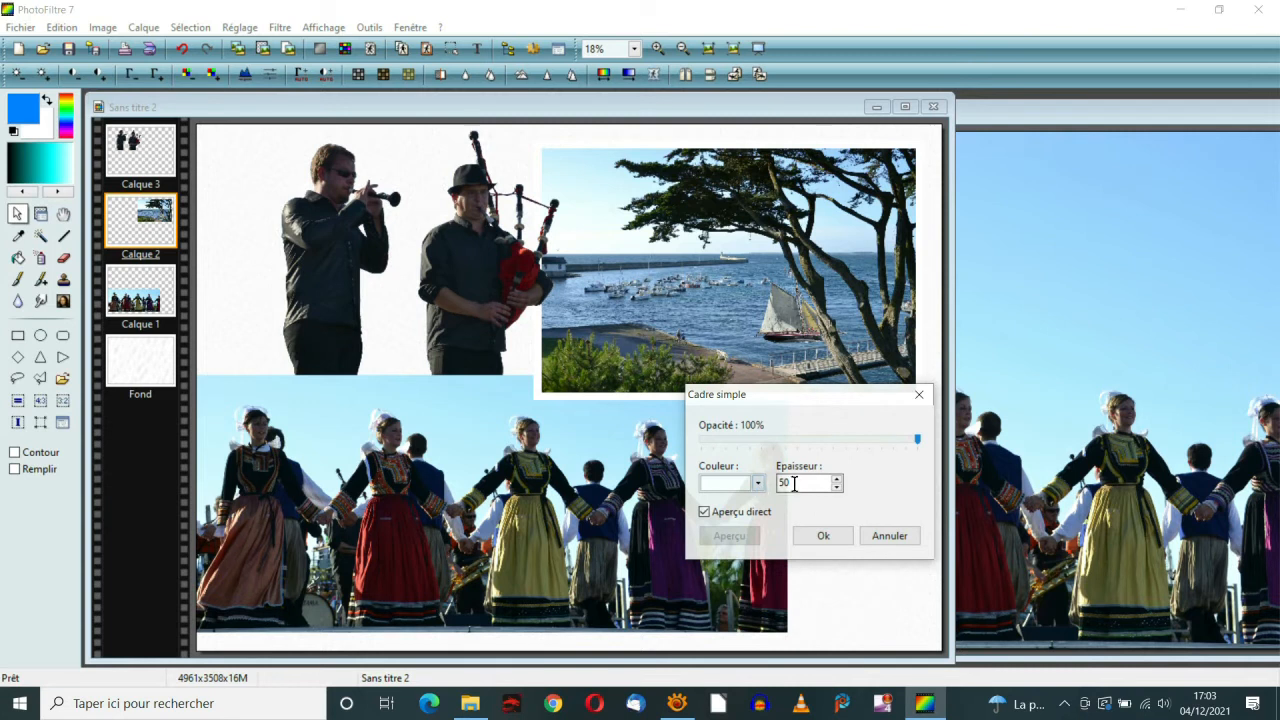
left_click(823, 536)
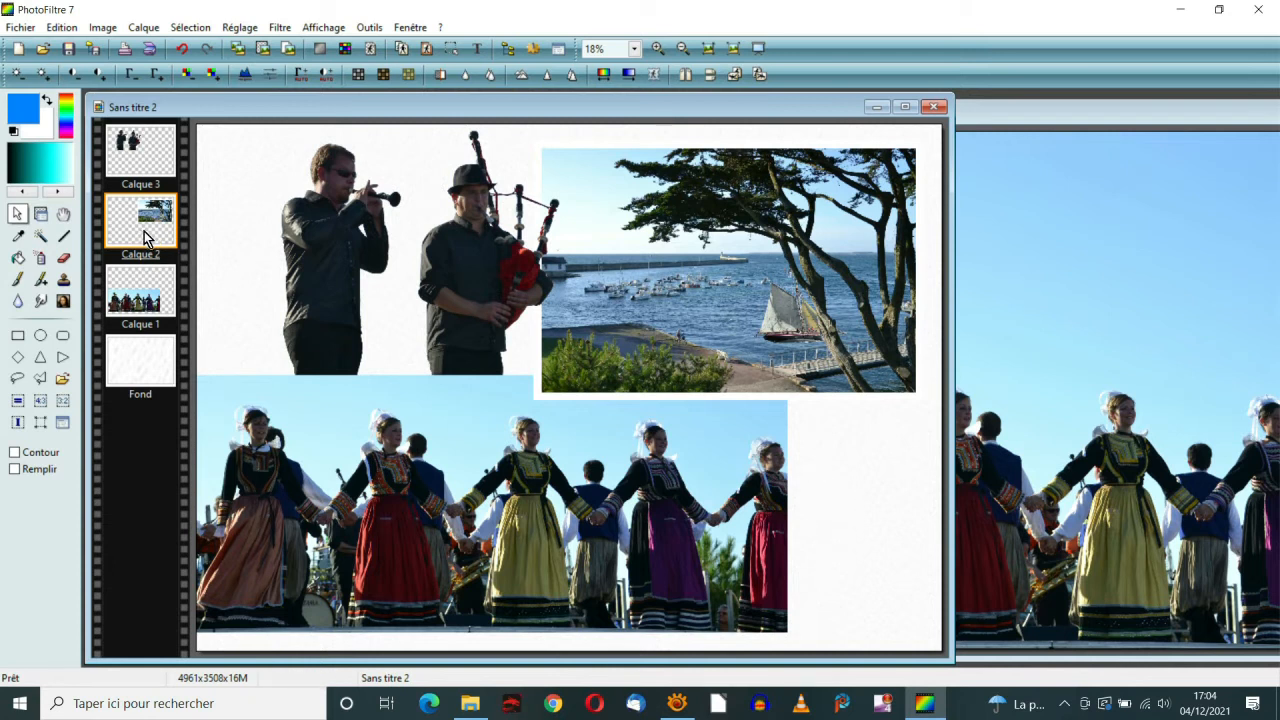
Select the harbour layer's outline and apply a black progressive-contour drop shadow with 80 opacity, Delta X 30 and Delta Y 30
left_click(194, 29)
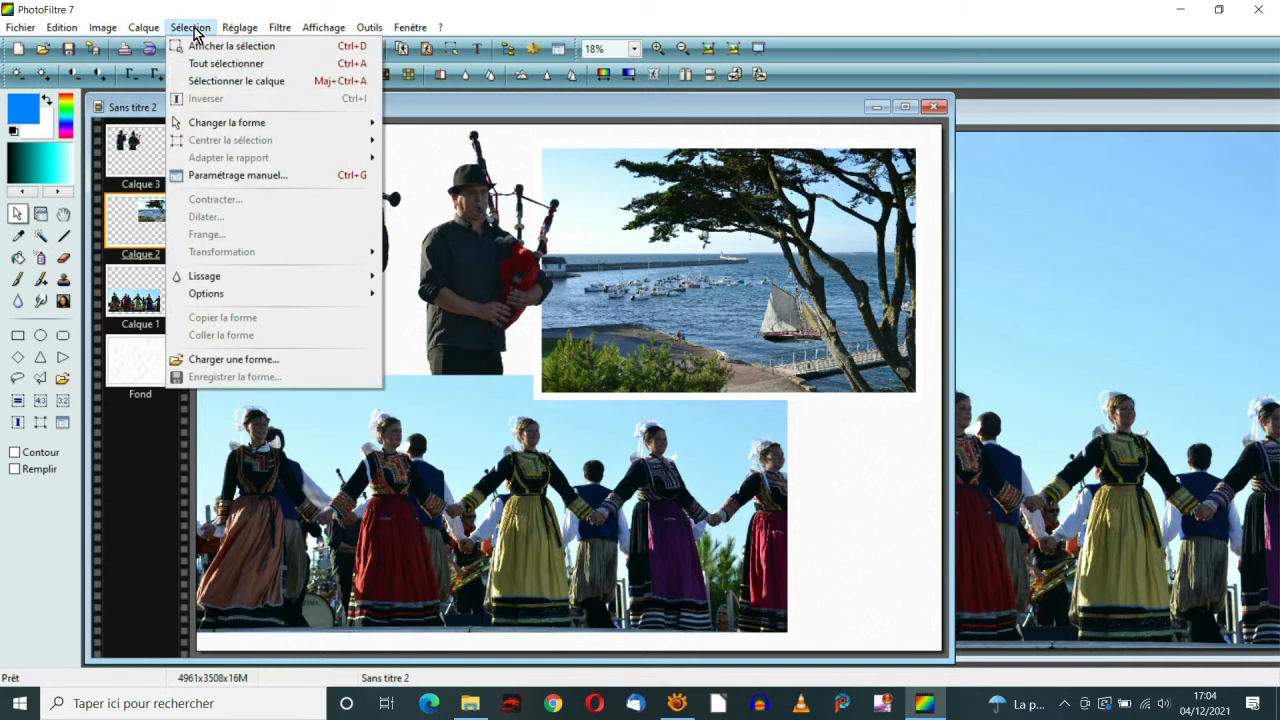
left_click(208, 84)
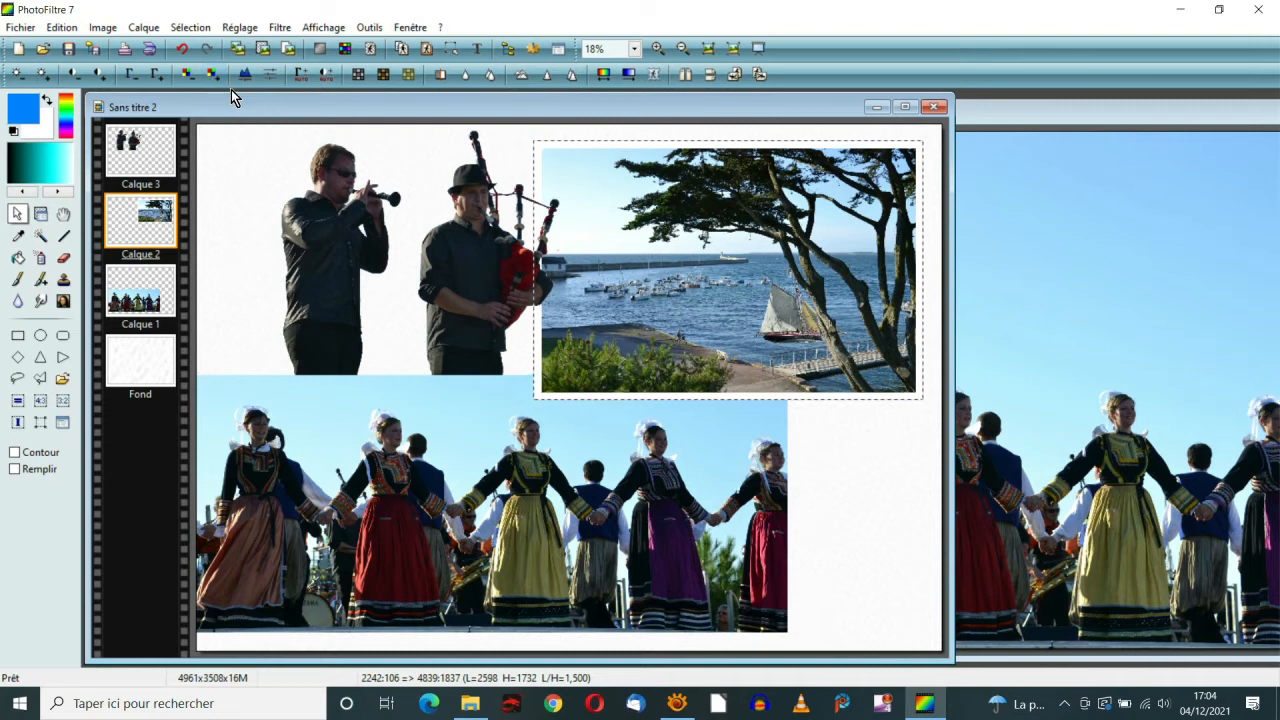
left_click(279, 30)
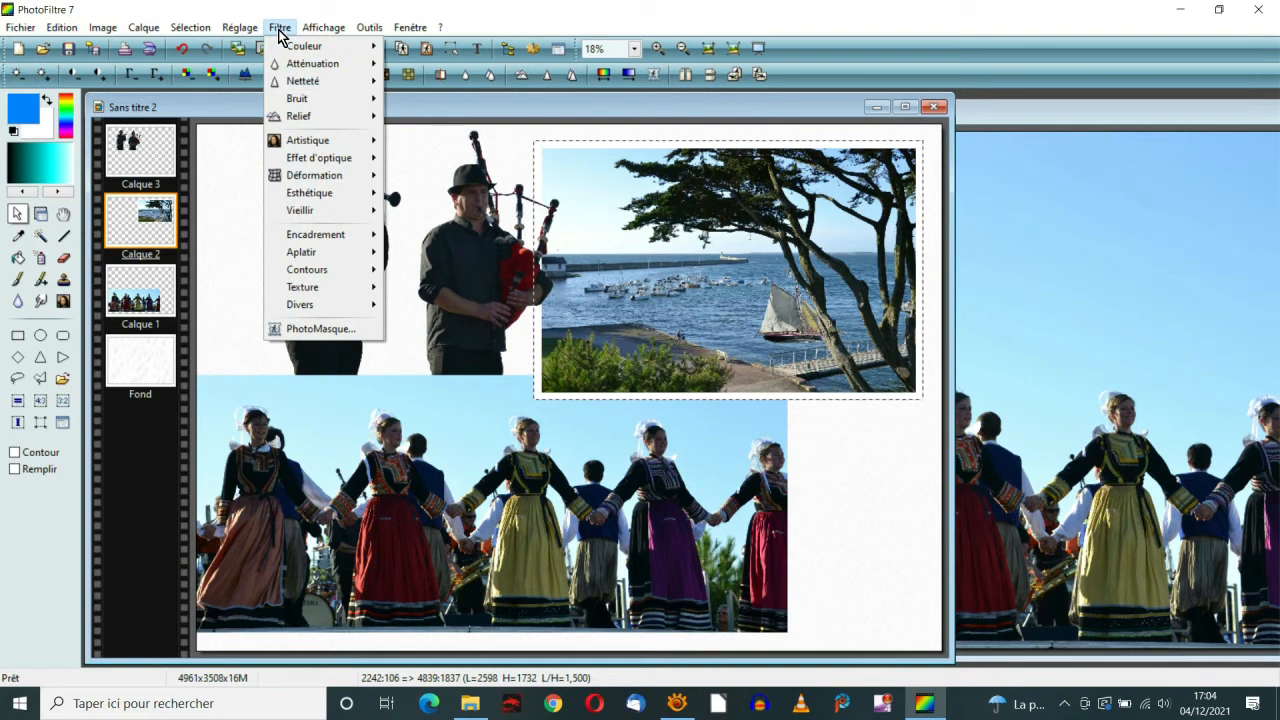
mouse_move(318, 192)
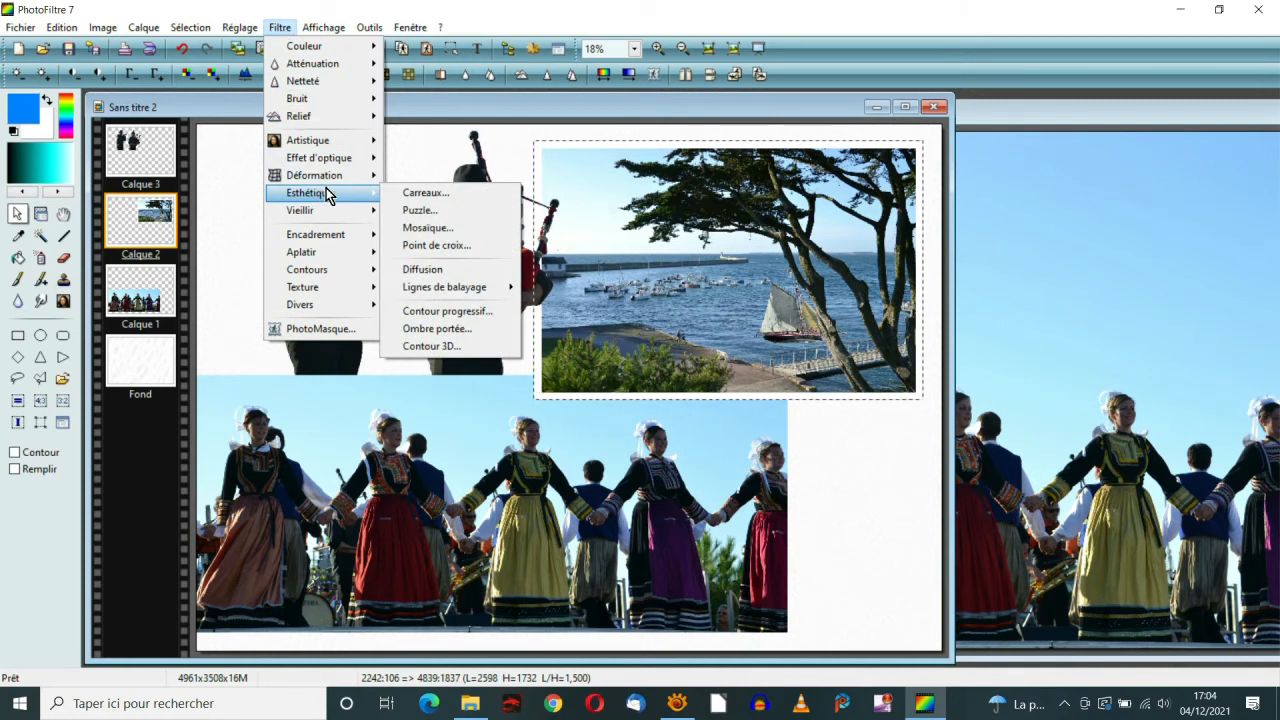
left_click(454, 328)
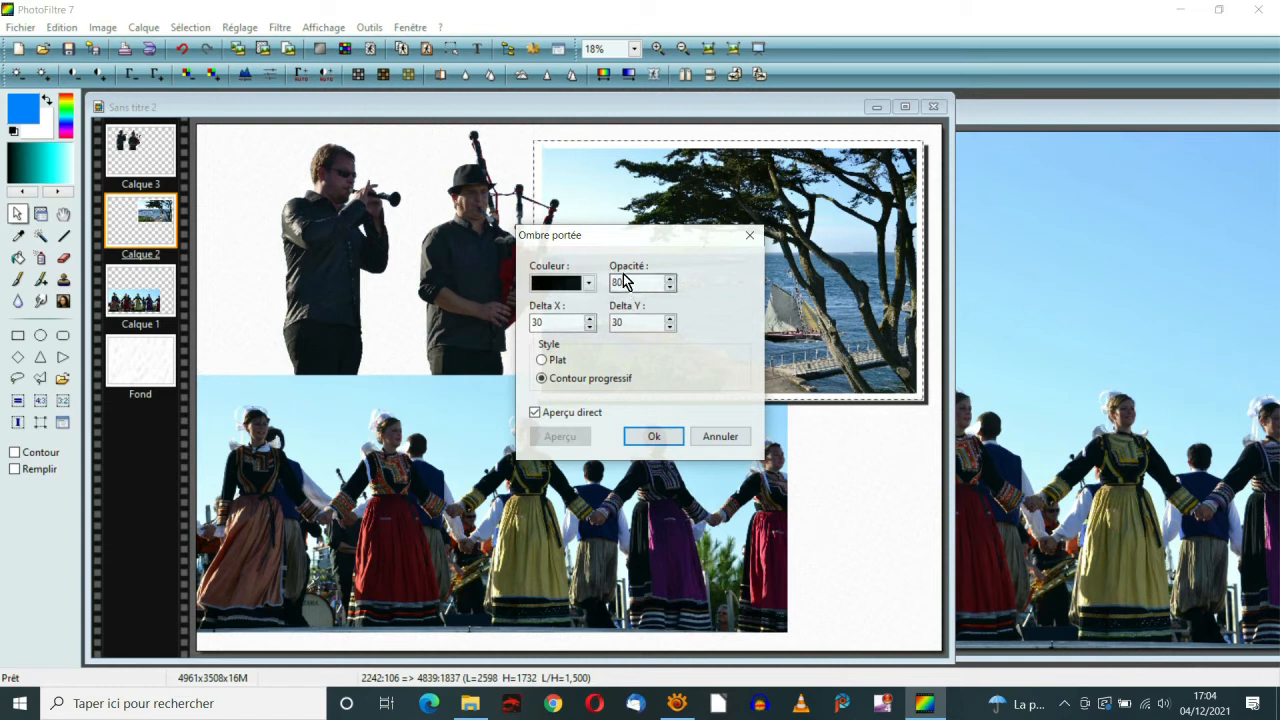
left_click(545, 322)
left_click(624, 321)
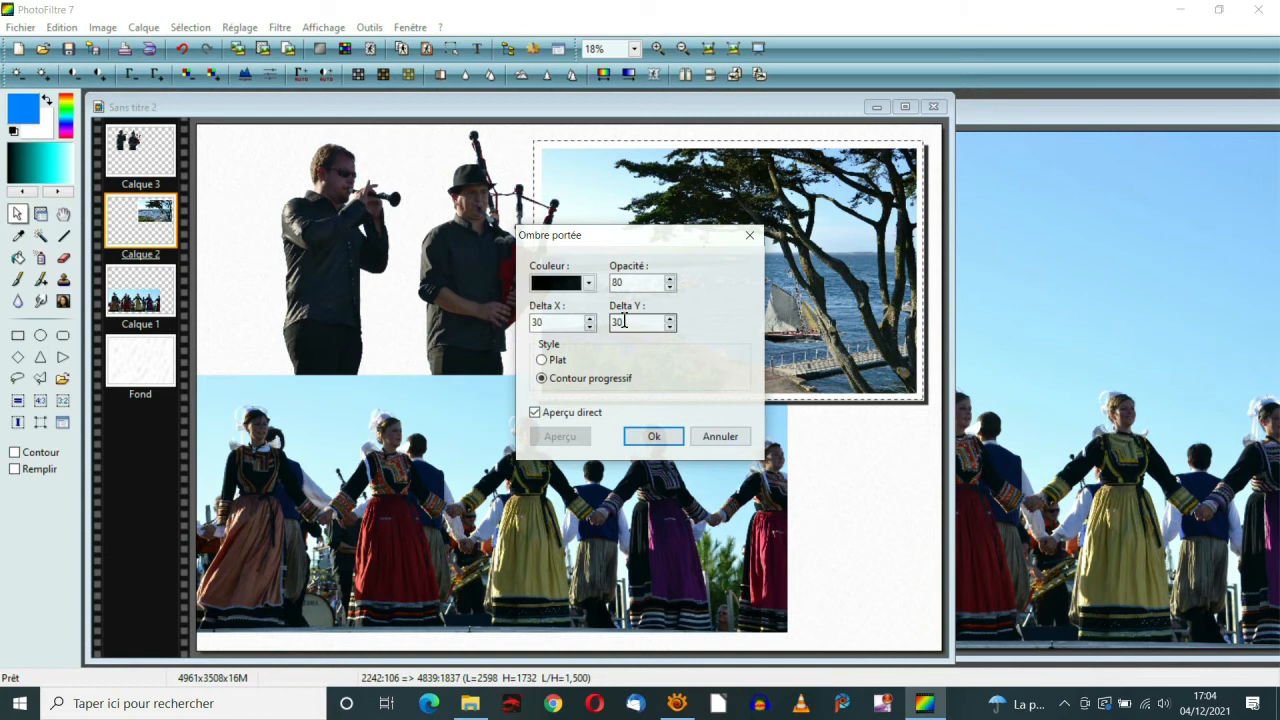
left_click(655, 438)
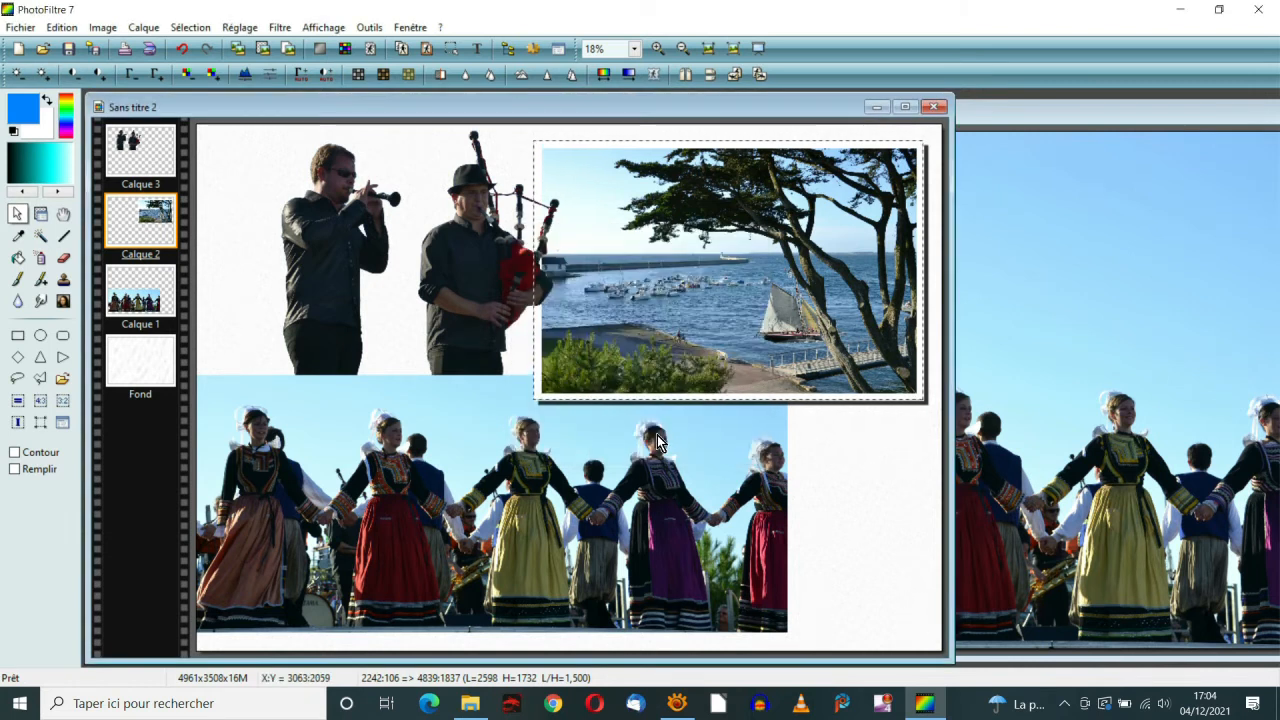
left_click(530, 538)
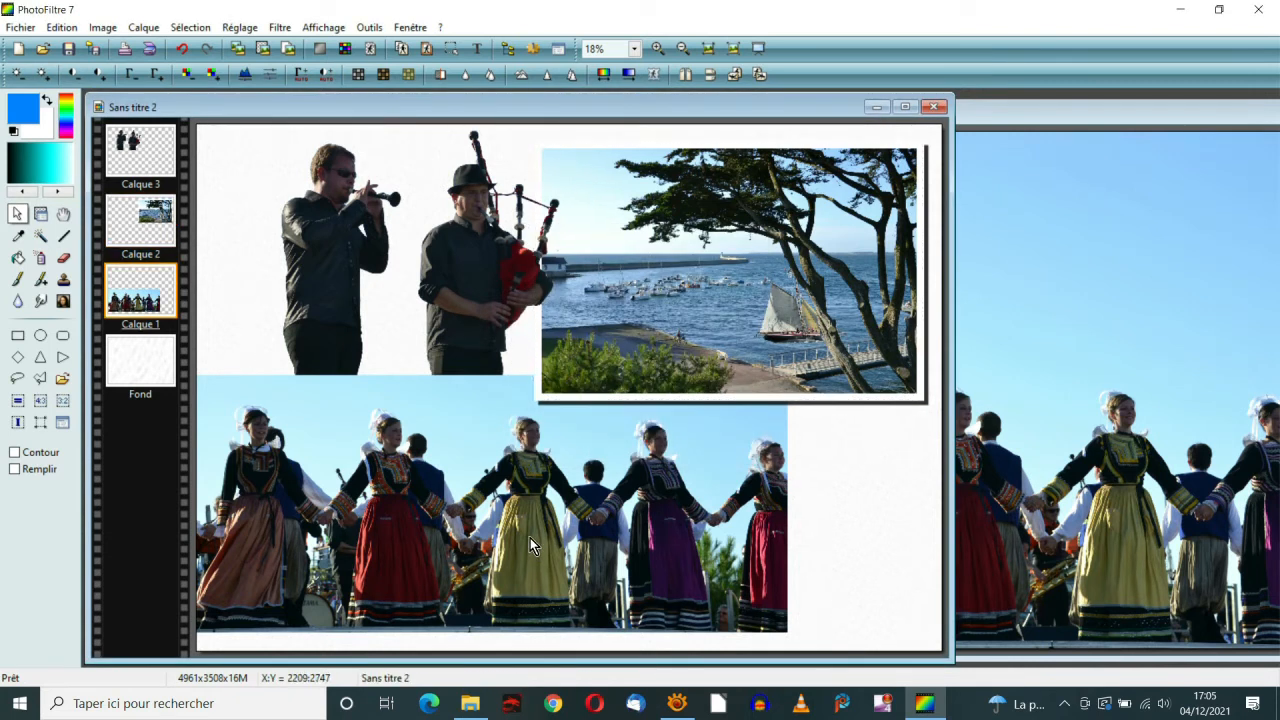
left_click(40, 216)
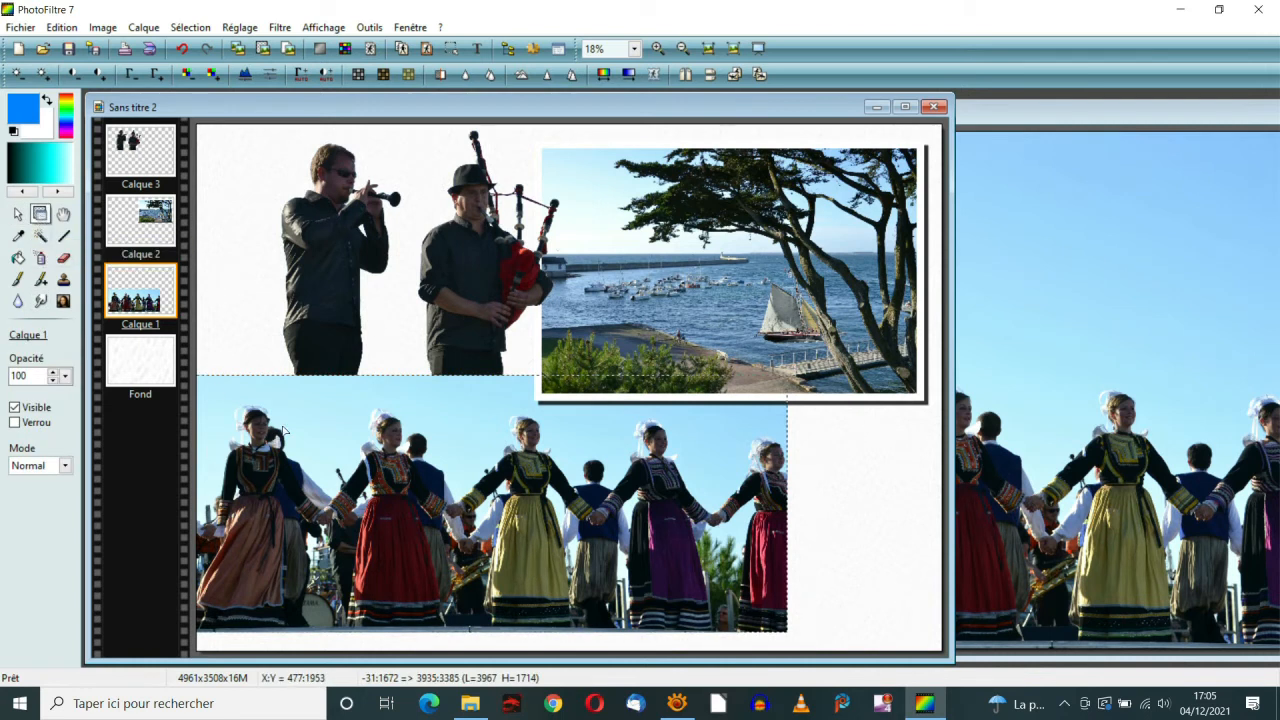
double_click(390, 465)
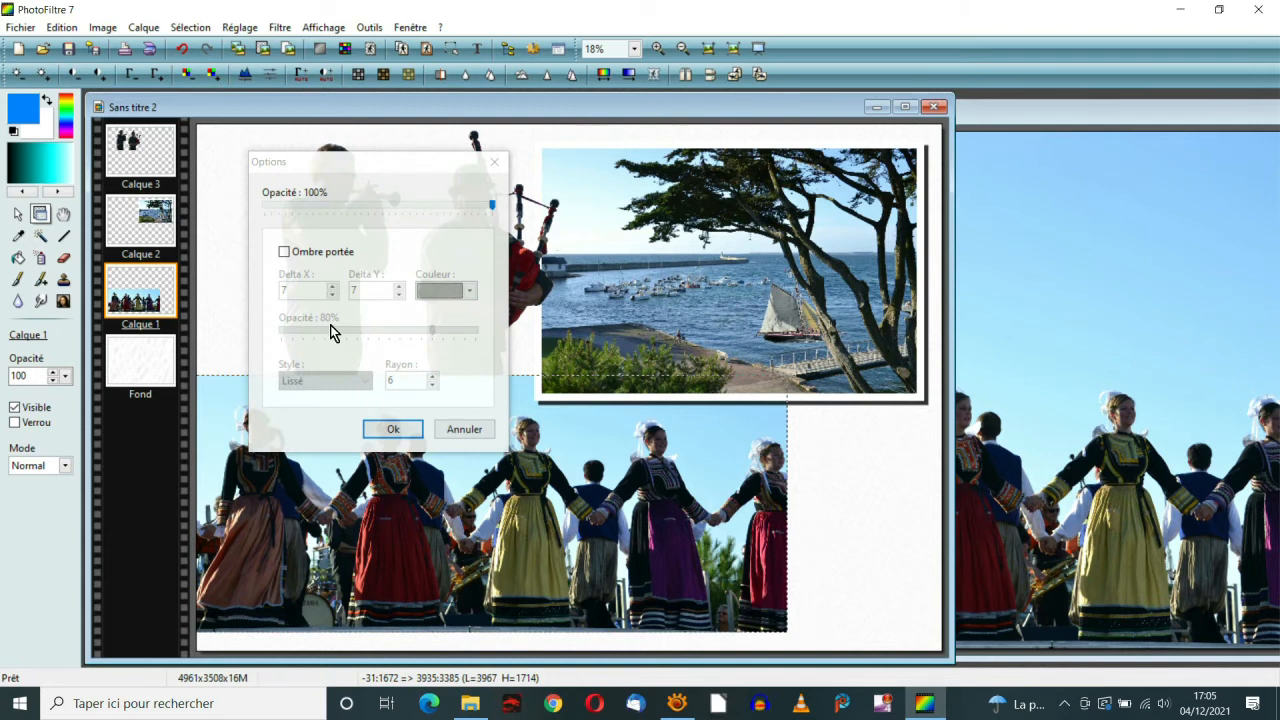
left_click(285, 252)
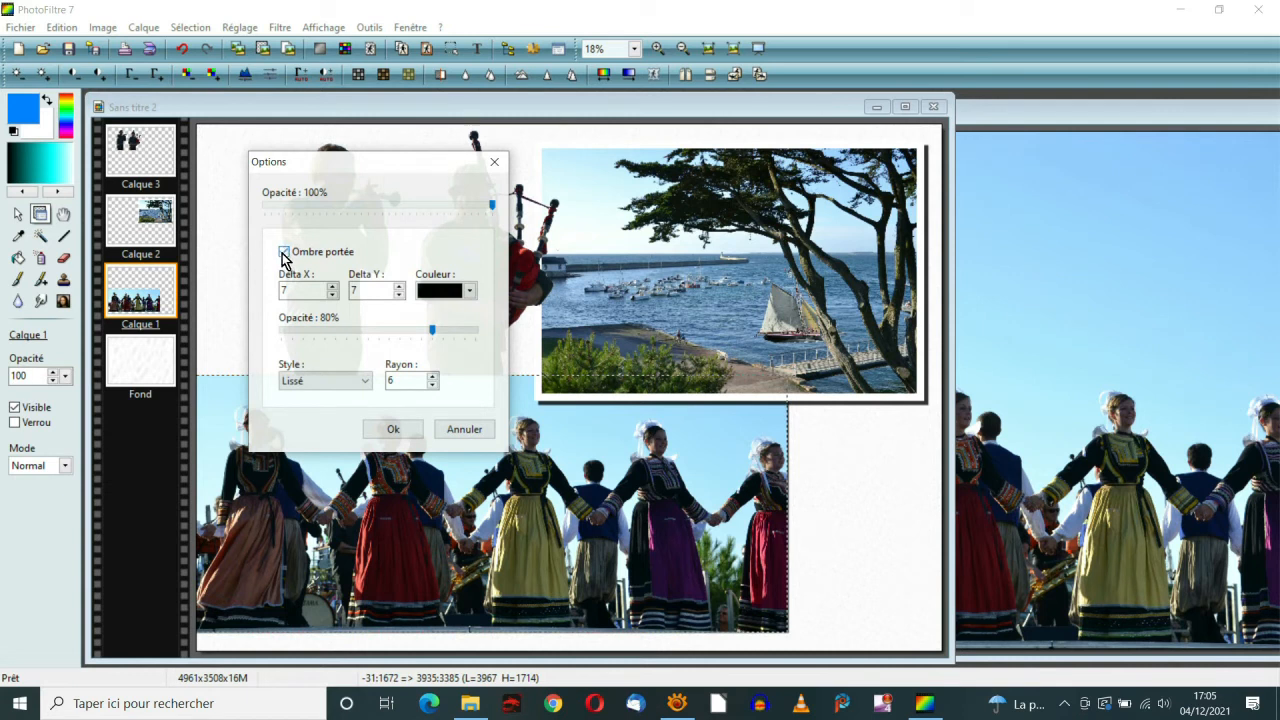
left_click(284, 253)
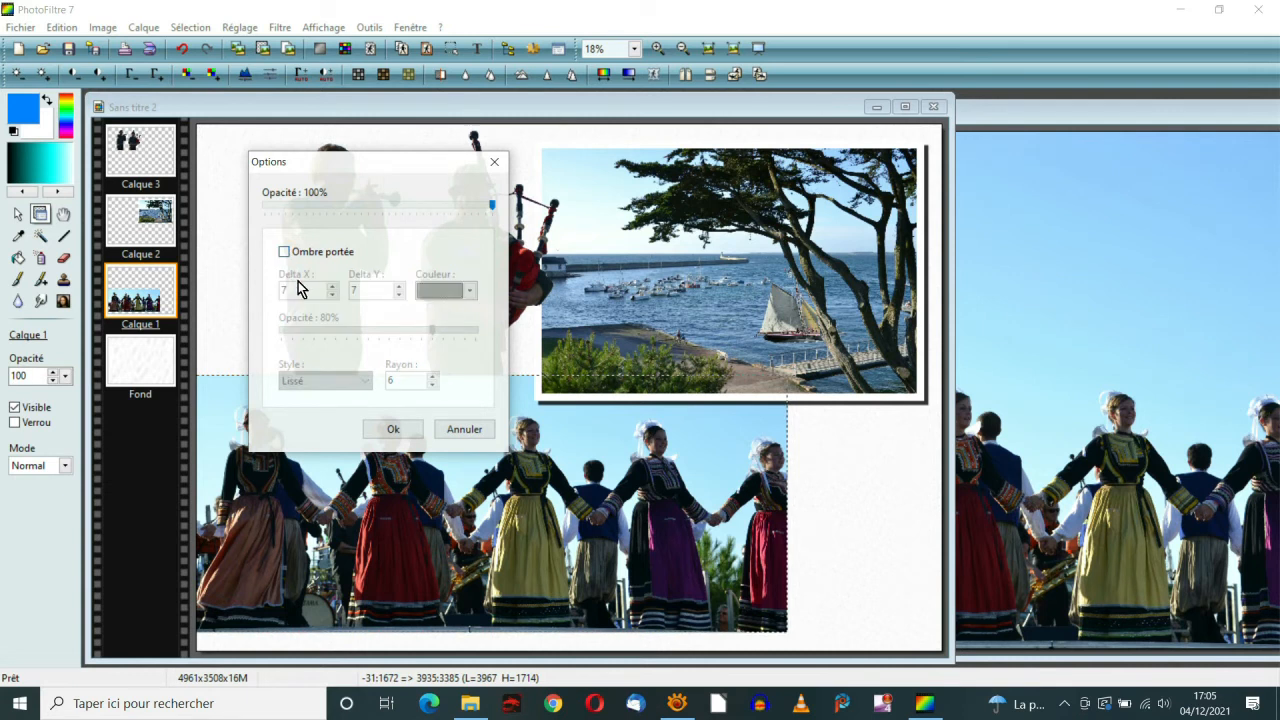
left_click_drag(491, 206, 366, 217)
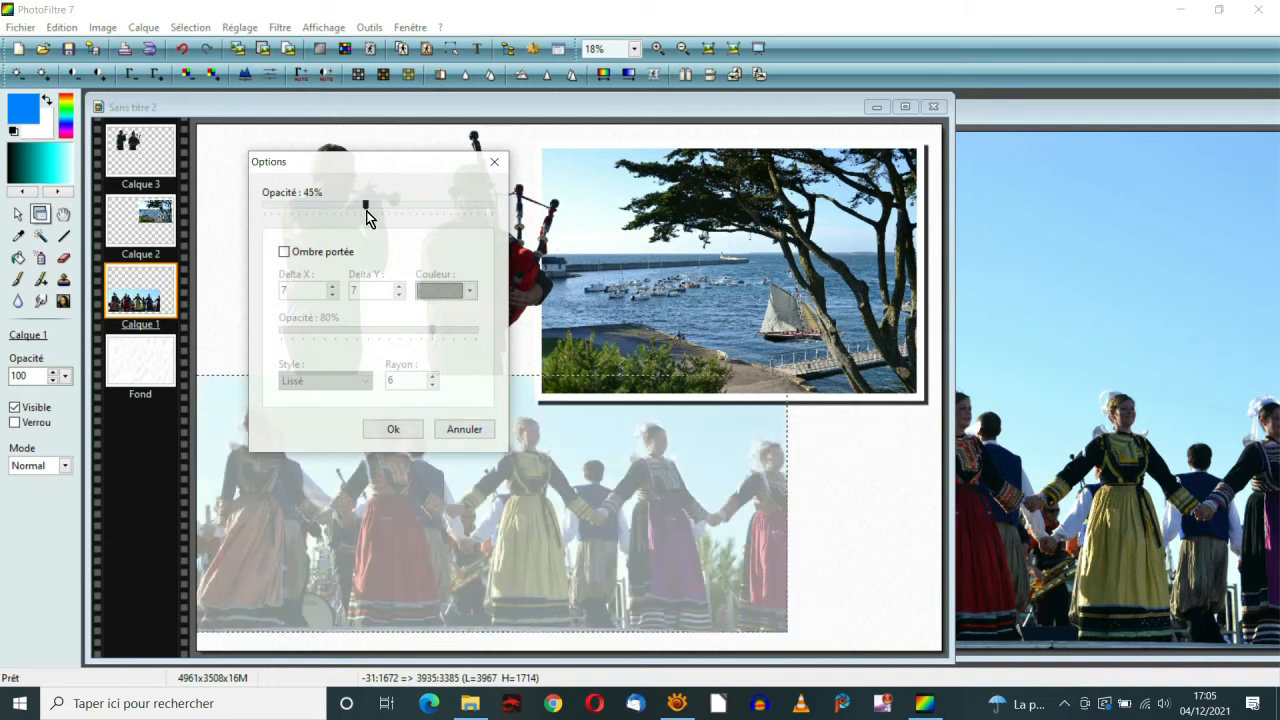
left_click_drag(437, 207, 502, 208)
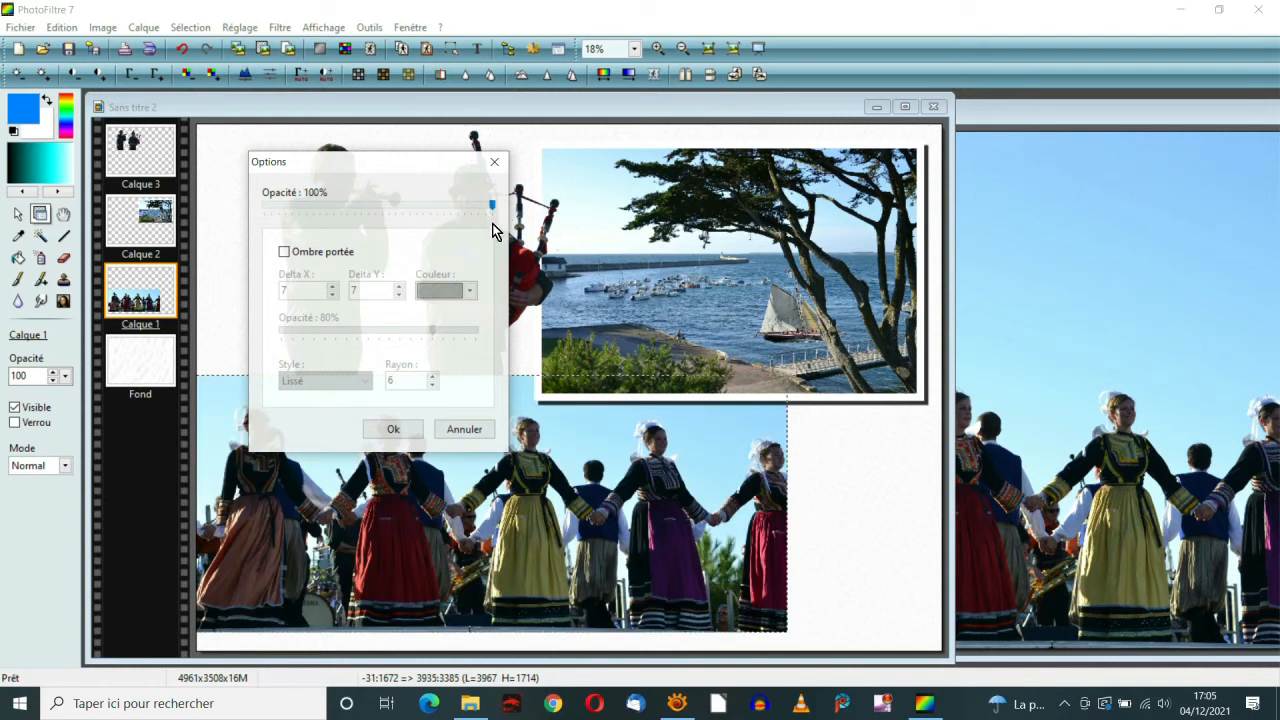
left_click(469, 431)
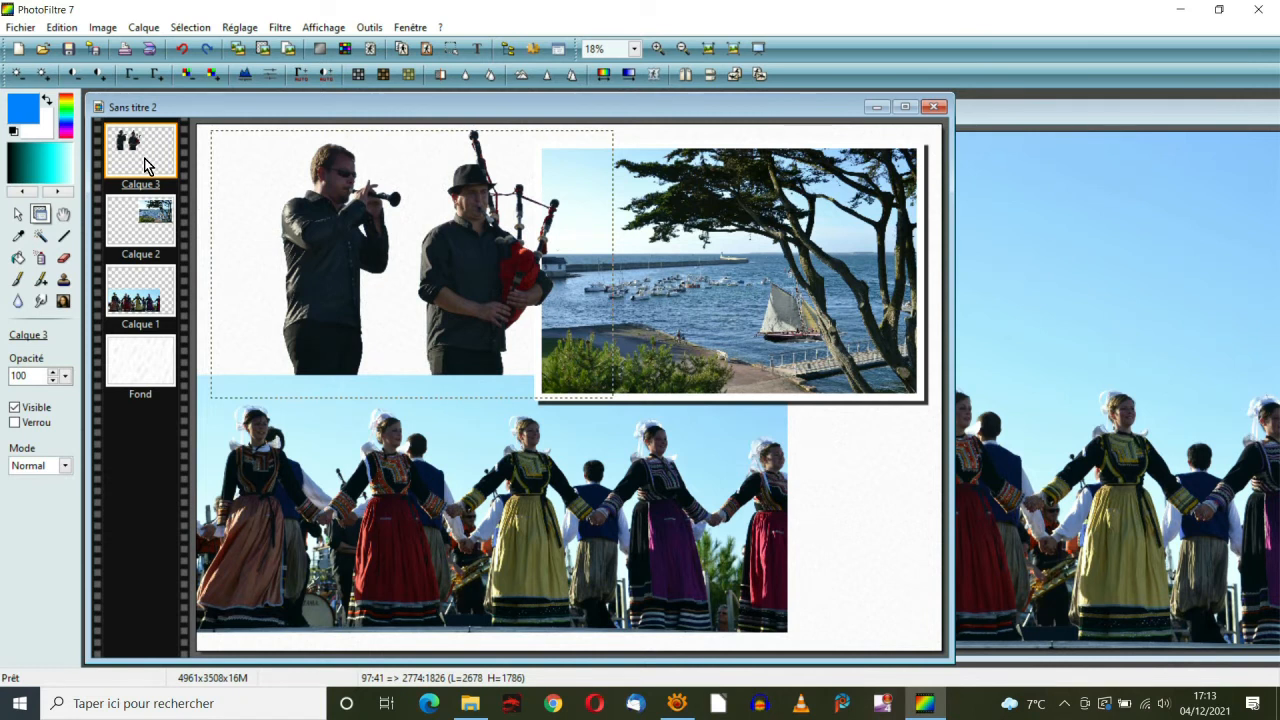
Add a red bold "Le Croisic" title in Helvetica Condensed at size 400 and place it across the musicians' lower edge
left_click(478, 52)
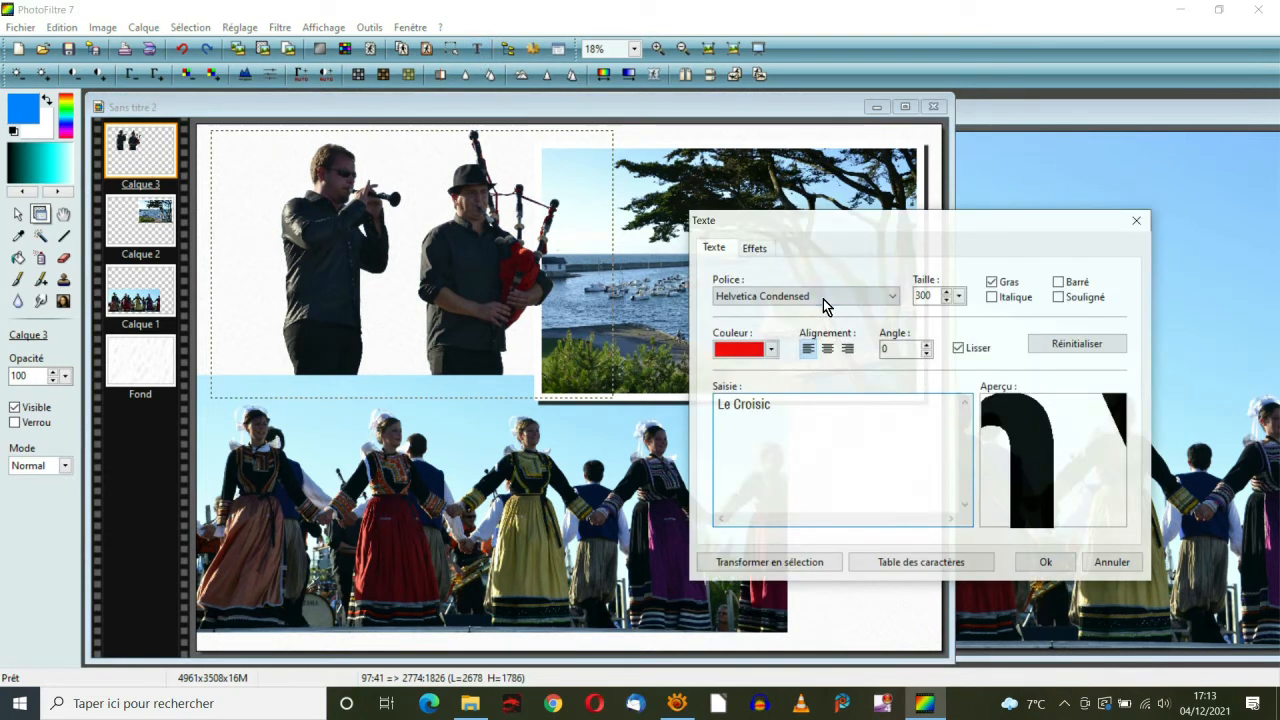
left_click_drag(930, 298, 908, 294)
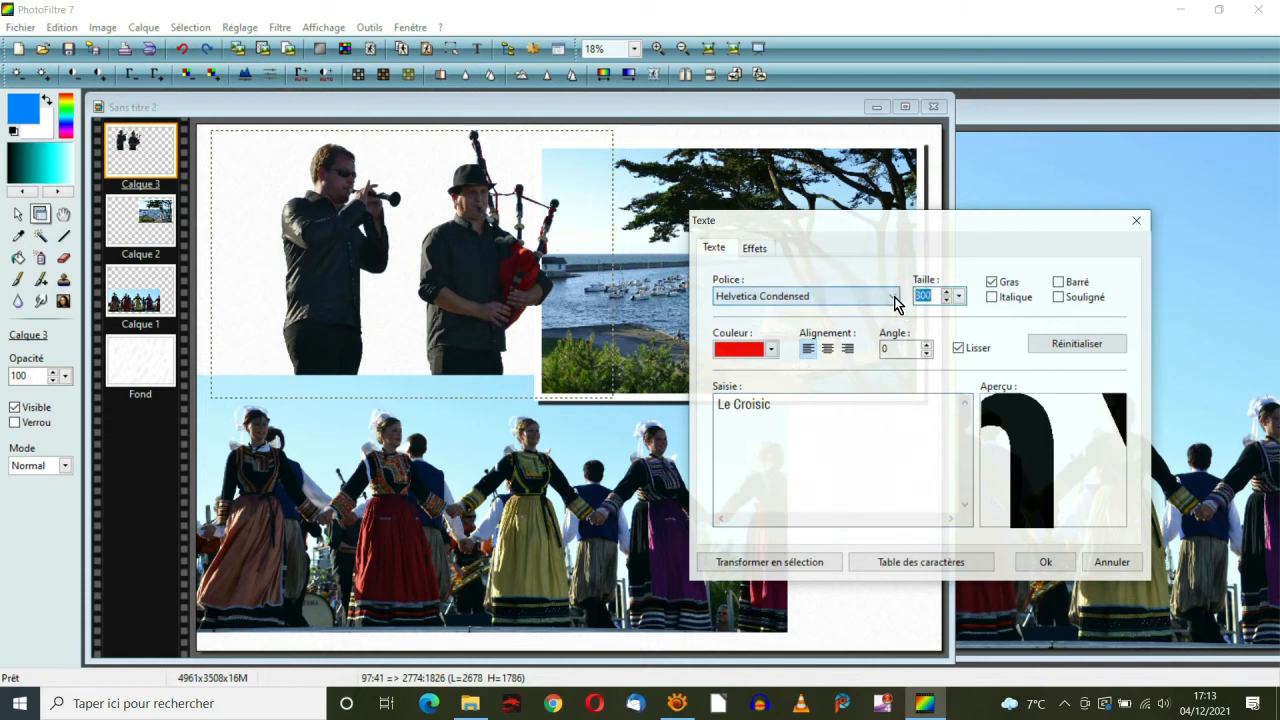
type("400")
left_click_drag(774, 410, 700, 402)
left_click(786, 398)
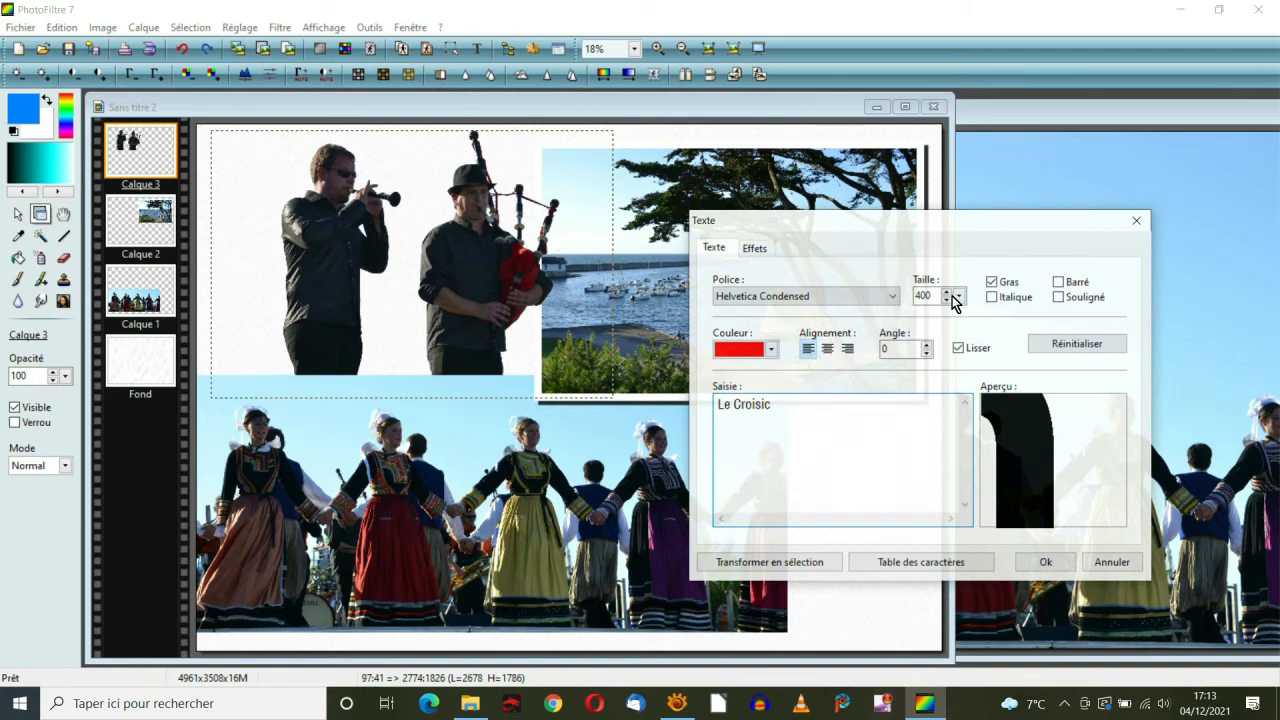
left_click(754, 247)
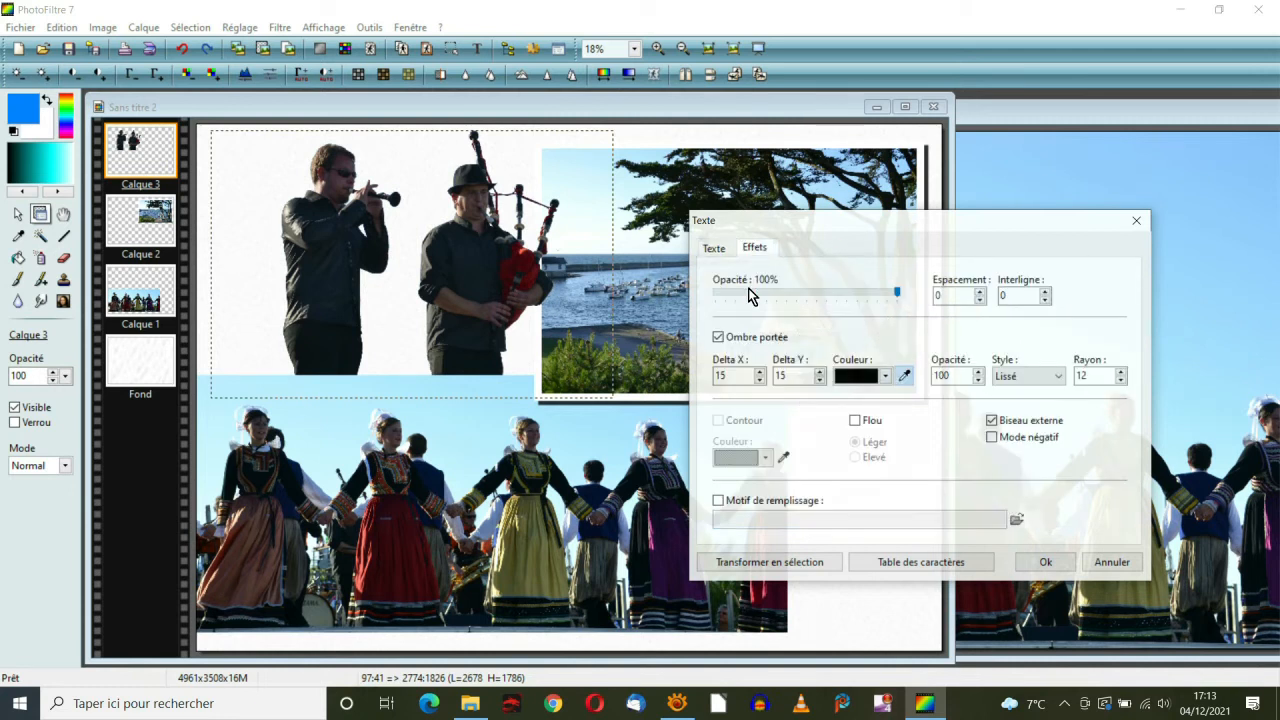
left_click(718, 337)
left_click(718, 337)
left_click(722, 249)
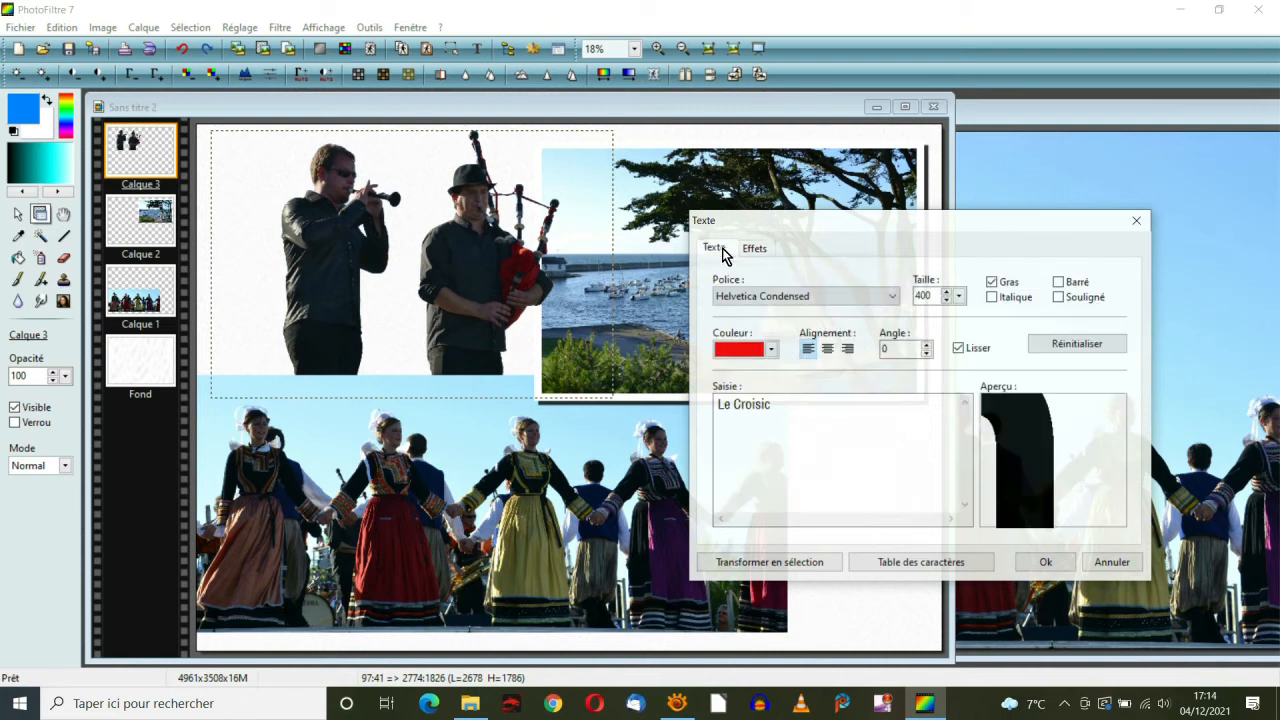
left_click(1046, 560)
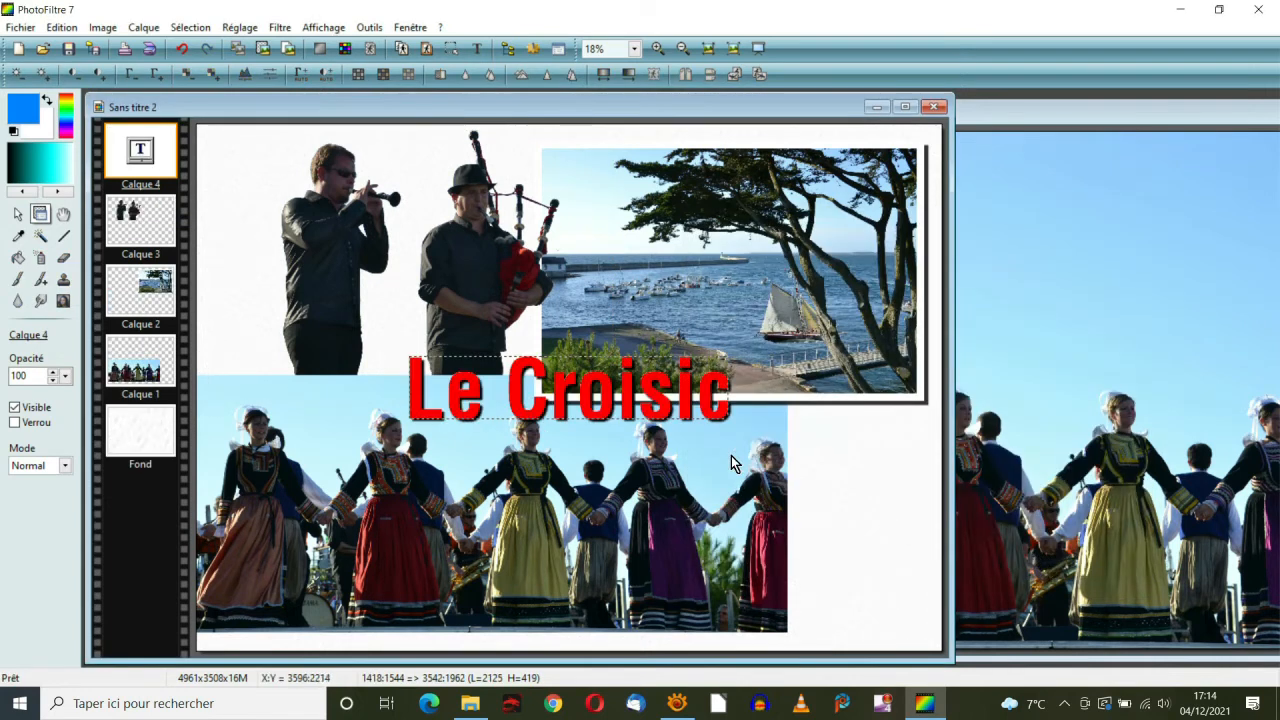
left_click_drag(605, 404, 424, 383)
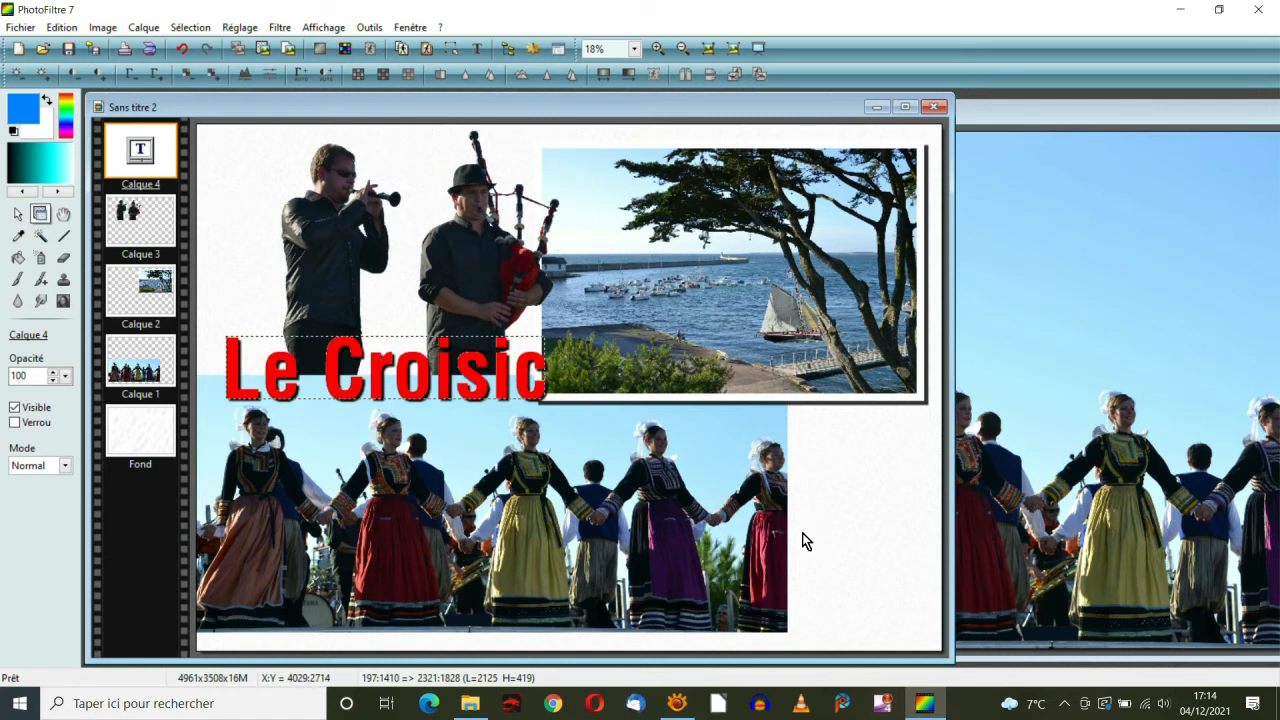
Start a second text reading "Fête de la mer" and set its font to Pacifico
left_click(477, 50)
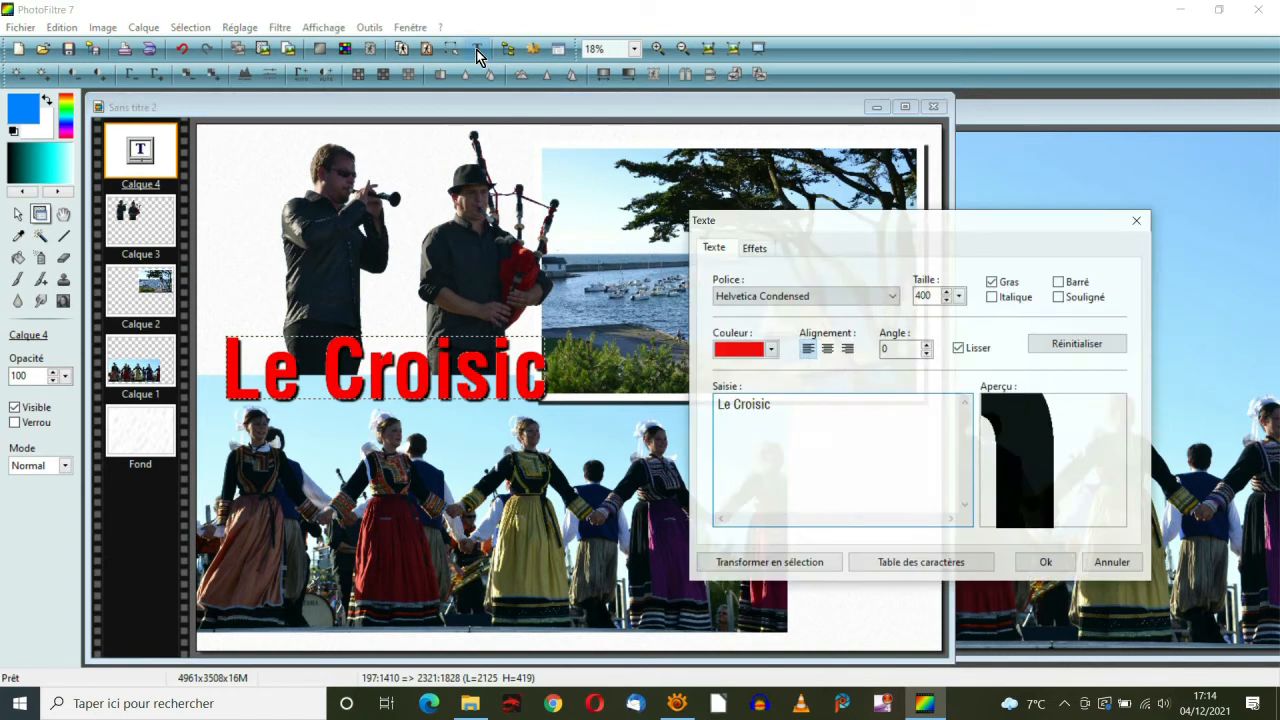
left_click_drag(782, 409, 690, 403)
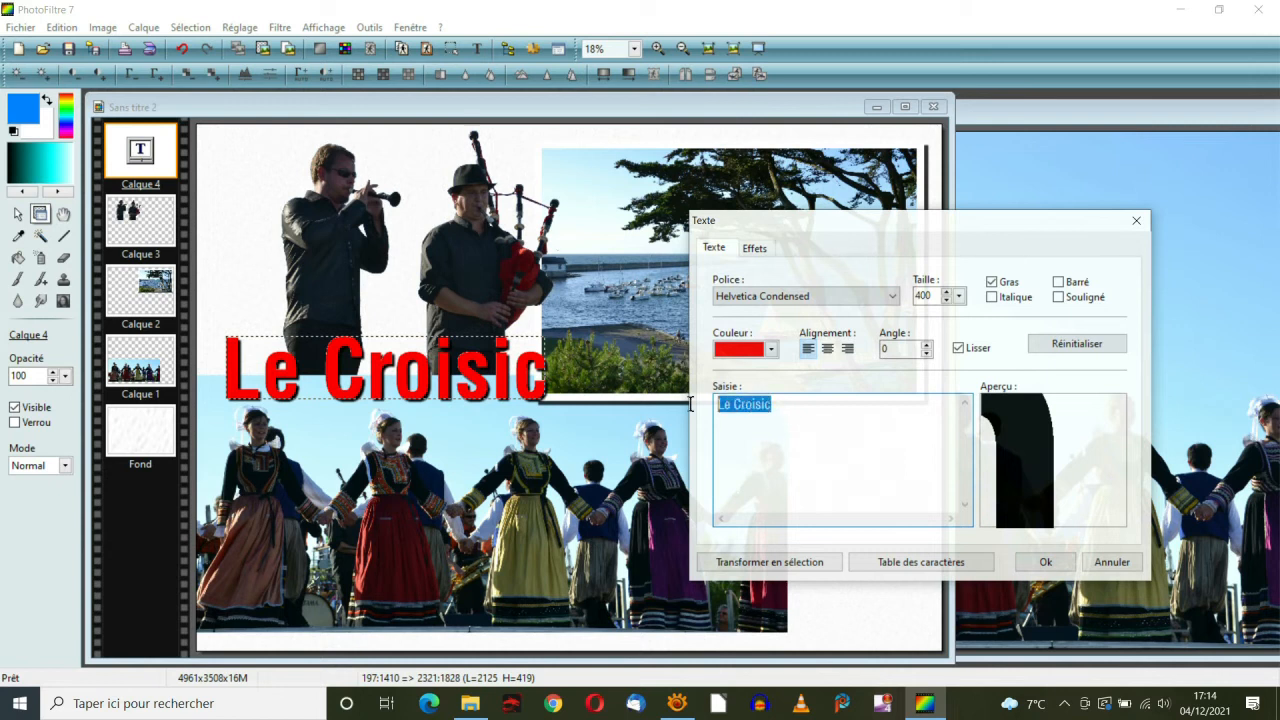
type("F")
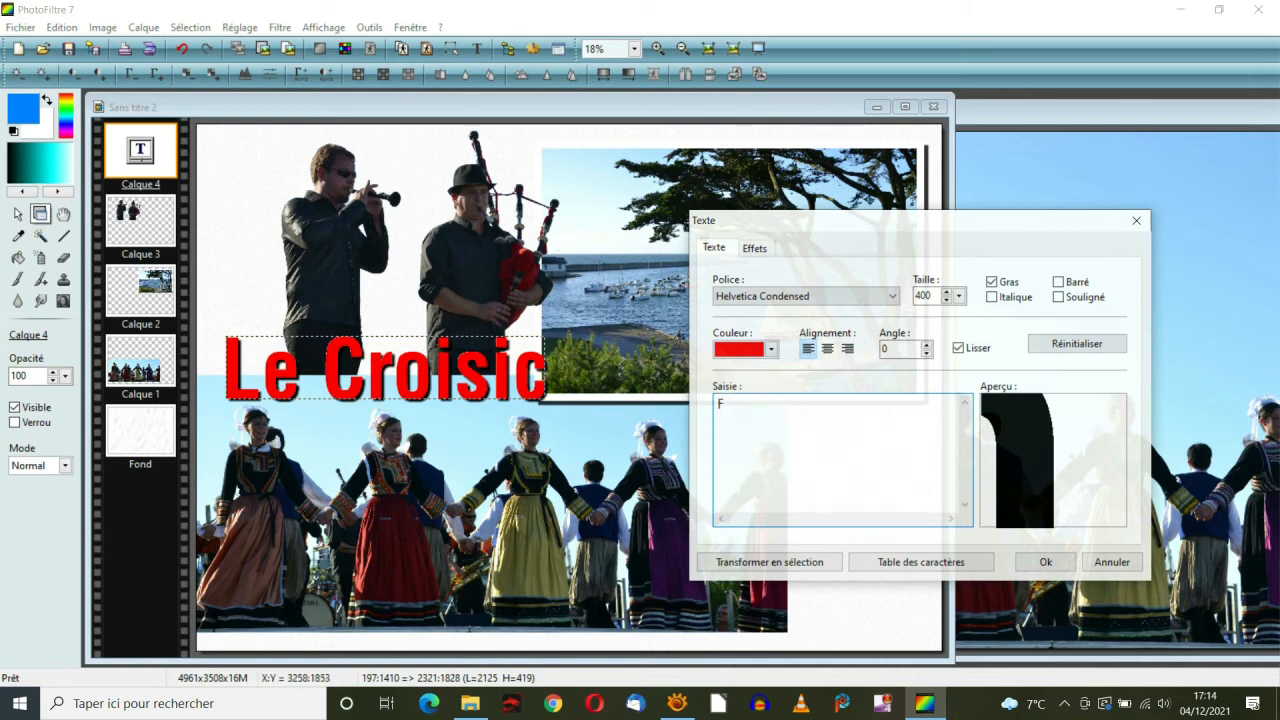
type("ête de la mer")
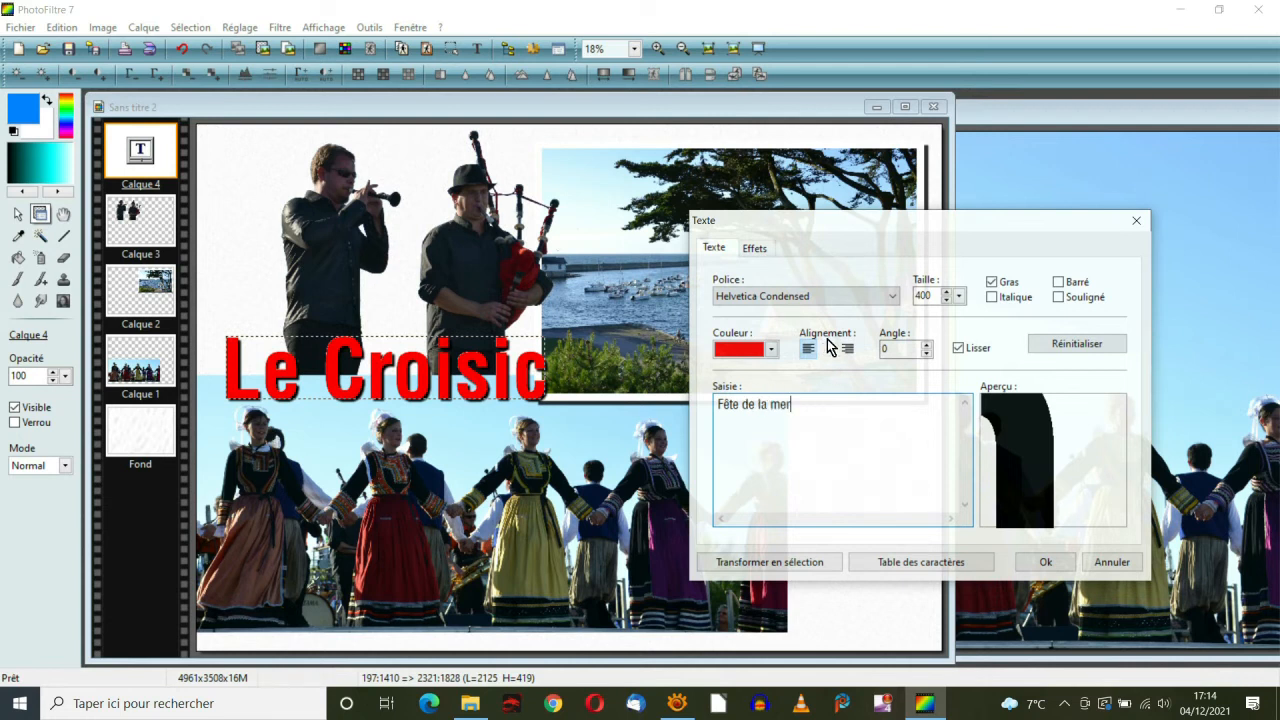
left_click(892, 297)
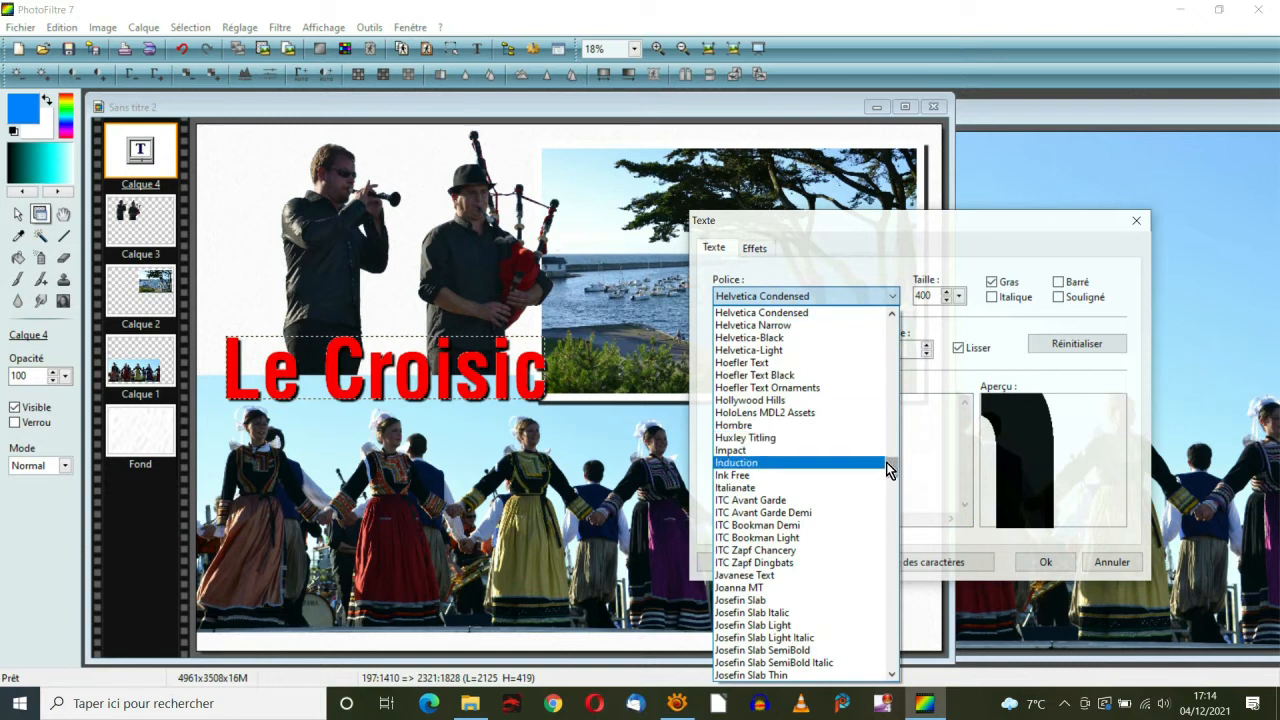
left_click_drag(893, 463, 875, 573)
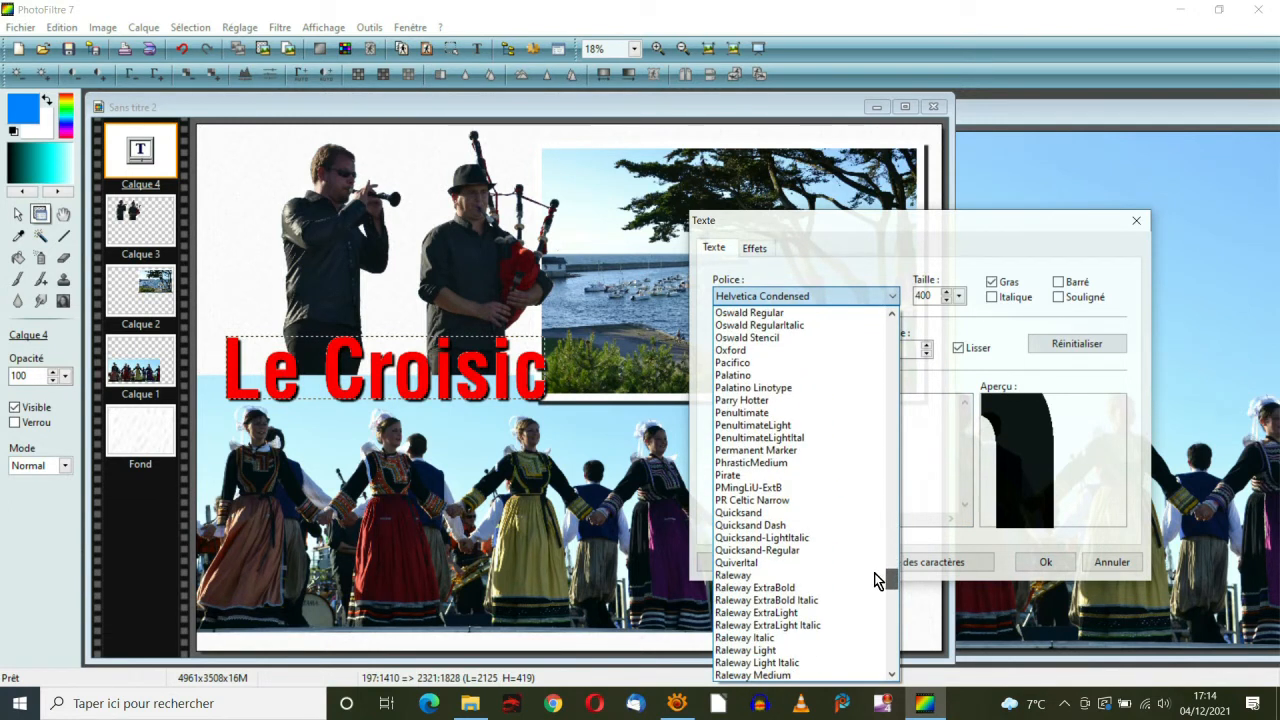
left_click(746, 362)
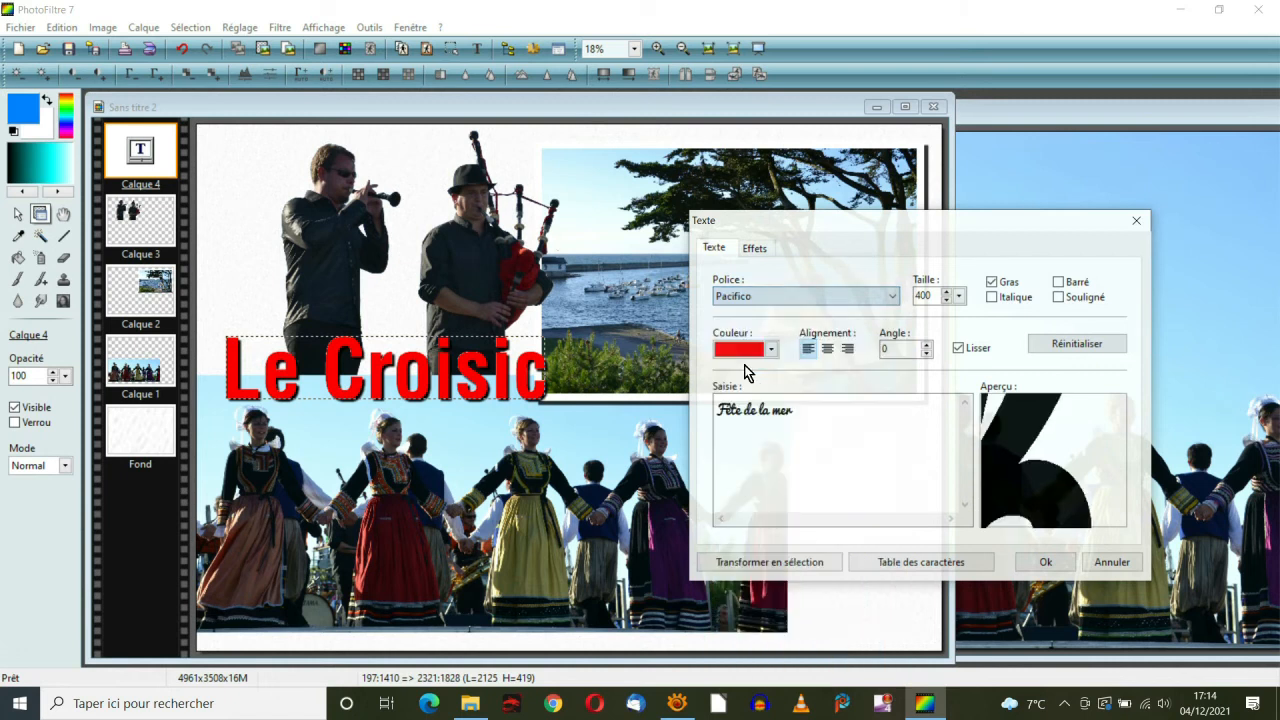
Set the "Fête de la mer" text's angle to -15 and its colour to cyan
left_click_drag(912, 346, 882, 352)
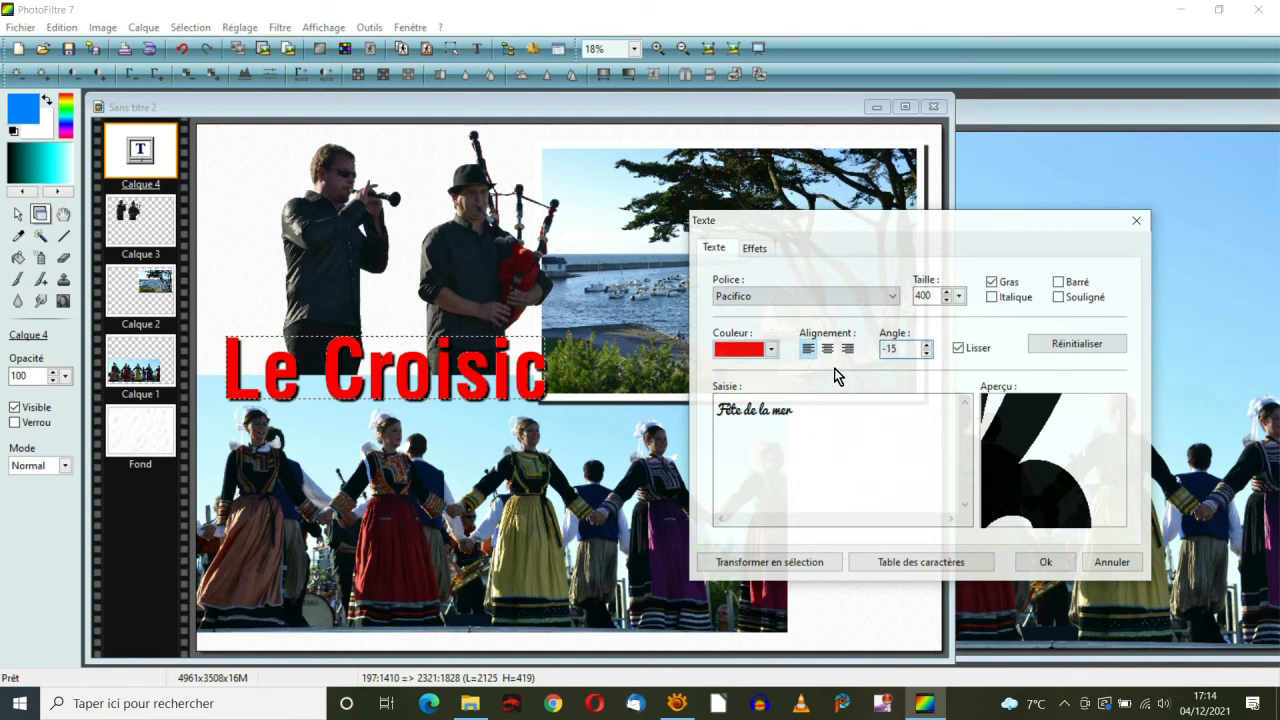
left_click(771, 348)
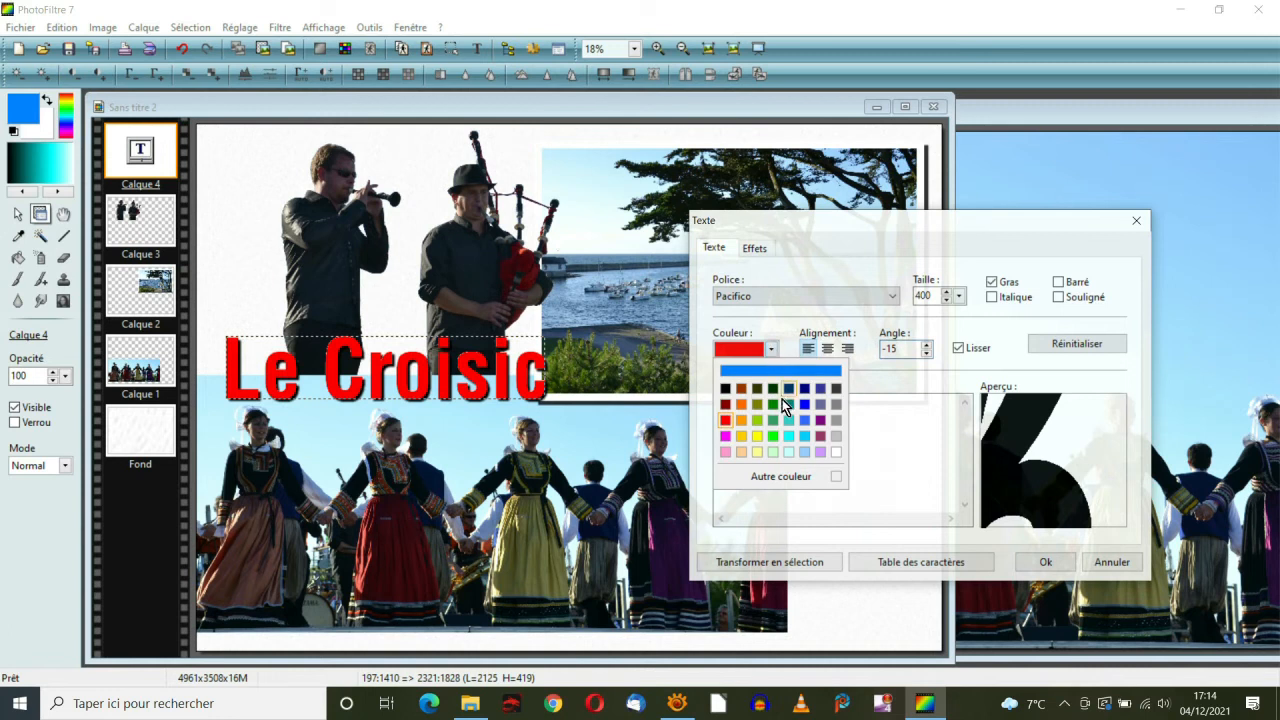
left_click(789, 437)
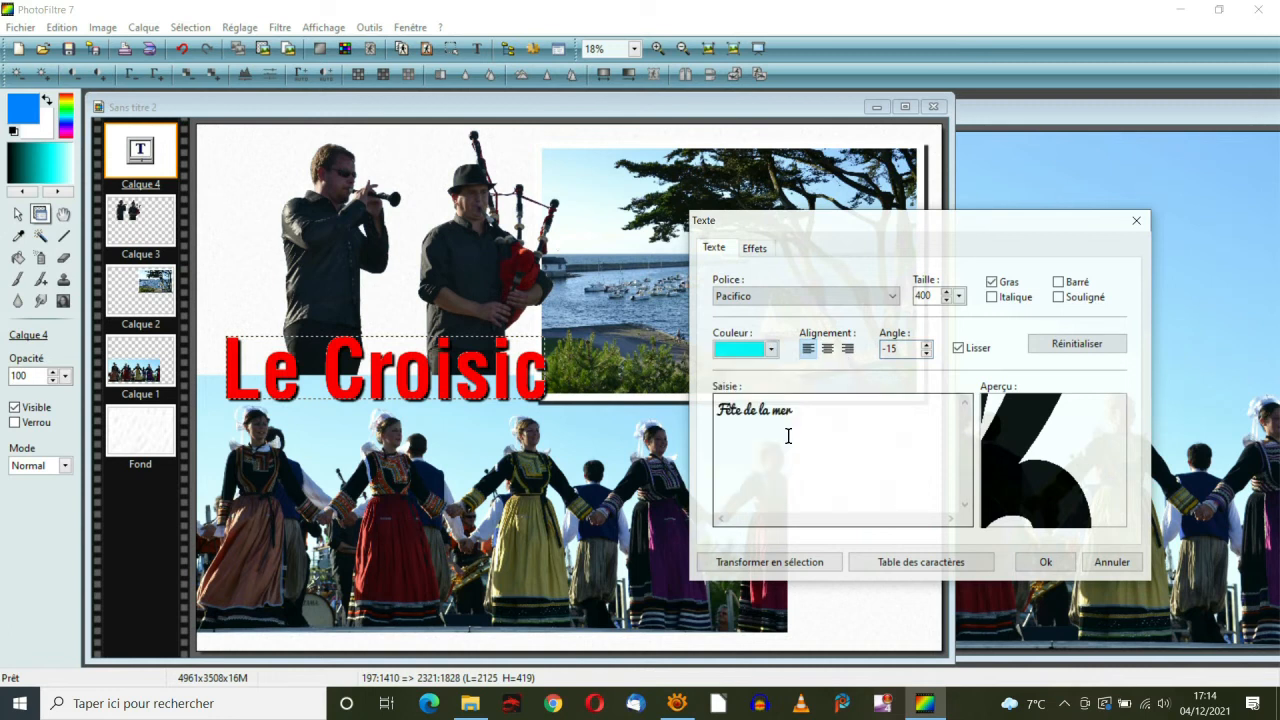
Set the text's drop shadow to Delta X 40 and Delta Y 10, and insert the text as a new layer
left_click(754, 251)
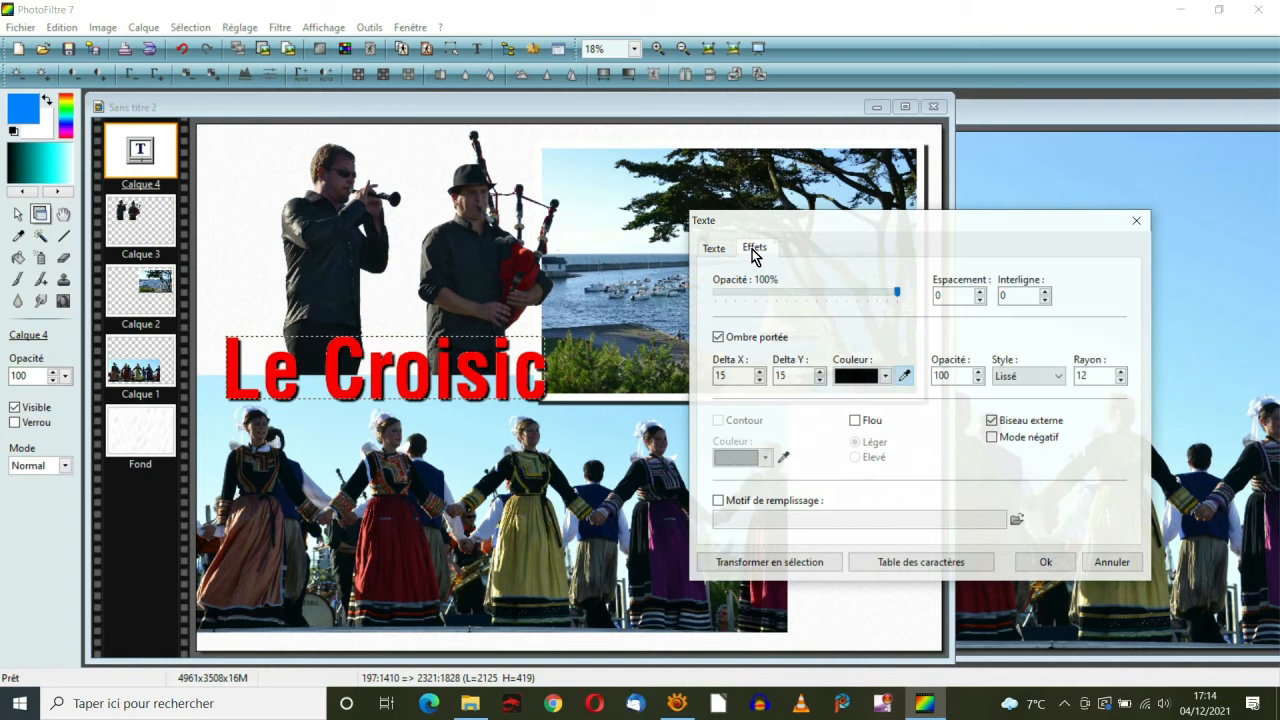
double_click(727, 375)
type("40")
double_click(787, 376)
type("10")
left_click(1045, 562)
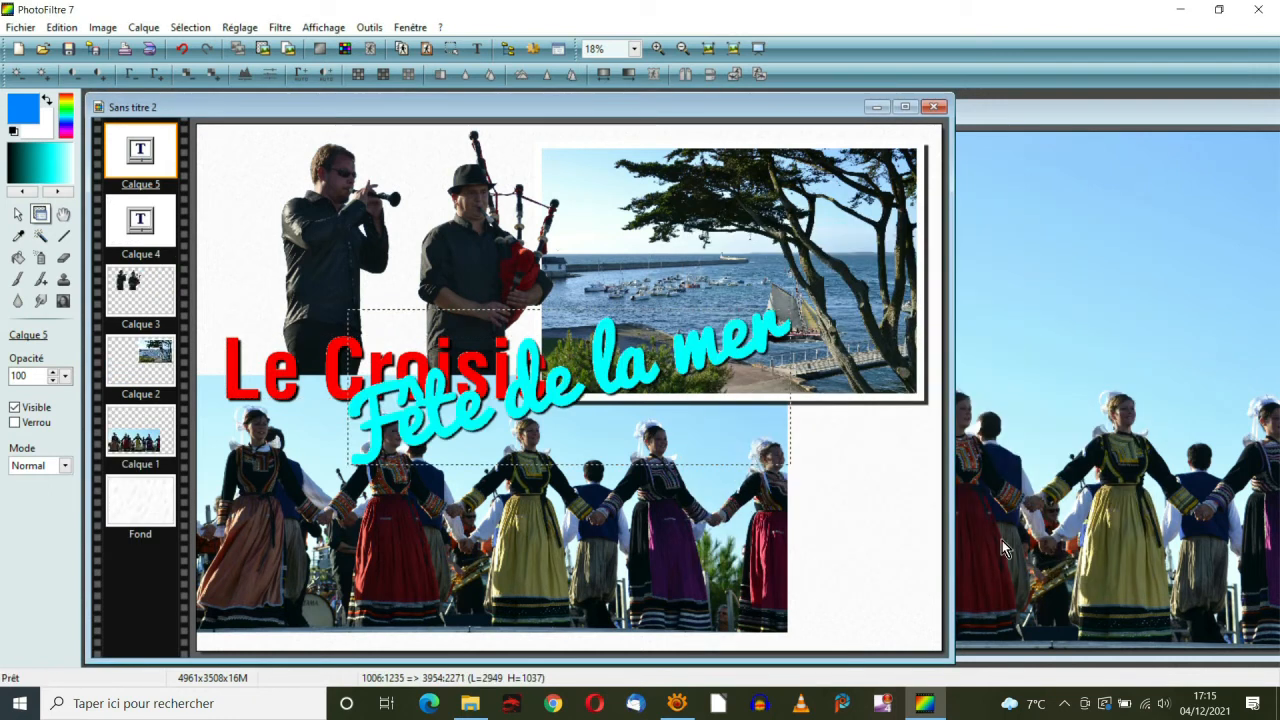
Reduce the "Fête de la mer" text to size 200 and move it to the canvas's lower-right area, overlapping the dancers photo's edge
right_click(616, 391)
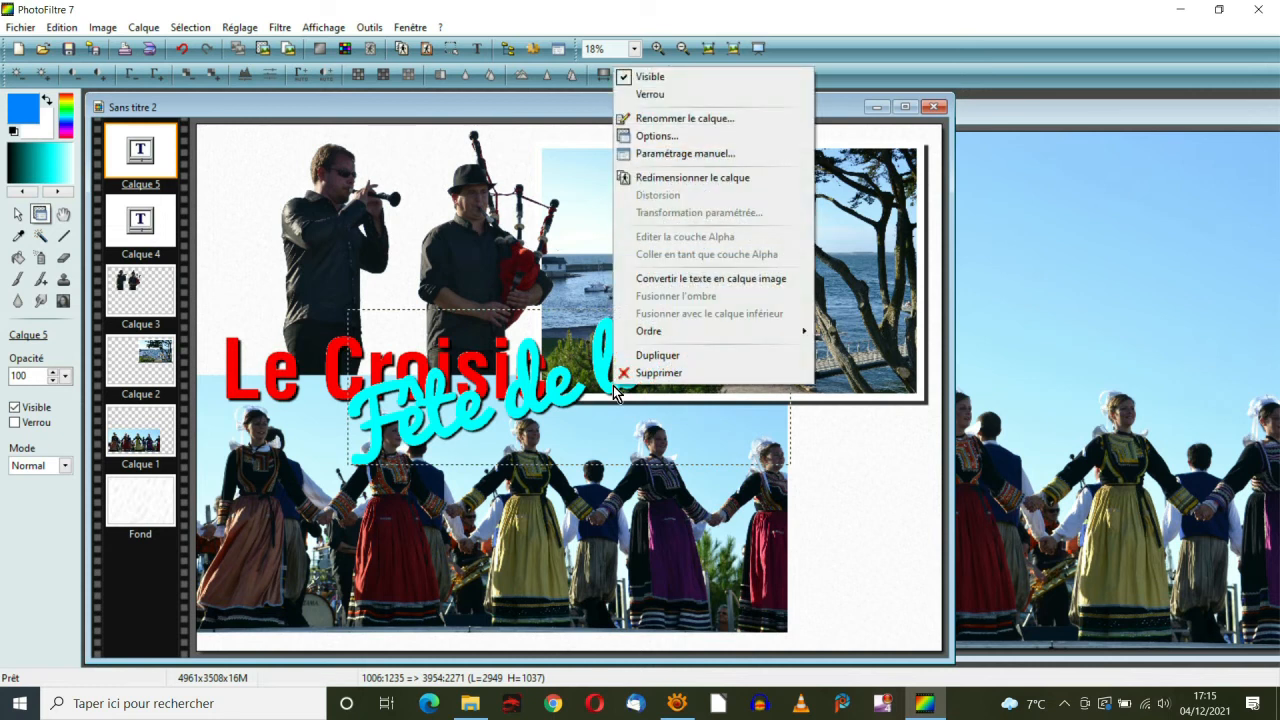
left_click(655, 136)
double_click(922, 296)
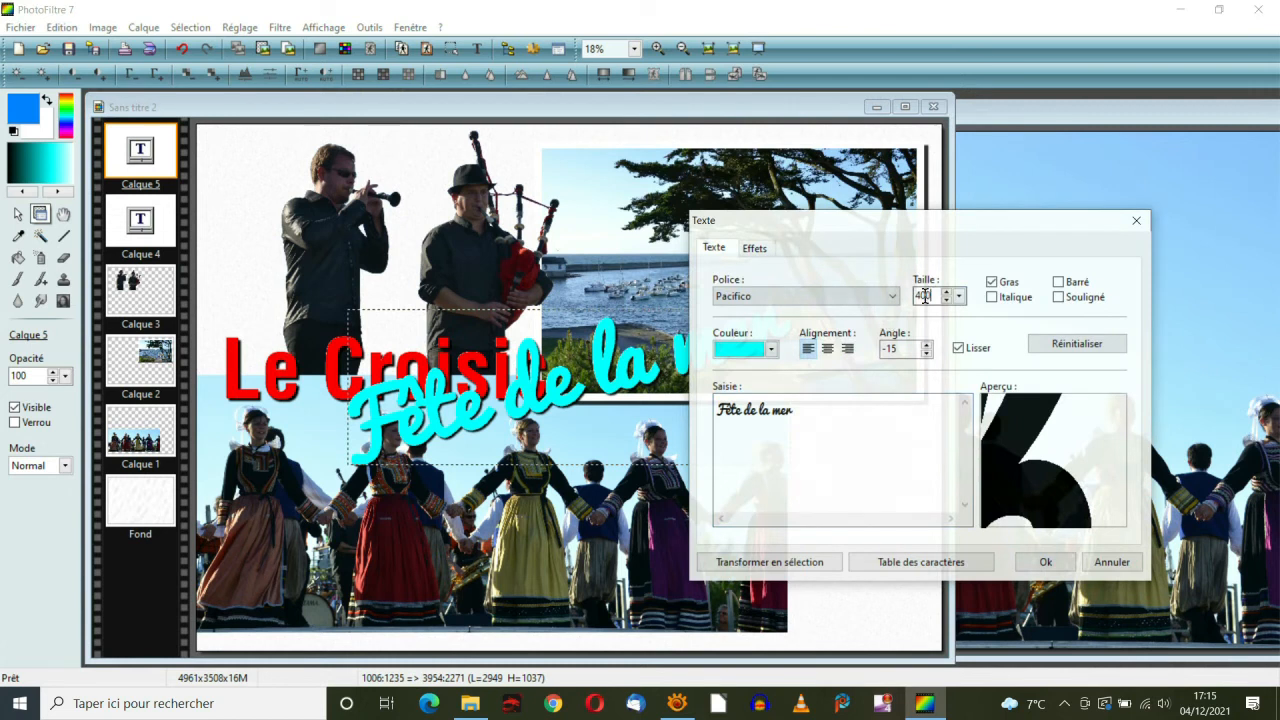
type("200")
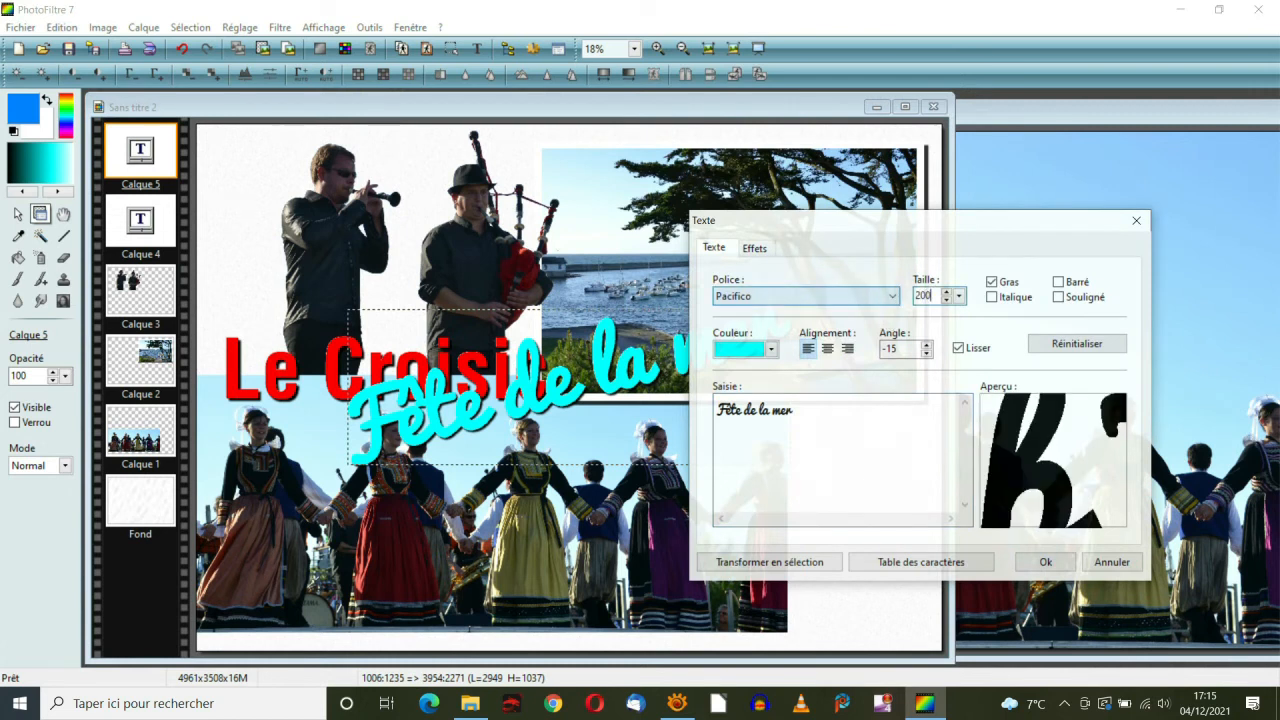
left_click(1047, 563)
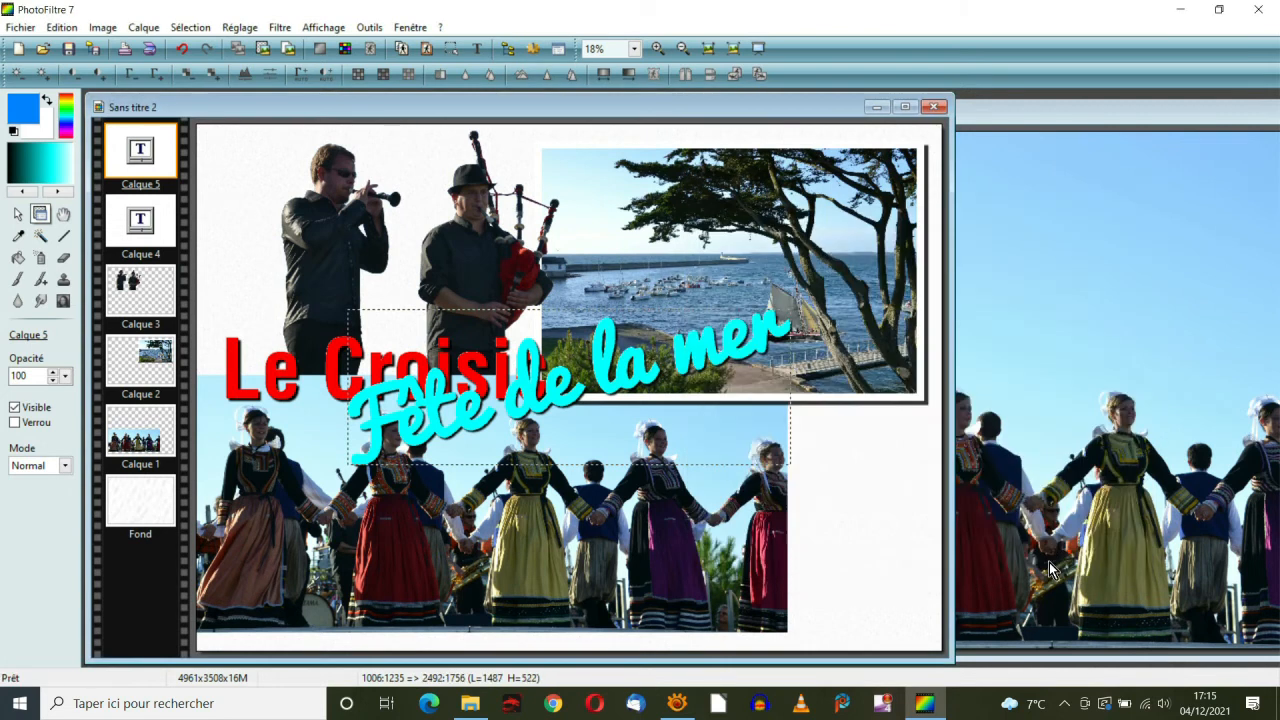
left_click_drag(455, 352, 816, 540)
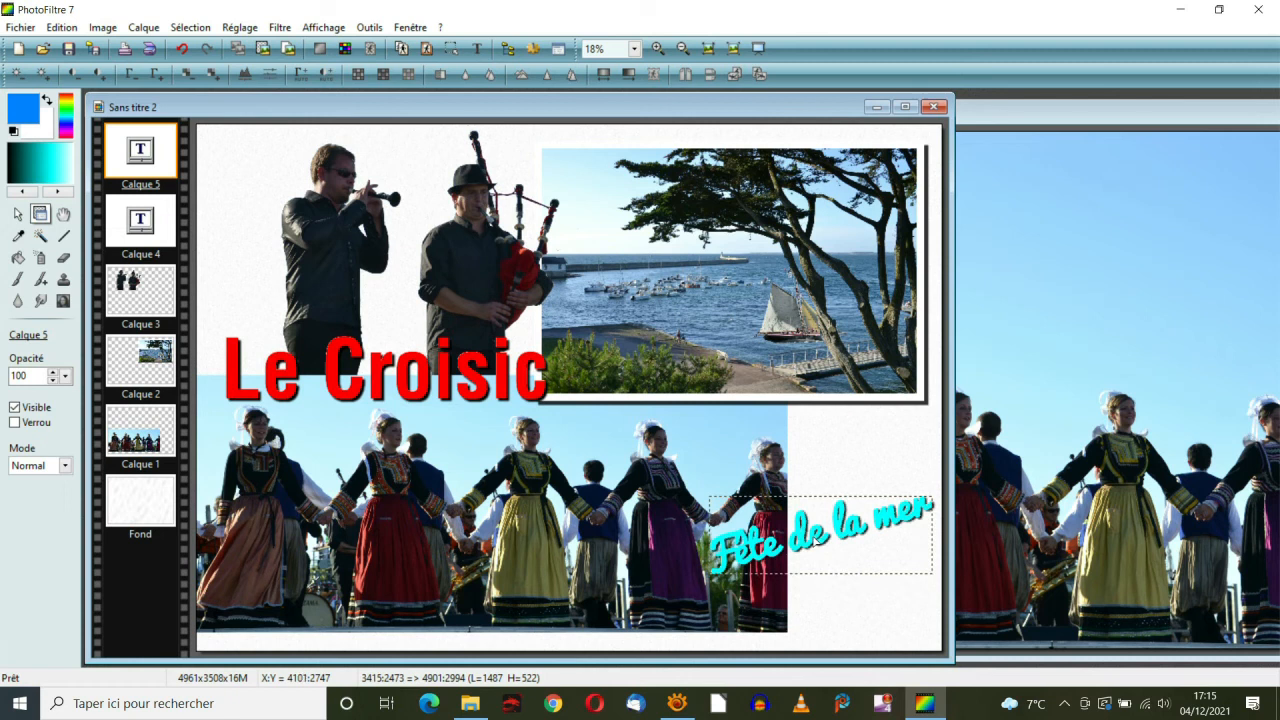
Lighten the musicians layer with a gamma correction of 1.20, using direct preview
left_click(157, 292)
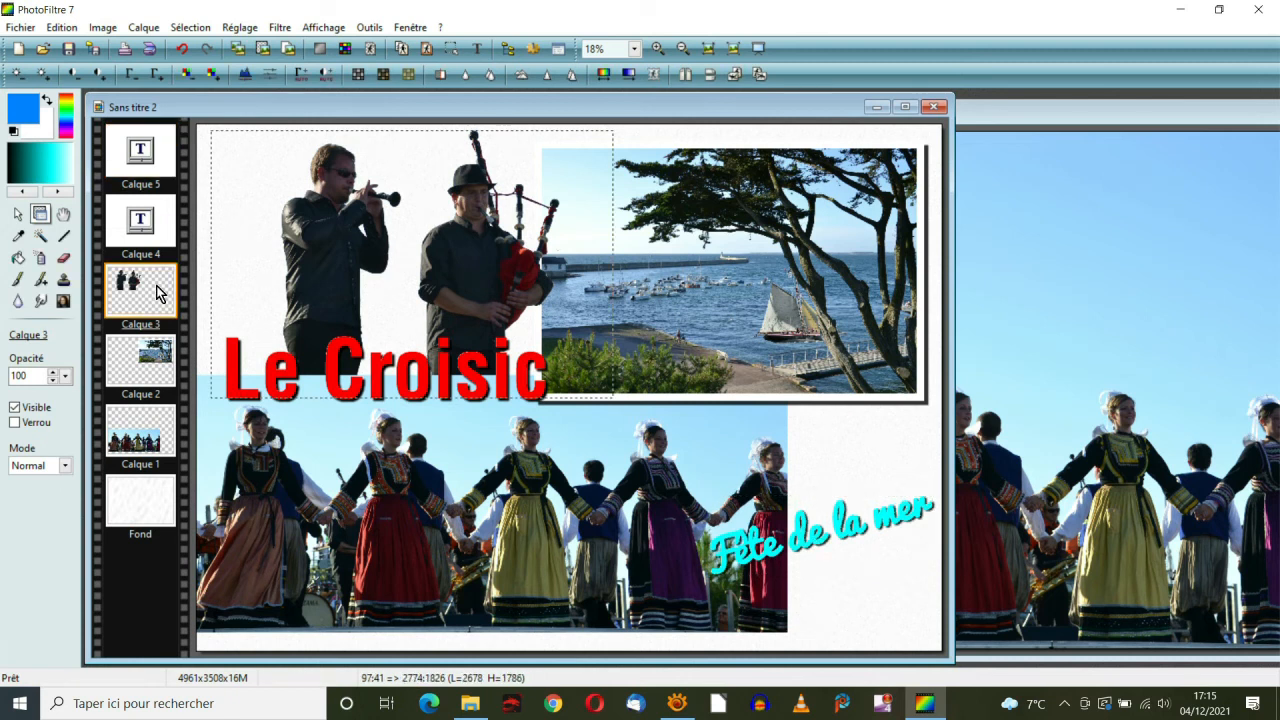
left_click(246, 32)
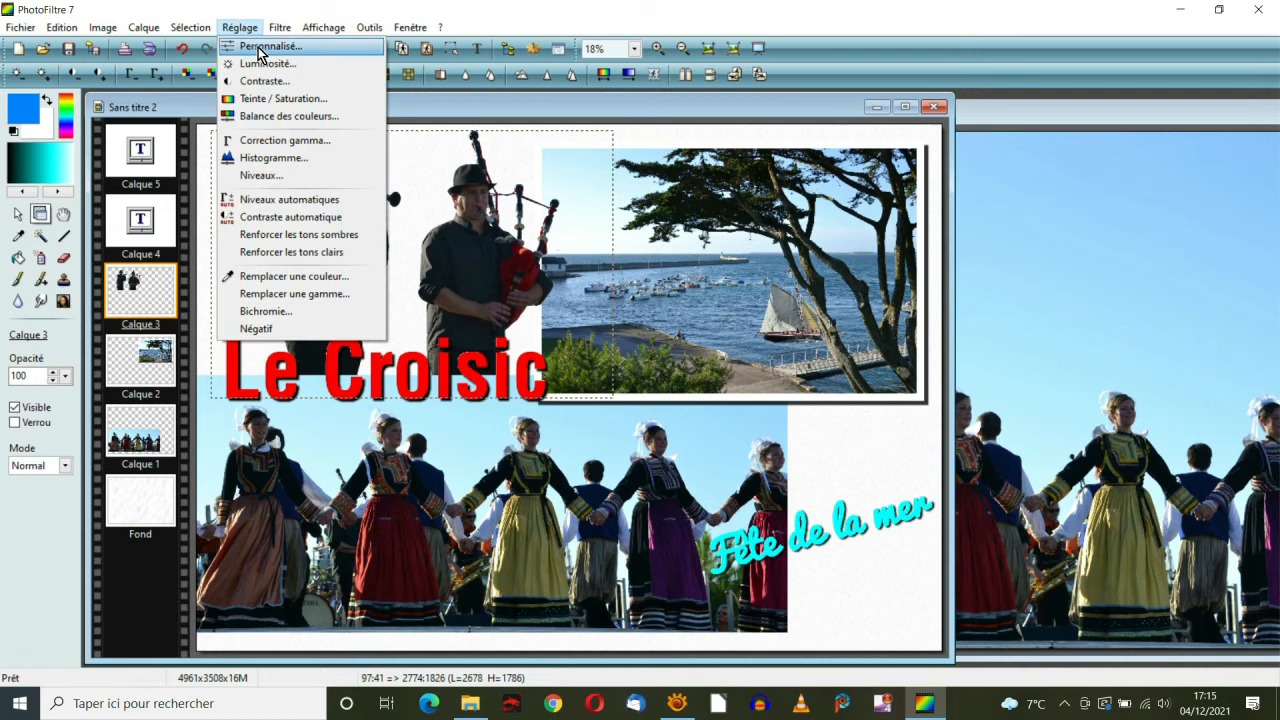
left_click(262, 47)
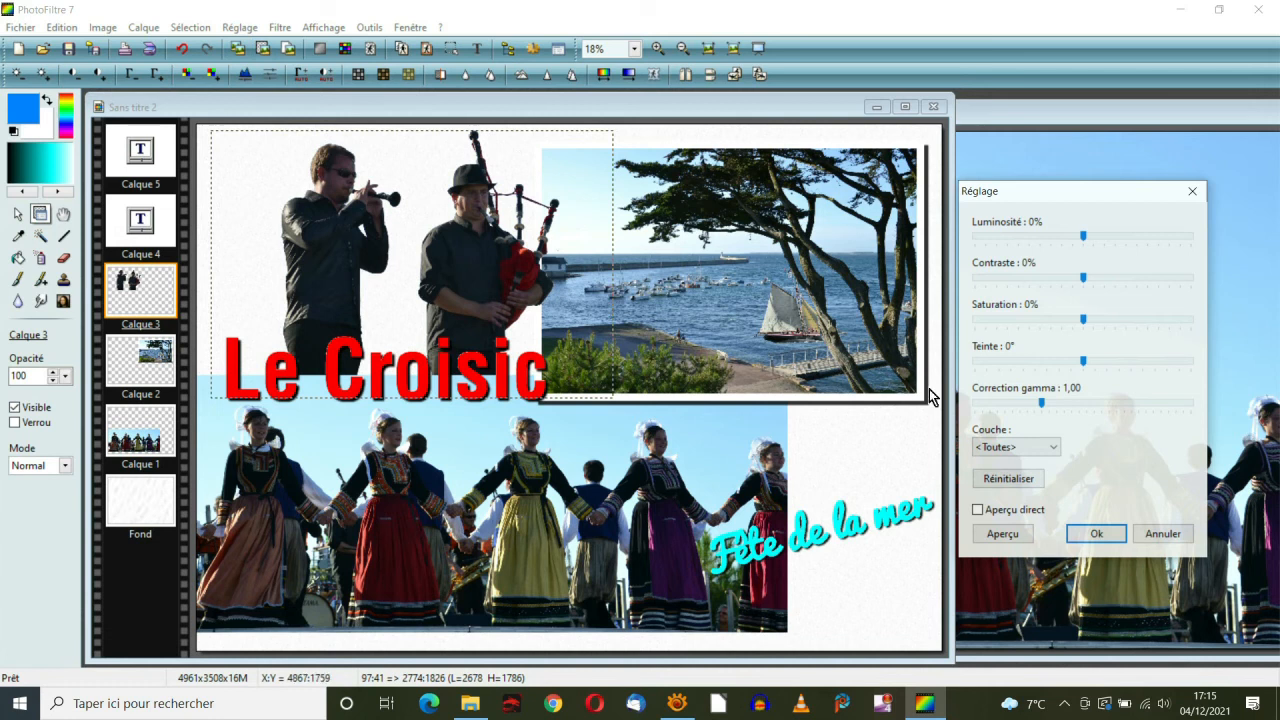
left_click(1042, 405)
left_click(978, 511)
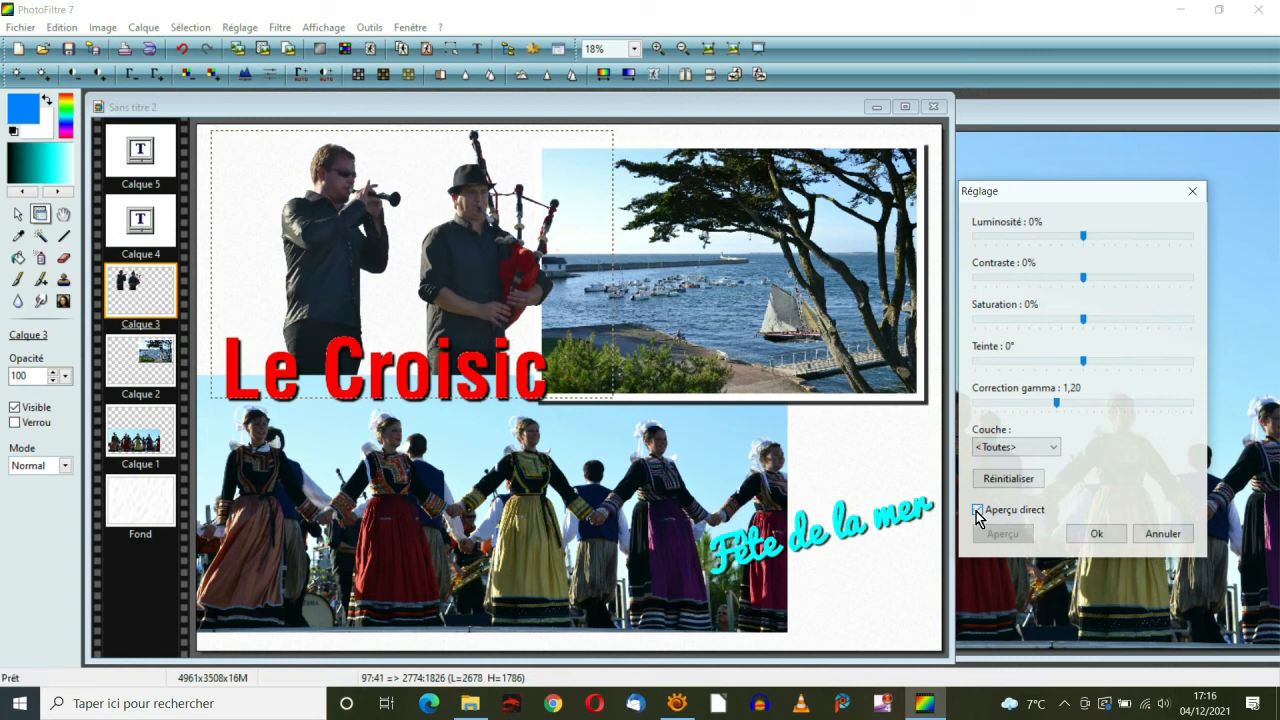
left_click(1096, 535)
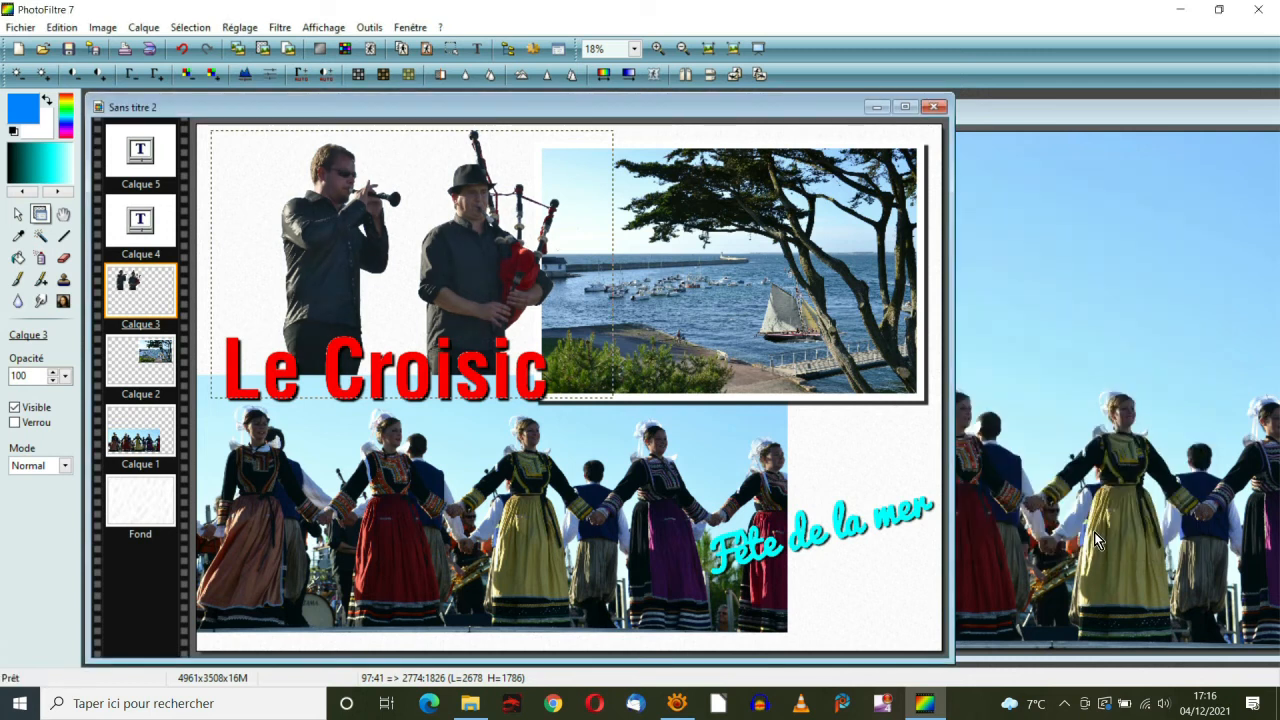
Try desaturating the dancers layer to -100% and return its saturation to 0%
left_click(524, 487)
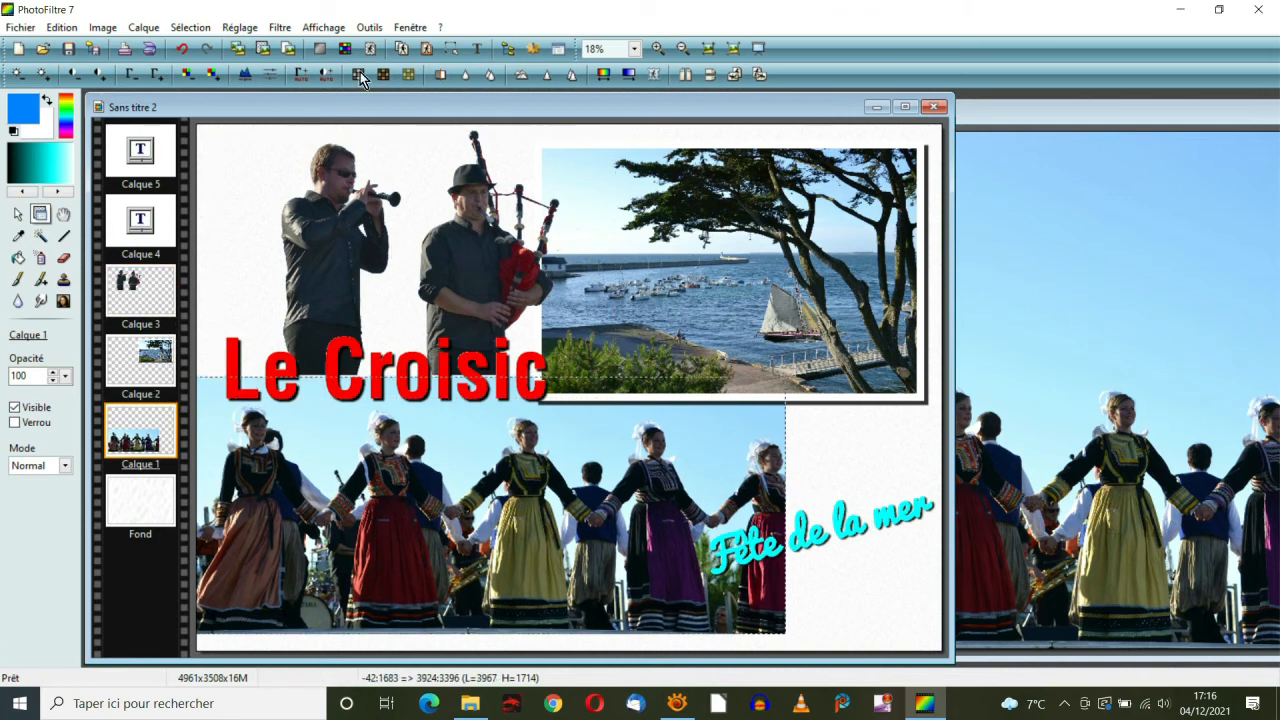
left_click(240, 30)
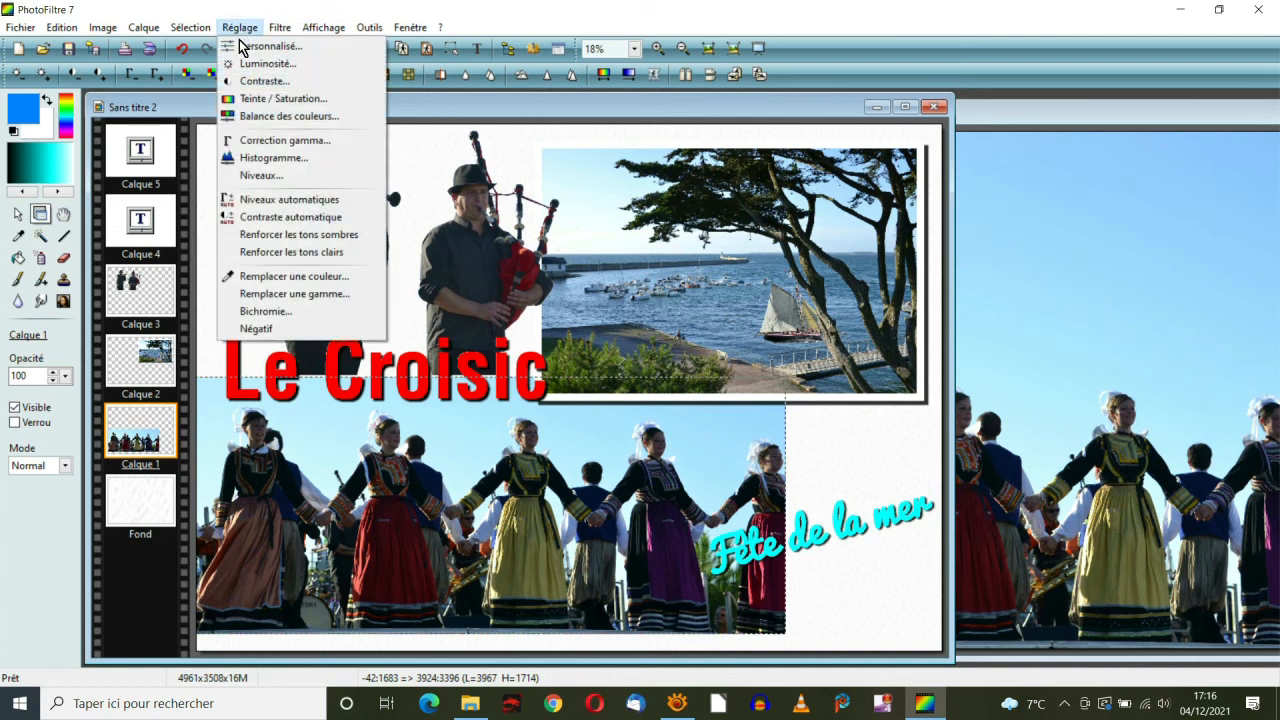
left_click(268, 100)
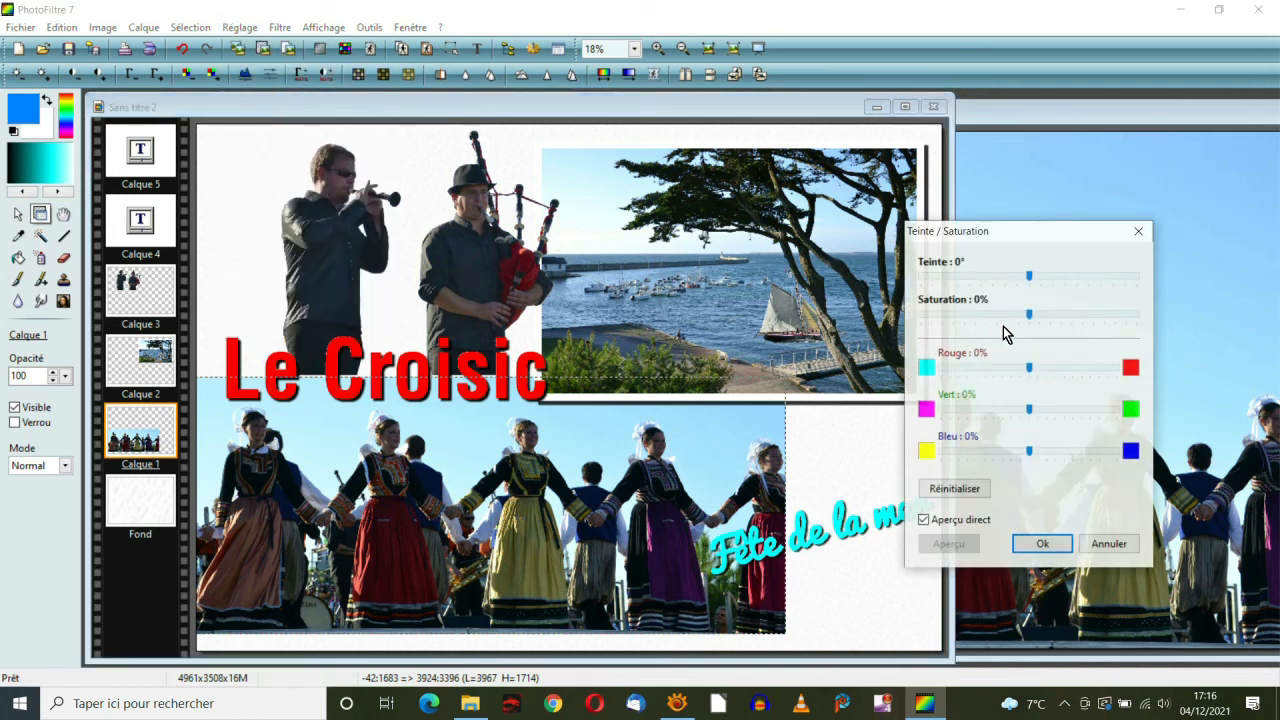
left_click_drag(1033, 318, 920, 324)
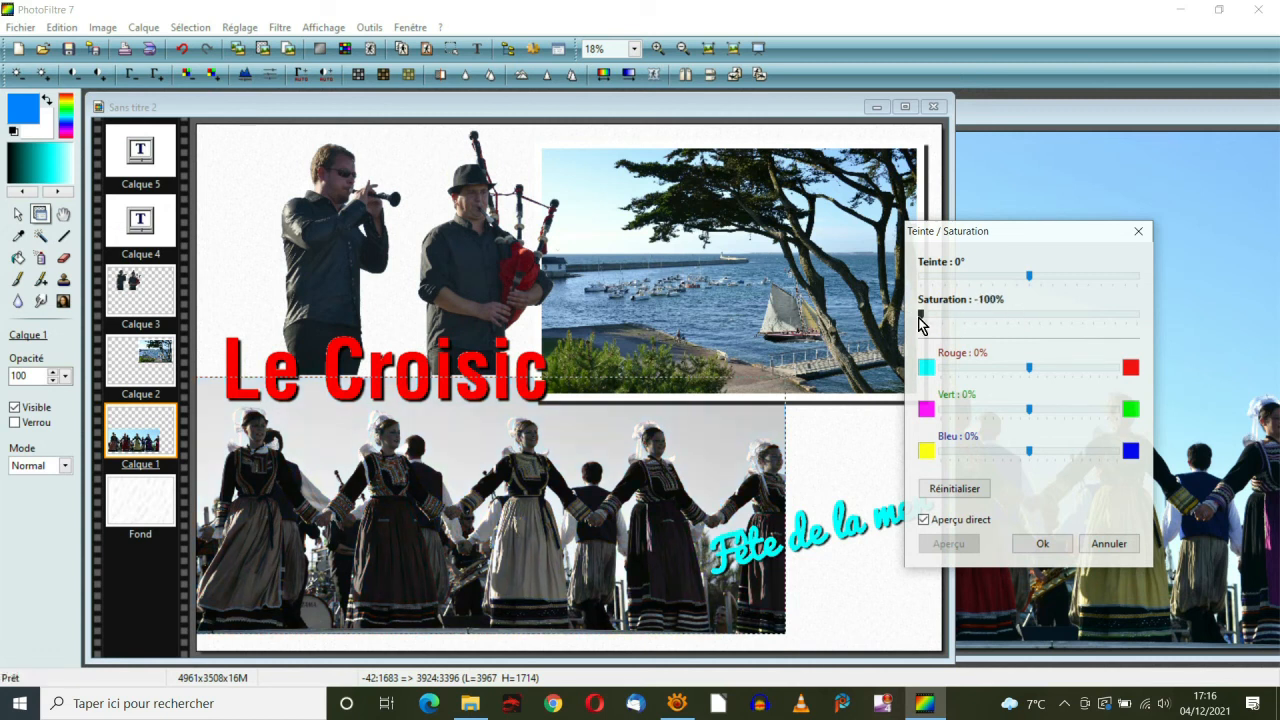
left_click_drag(922, 318, 1030, 326)
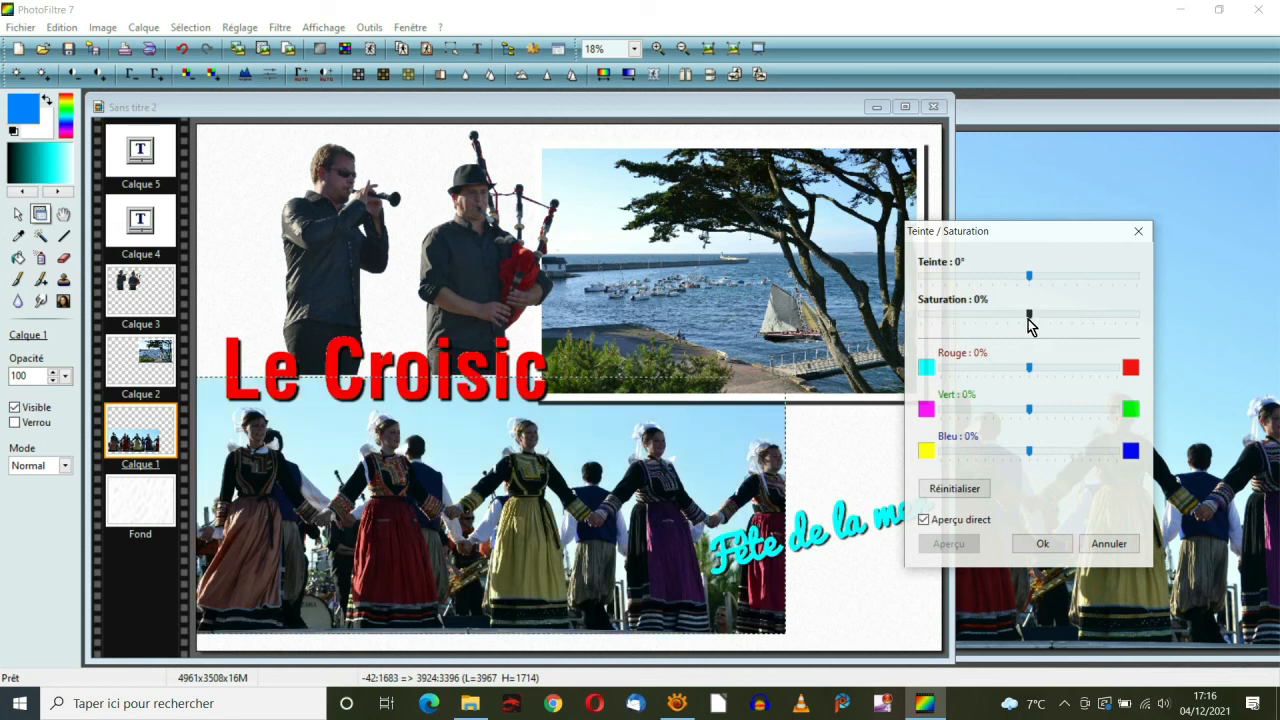
left_click(1042, 544)
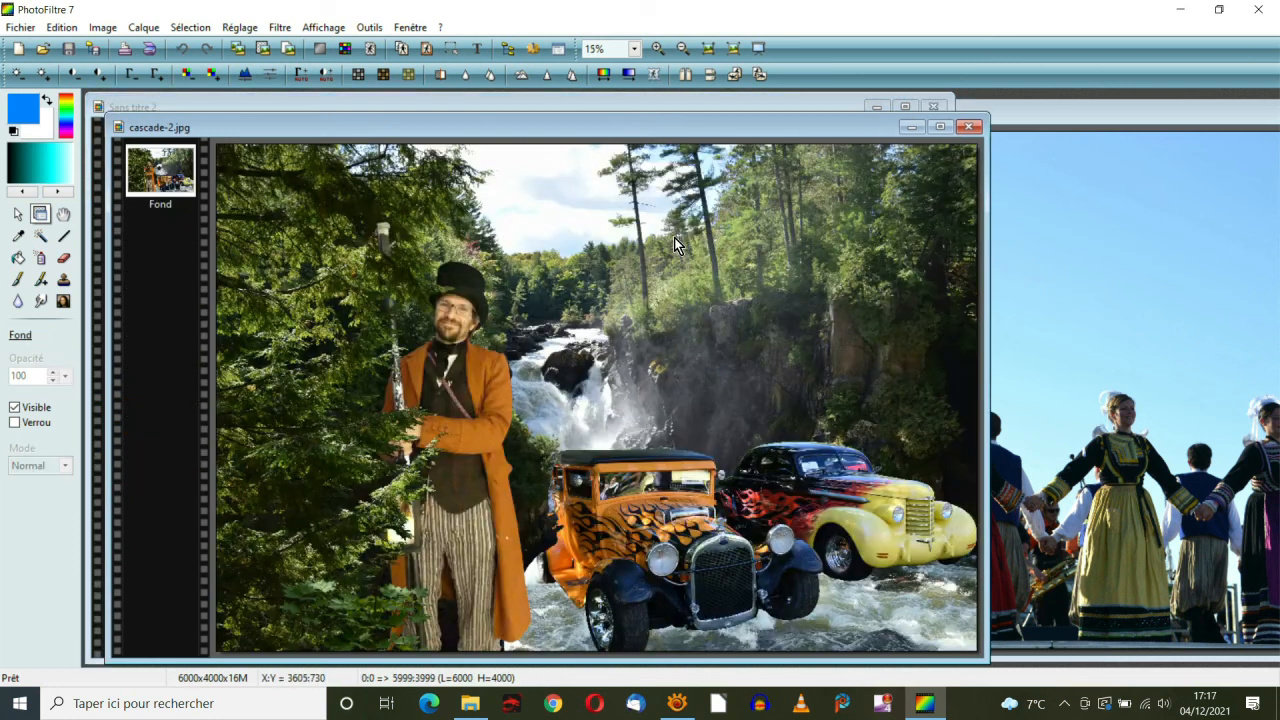
View the finished cascade-2.jpg montage in full screen
left_click(761, 49)
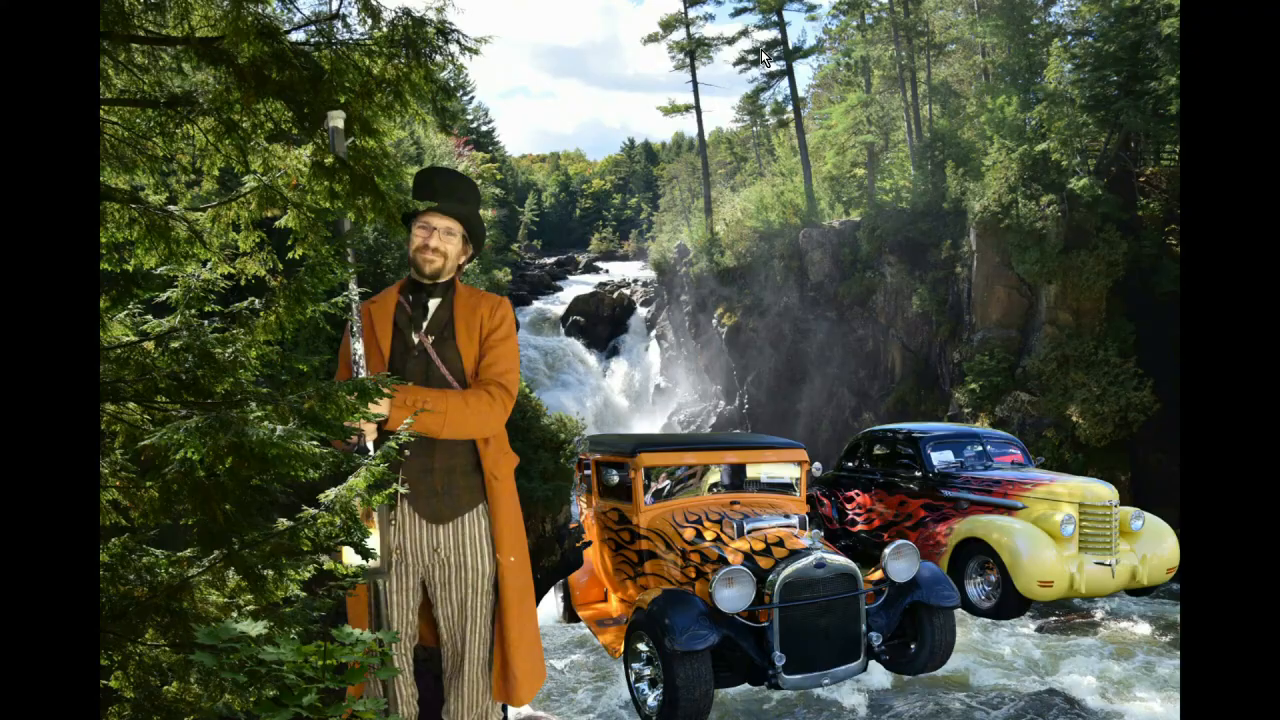